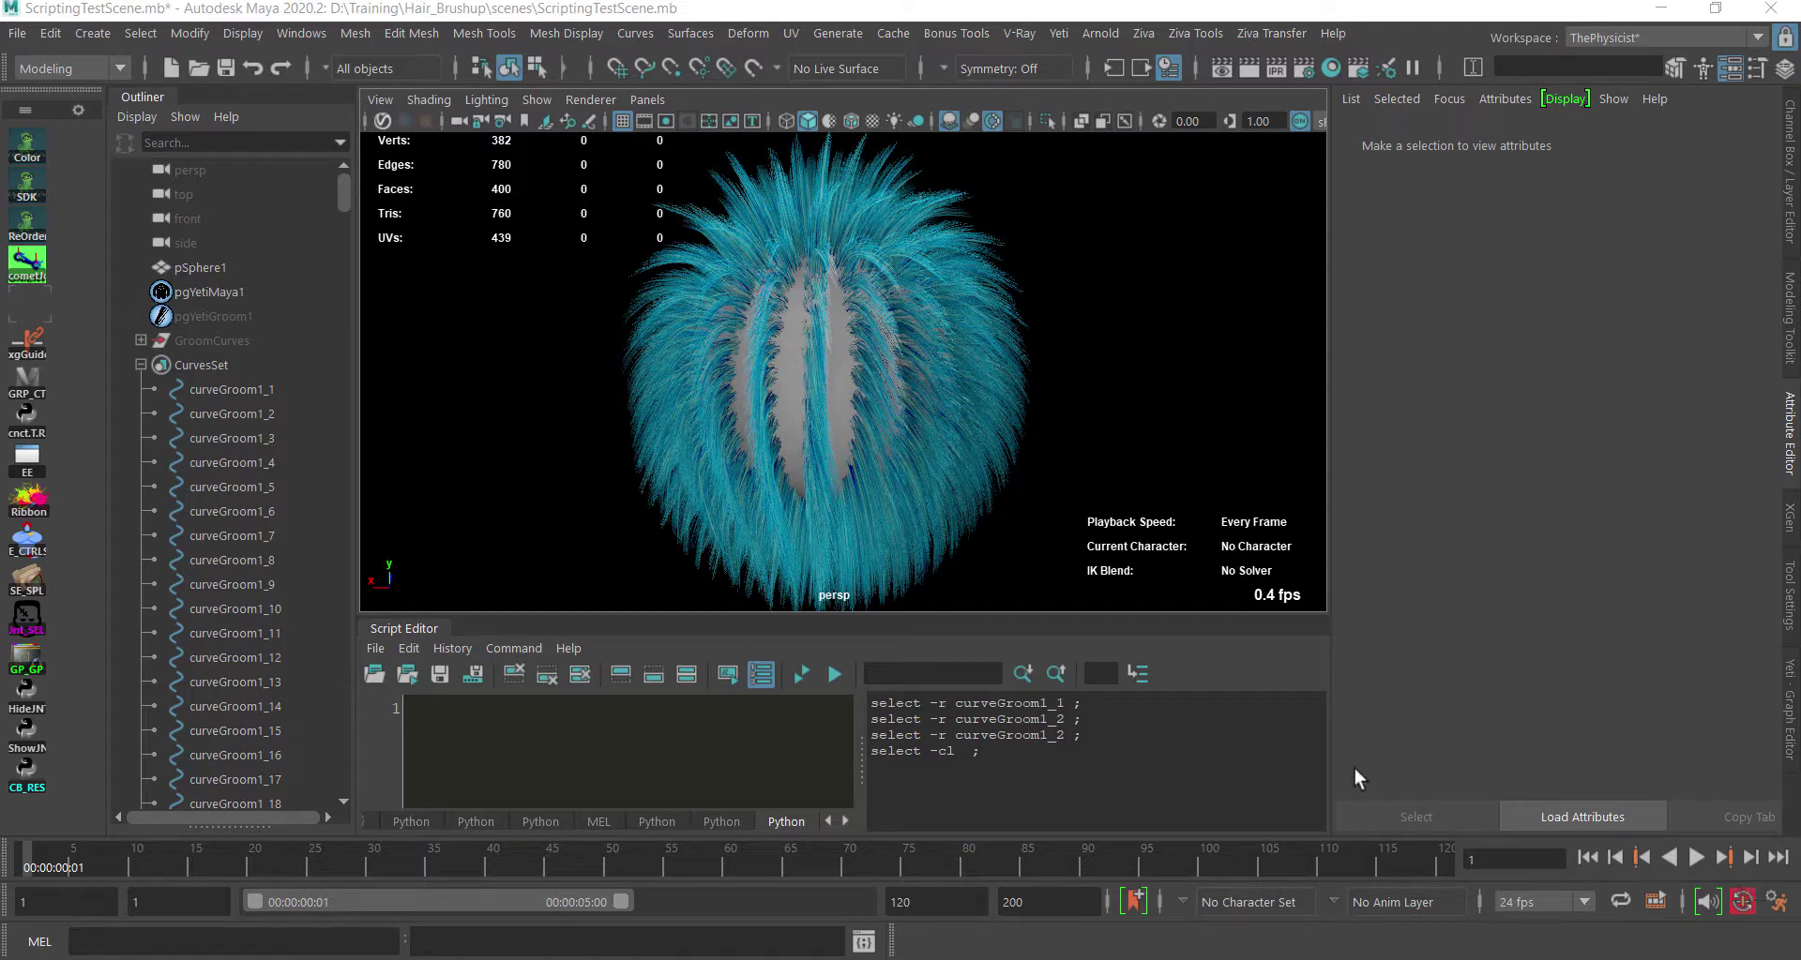
# Compare Outliner selections curveGroom1_1–6 and 1–13, then leave curveGroom1_1 selected alone.
pyautogui.moveTo(227, 392); pyautogui.dragTo(234, 520)
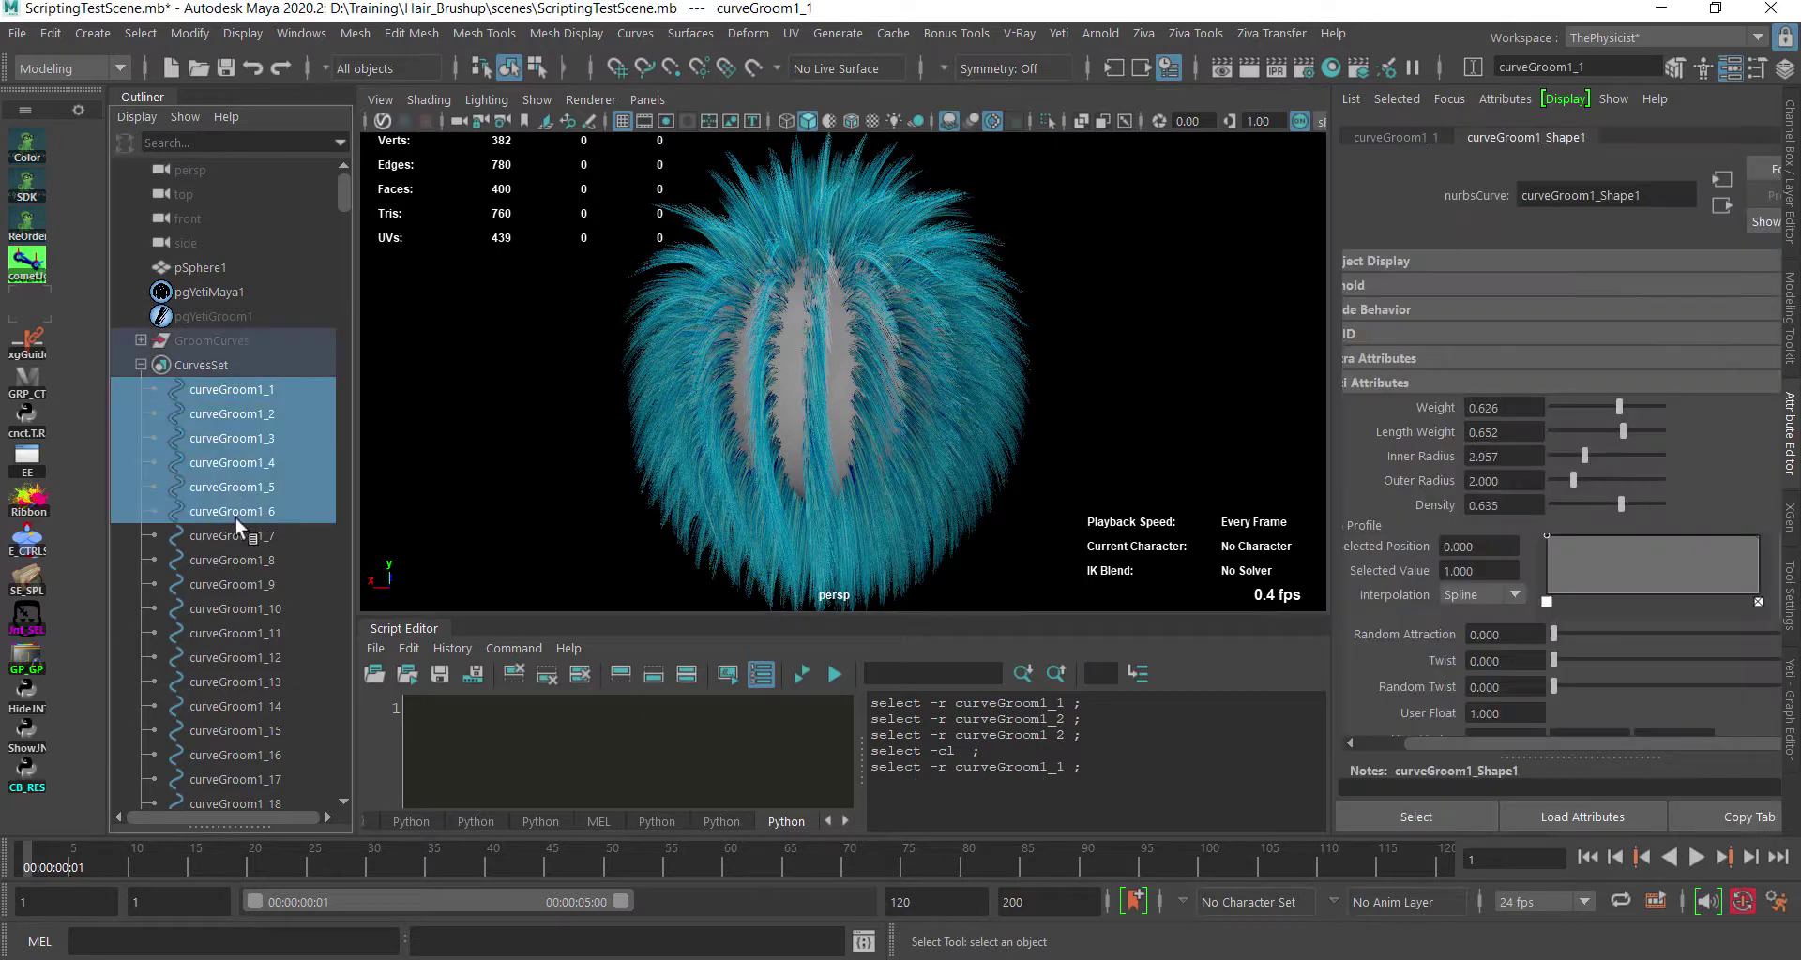
pyautogui.click(223, 390)
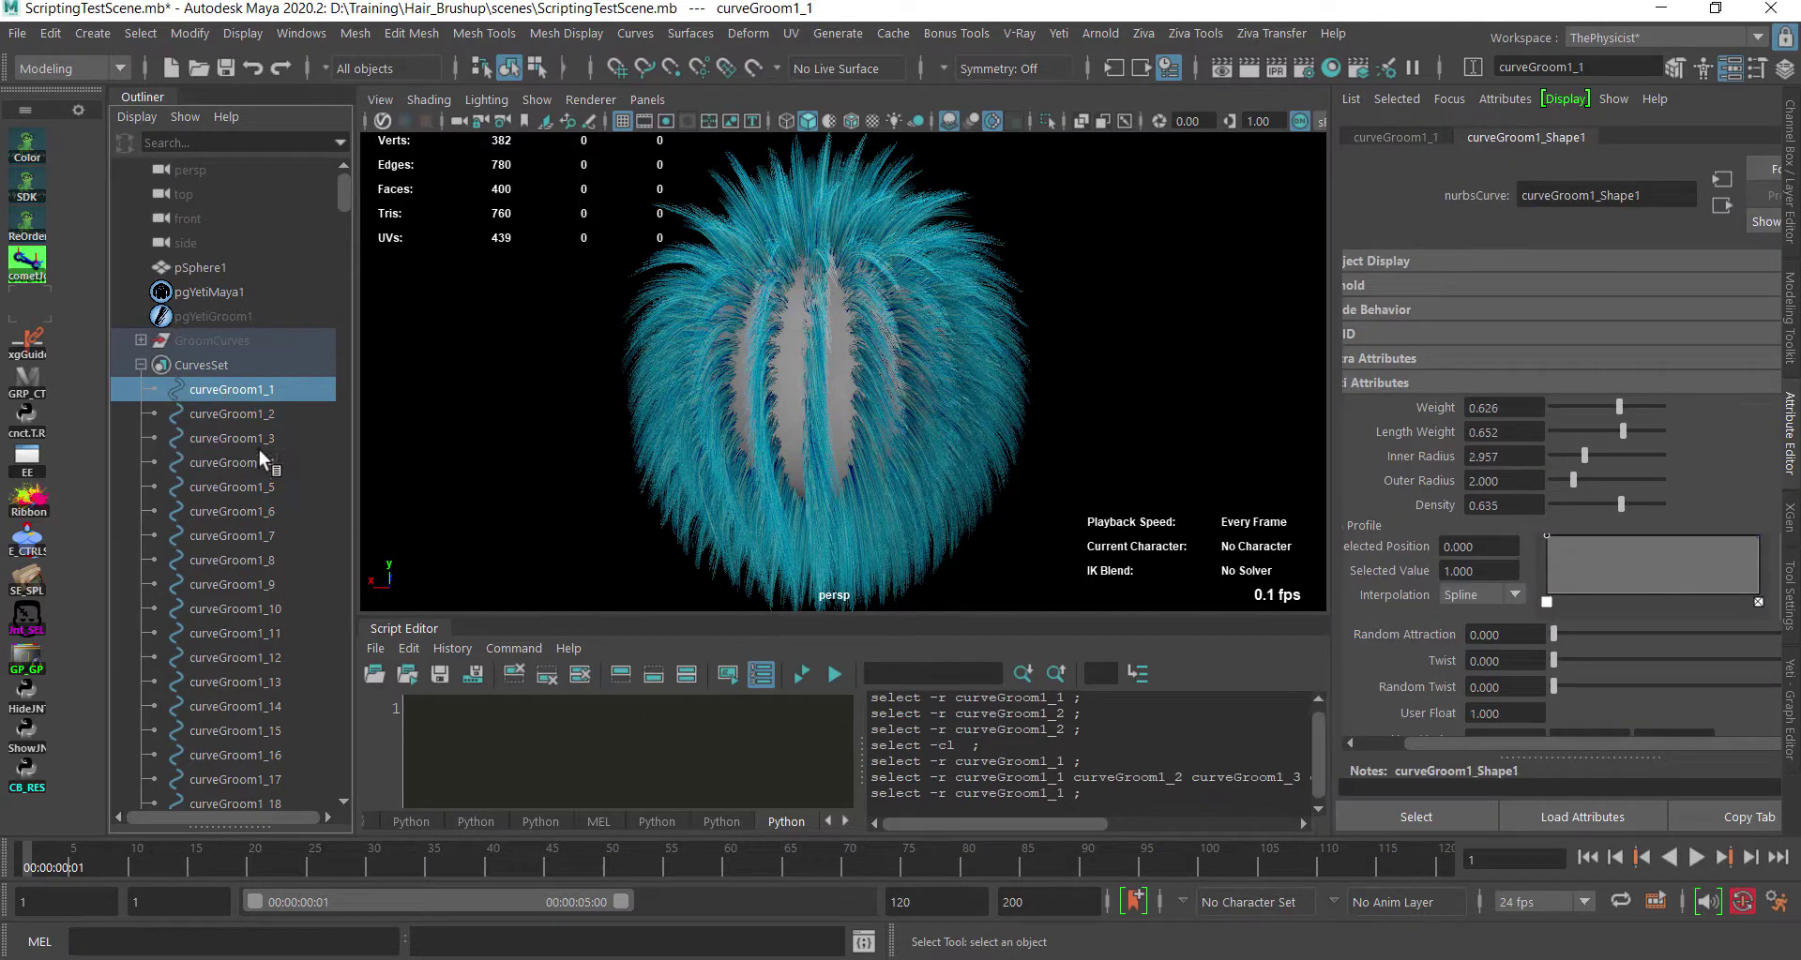
pyautogui.keyDown('shift'); pyautogui.click(248, 691); pyautogui.keyUp('shift')
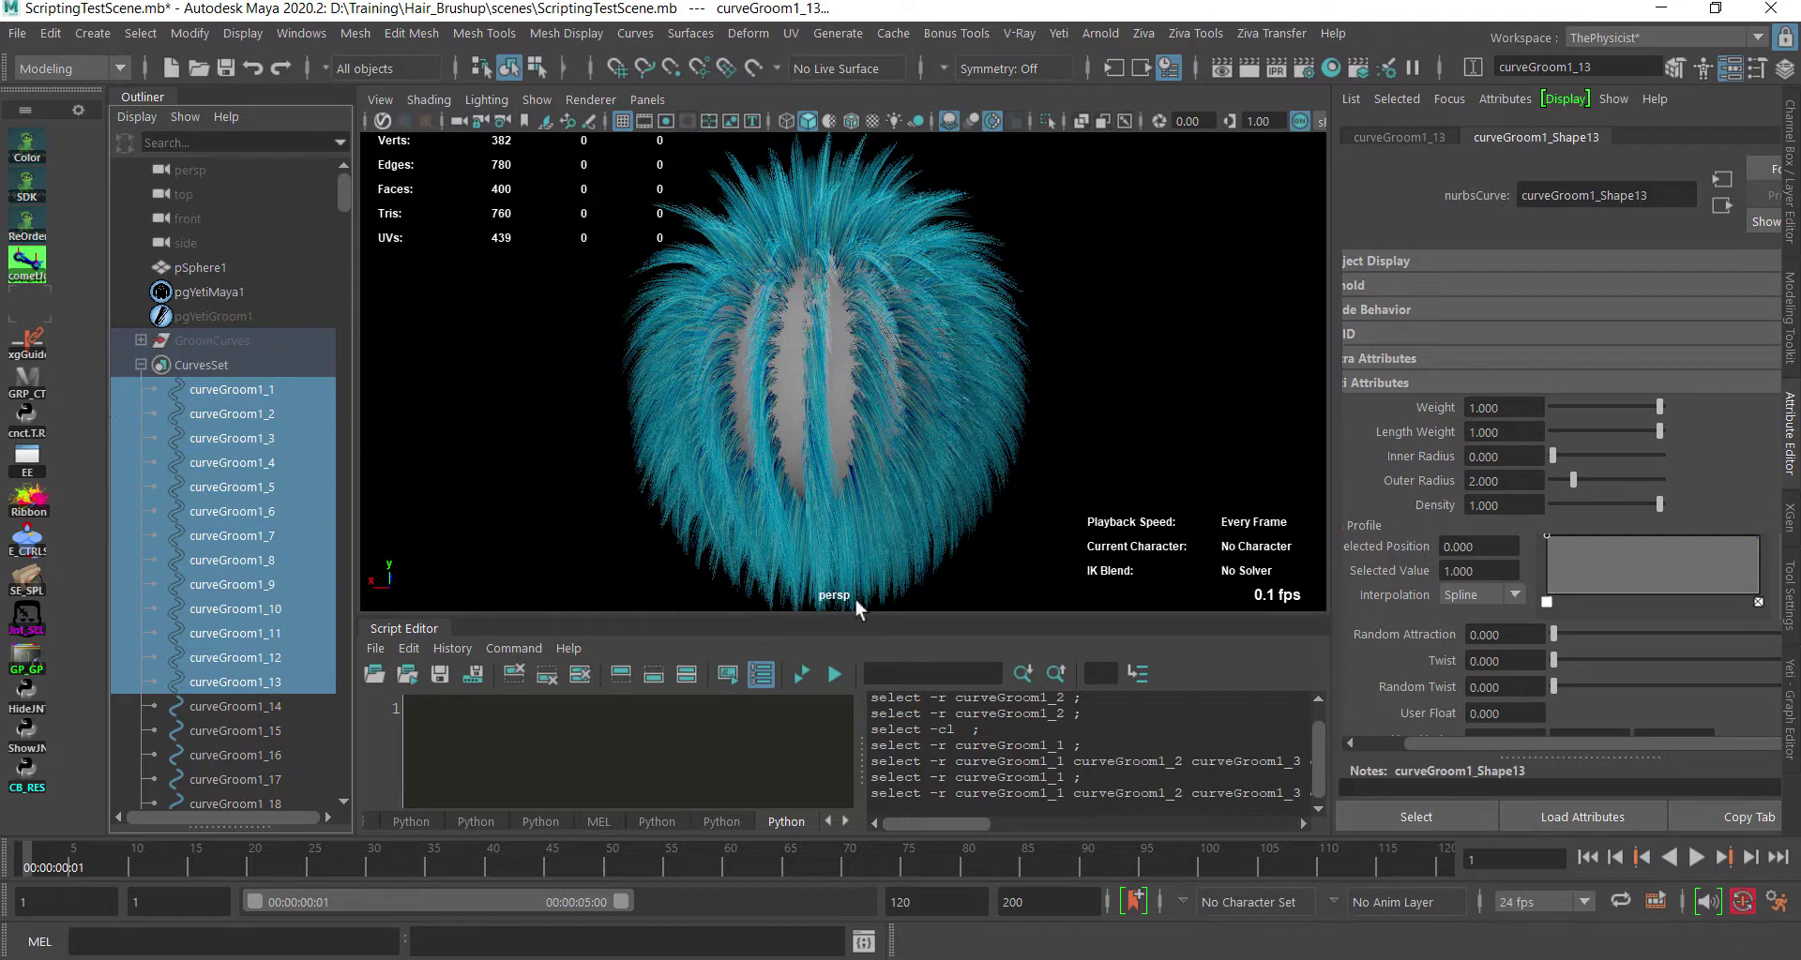
pyautogui.click(235, 389)
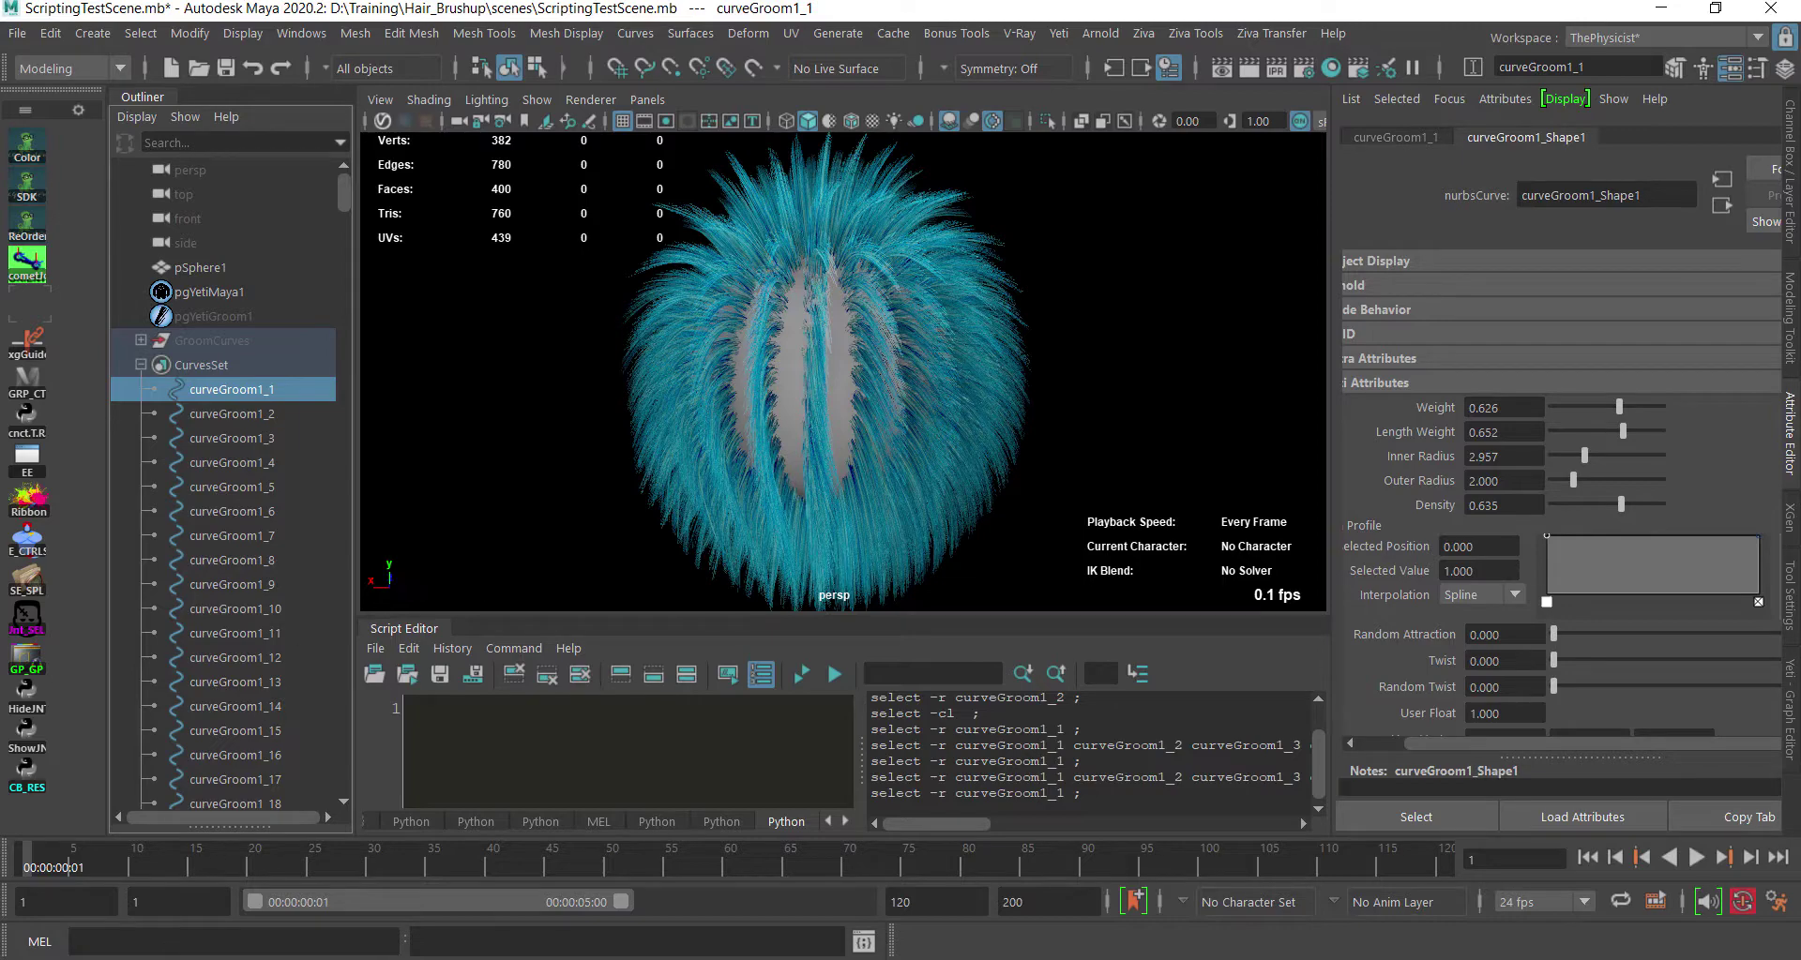
# Open YetiGuideAttributesBatch - v1.1.py from Yeti_Attributes in VS Code and select all its code.
pyautogui.click(356, 903)
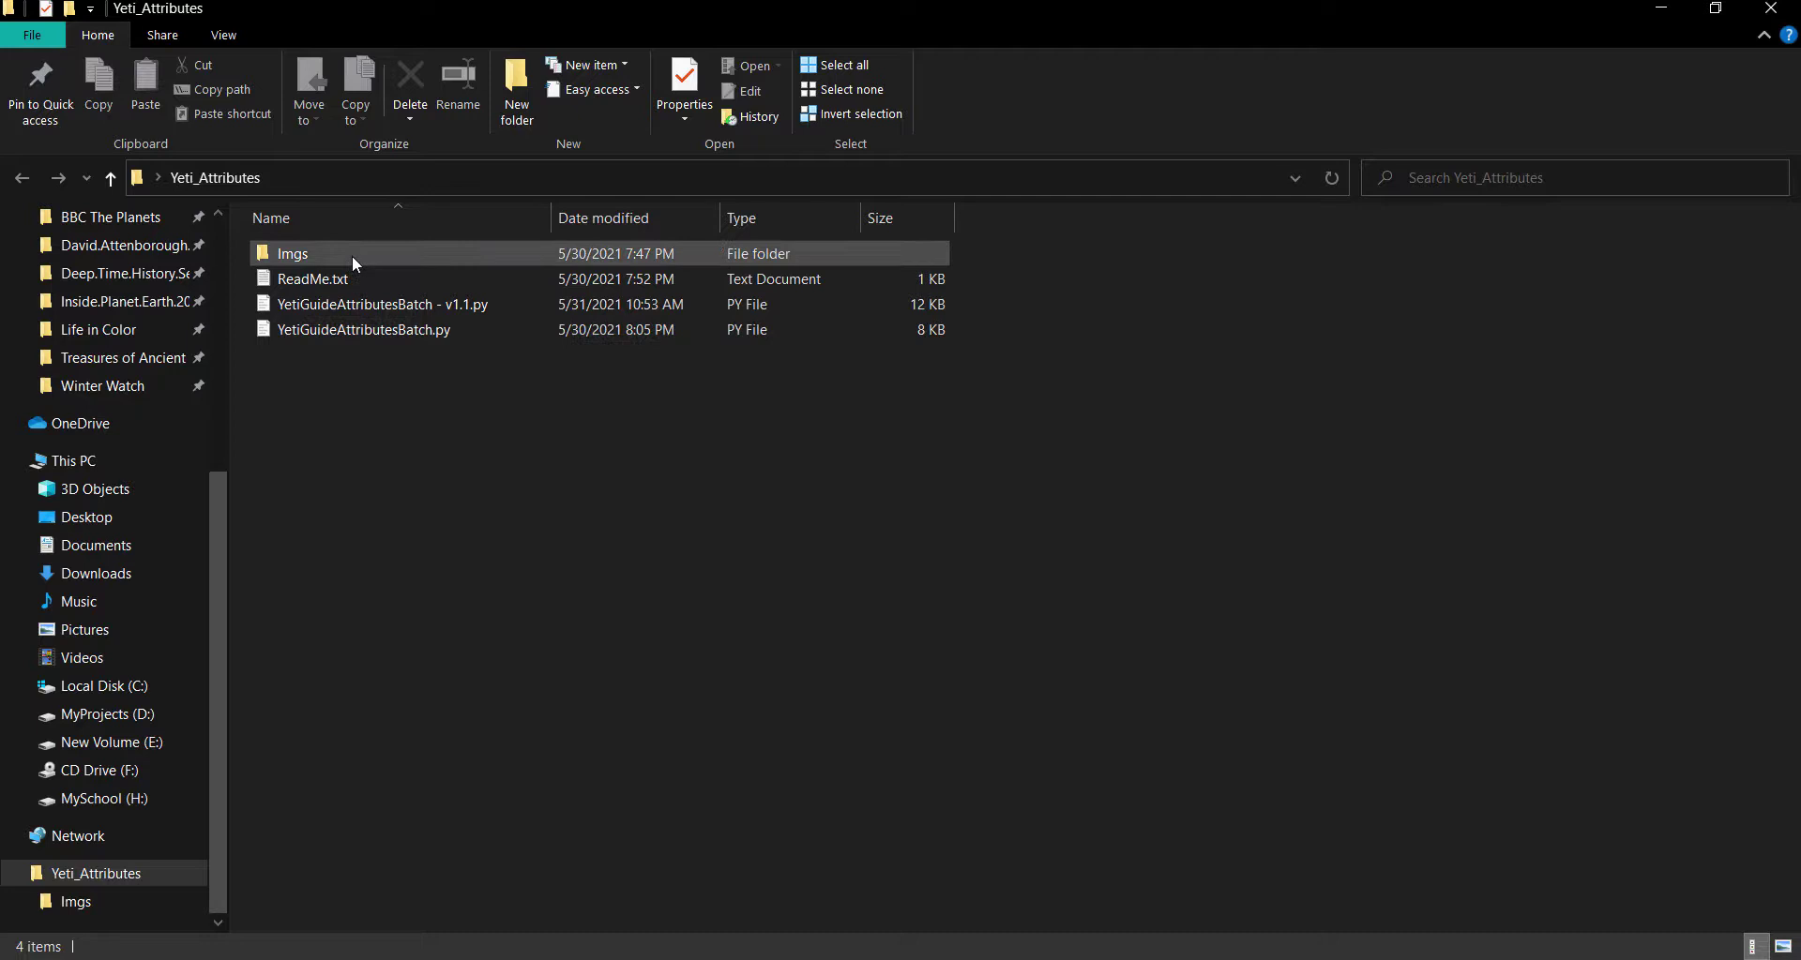
pyautogui.rightClick(296, 255)
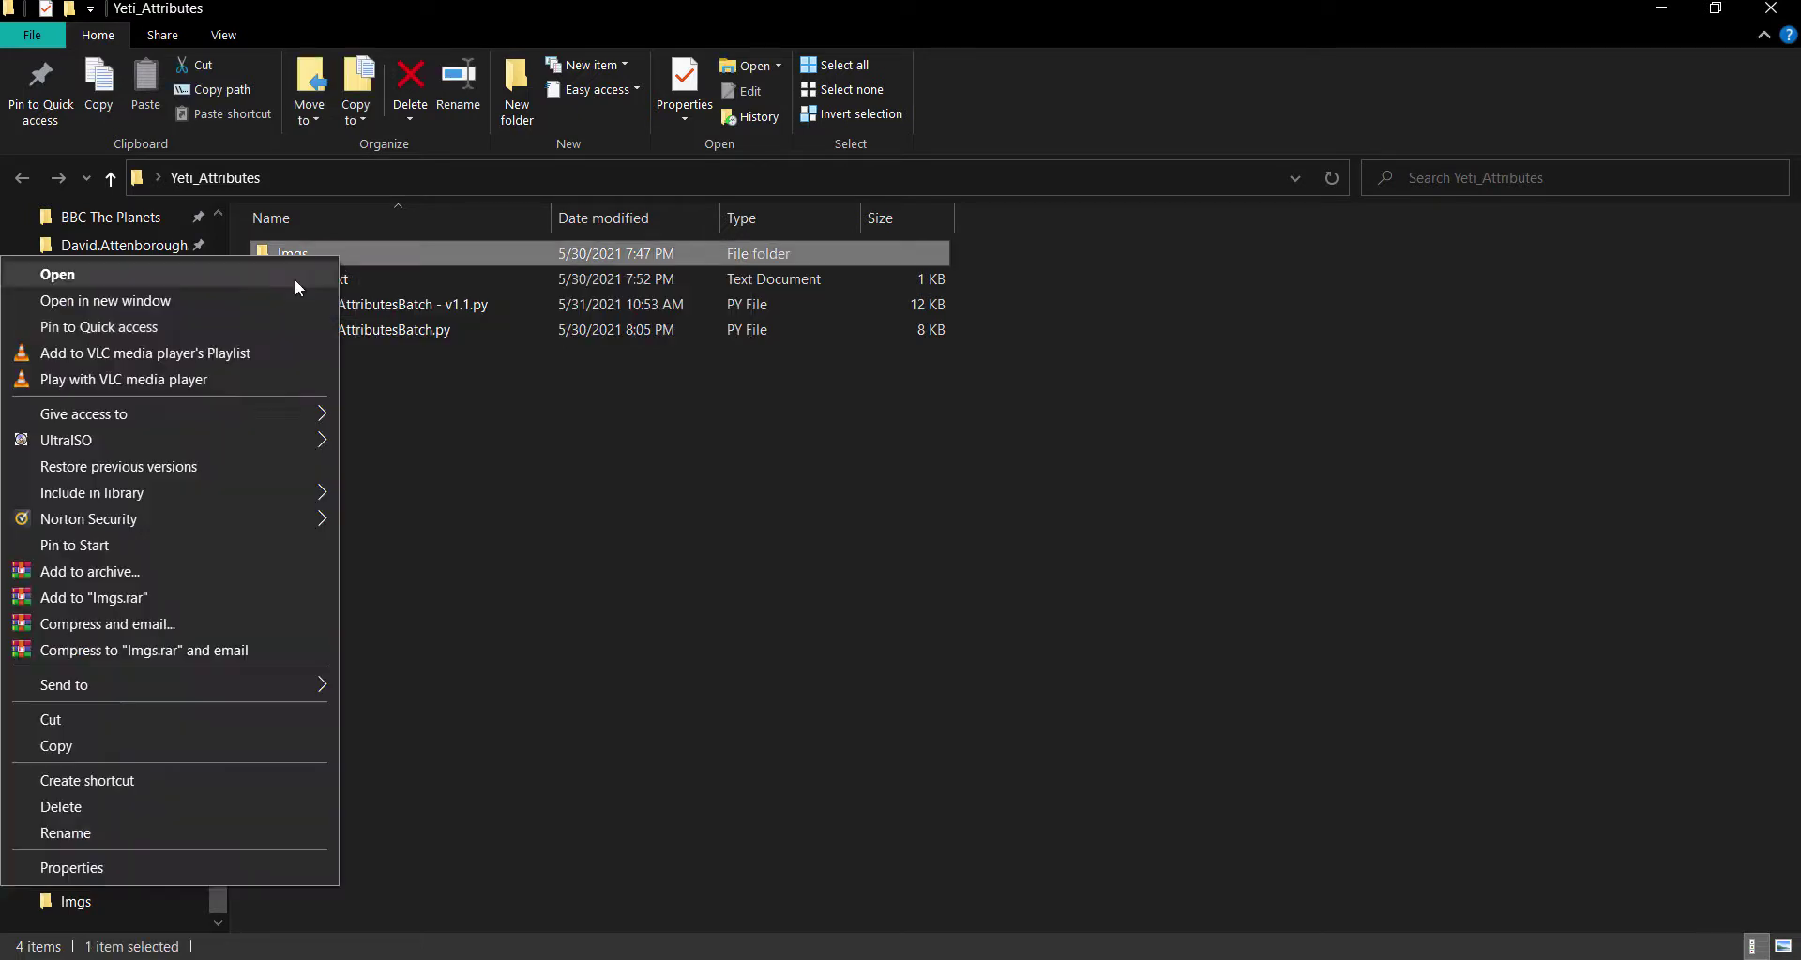
pyautogui.click(56, 745)
pyautogui.click(599, 673)
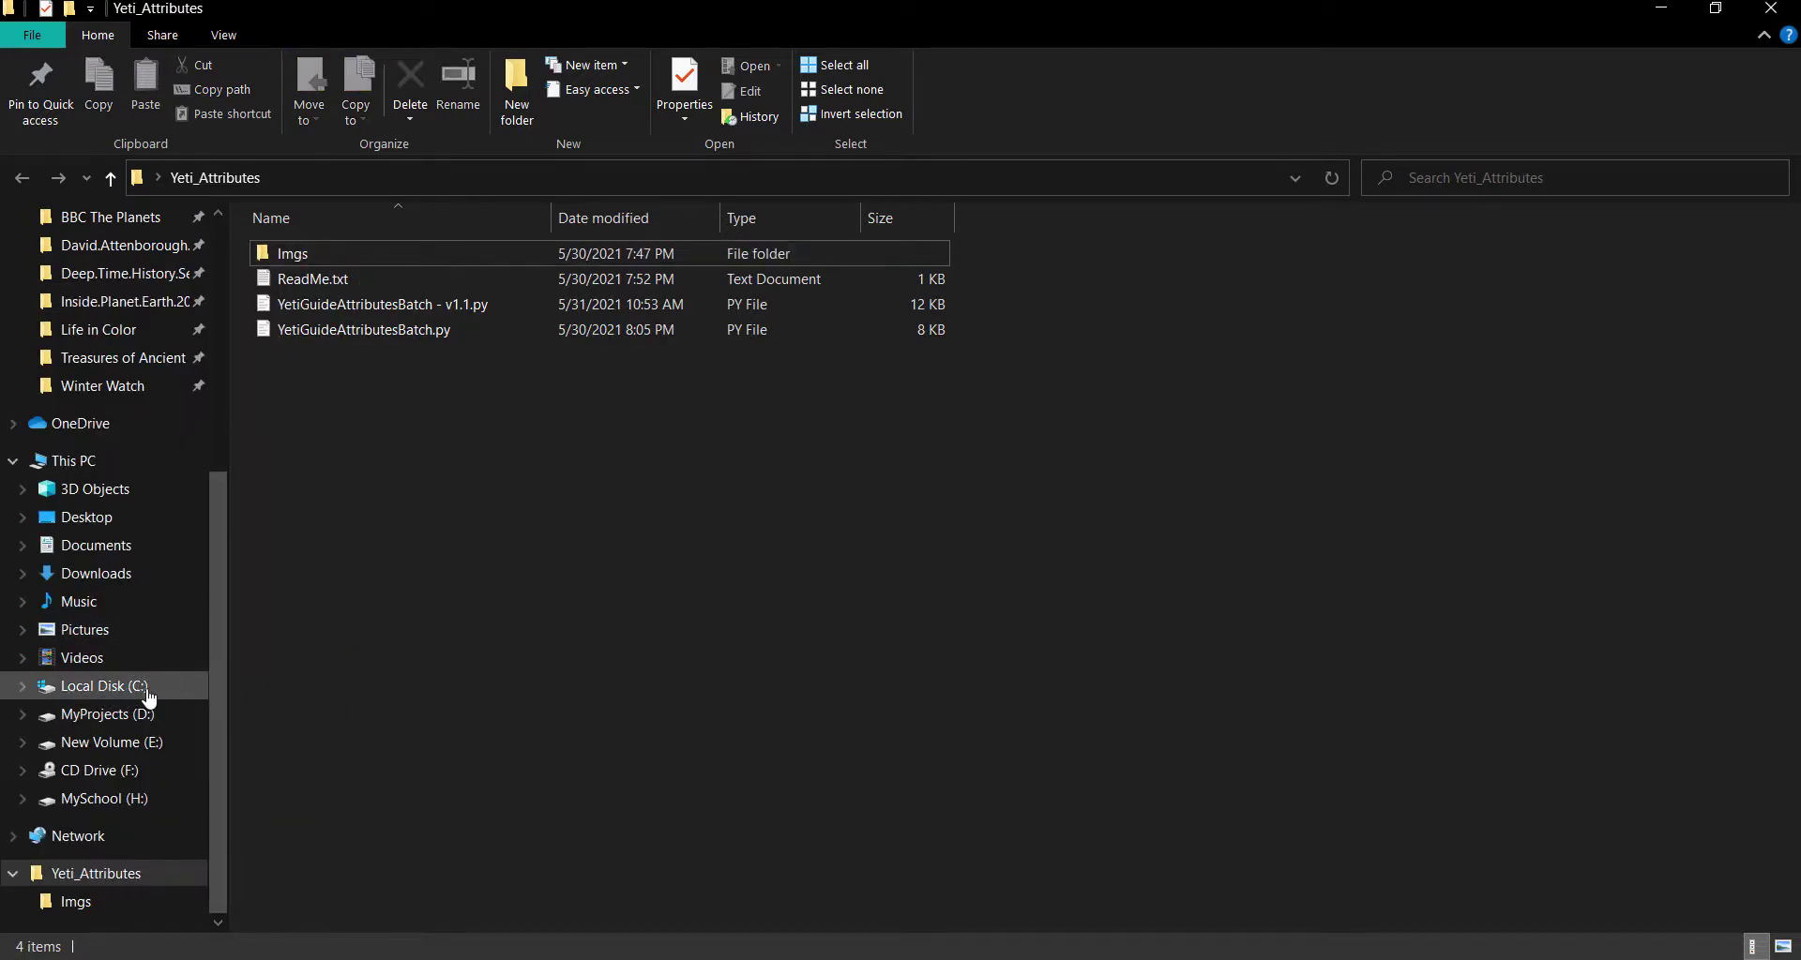
pyautogui.doubleClick(414, 304)
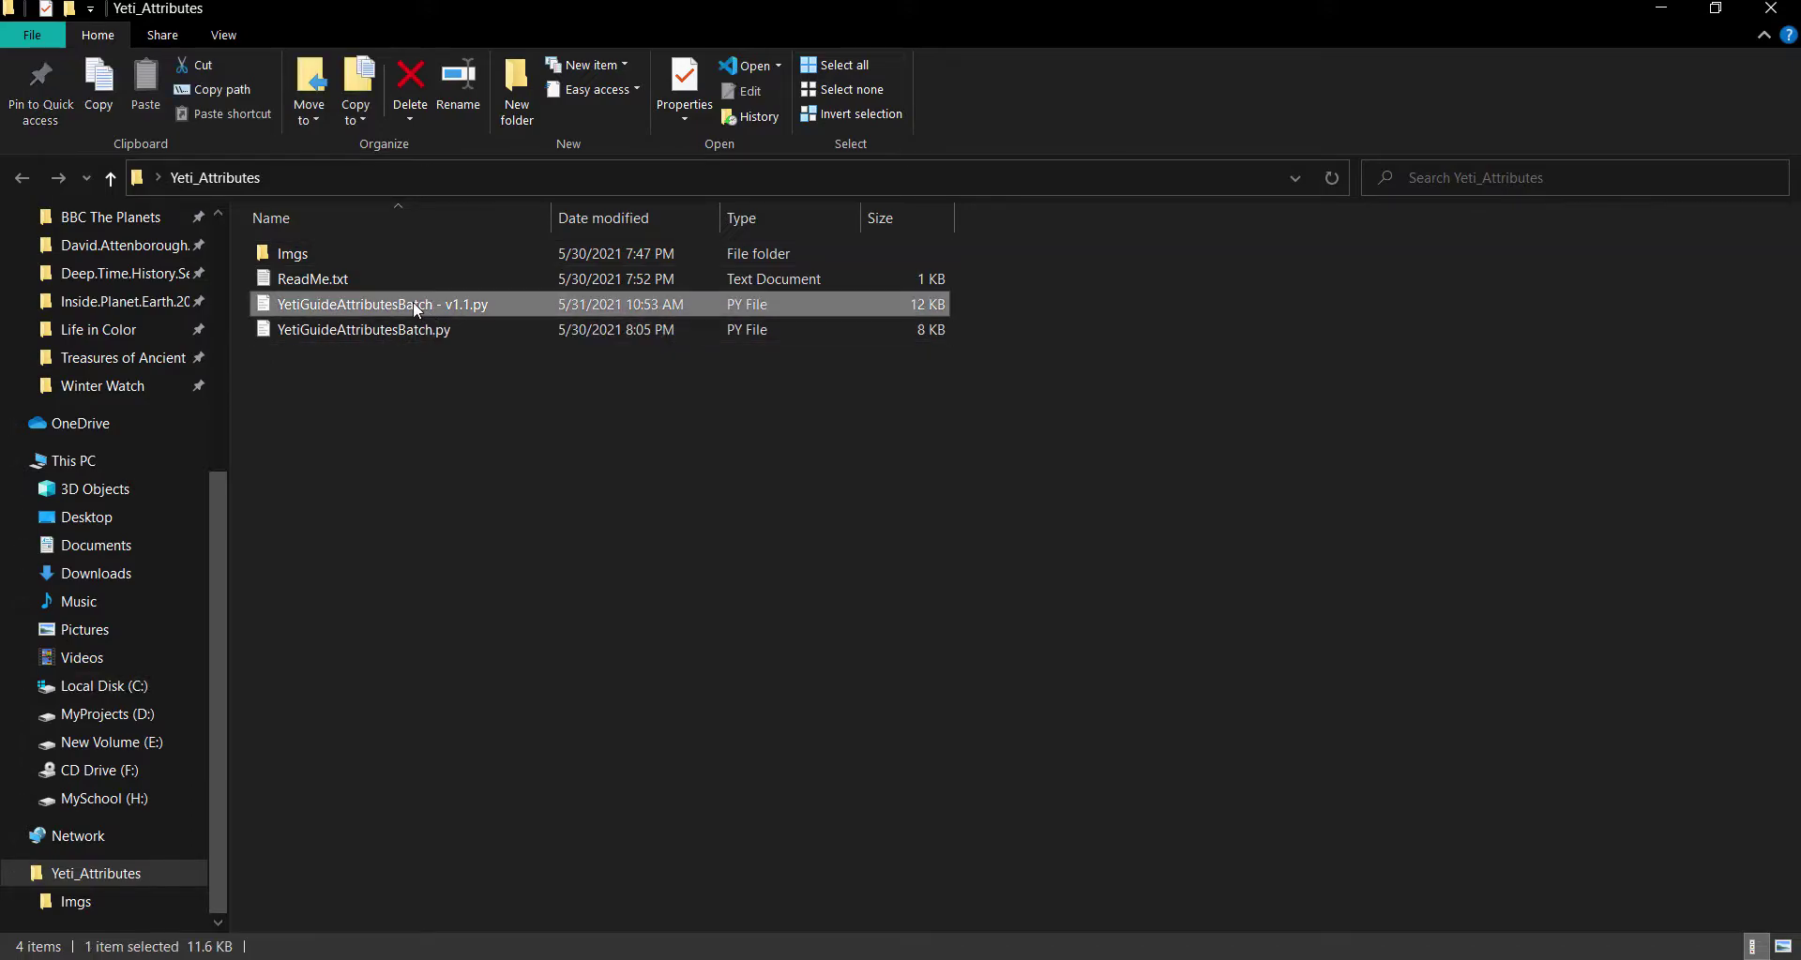
pyautogui.click(751, 368)
pyautogui.hotkey('ctrl', 'a')
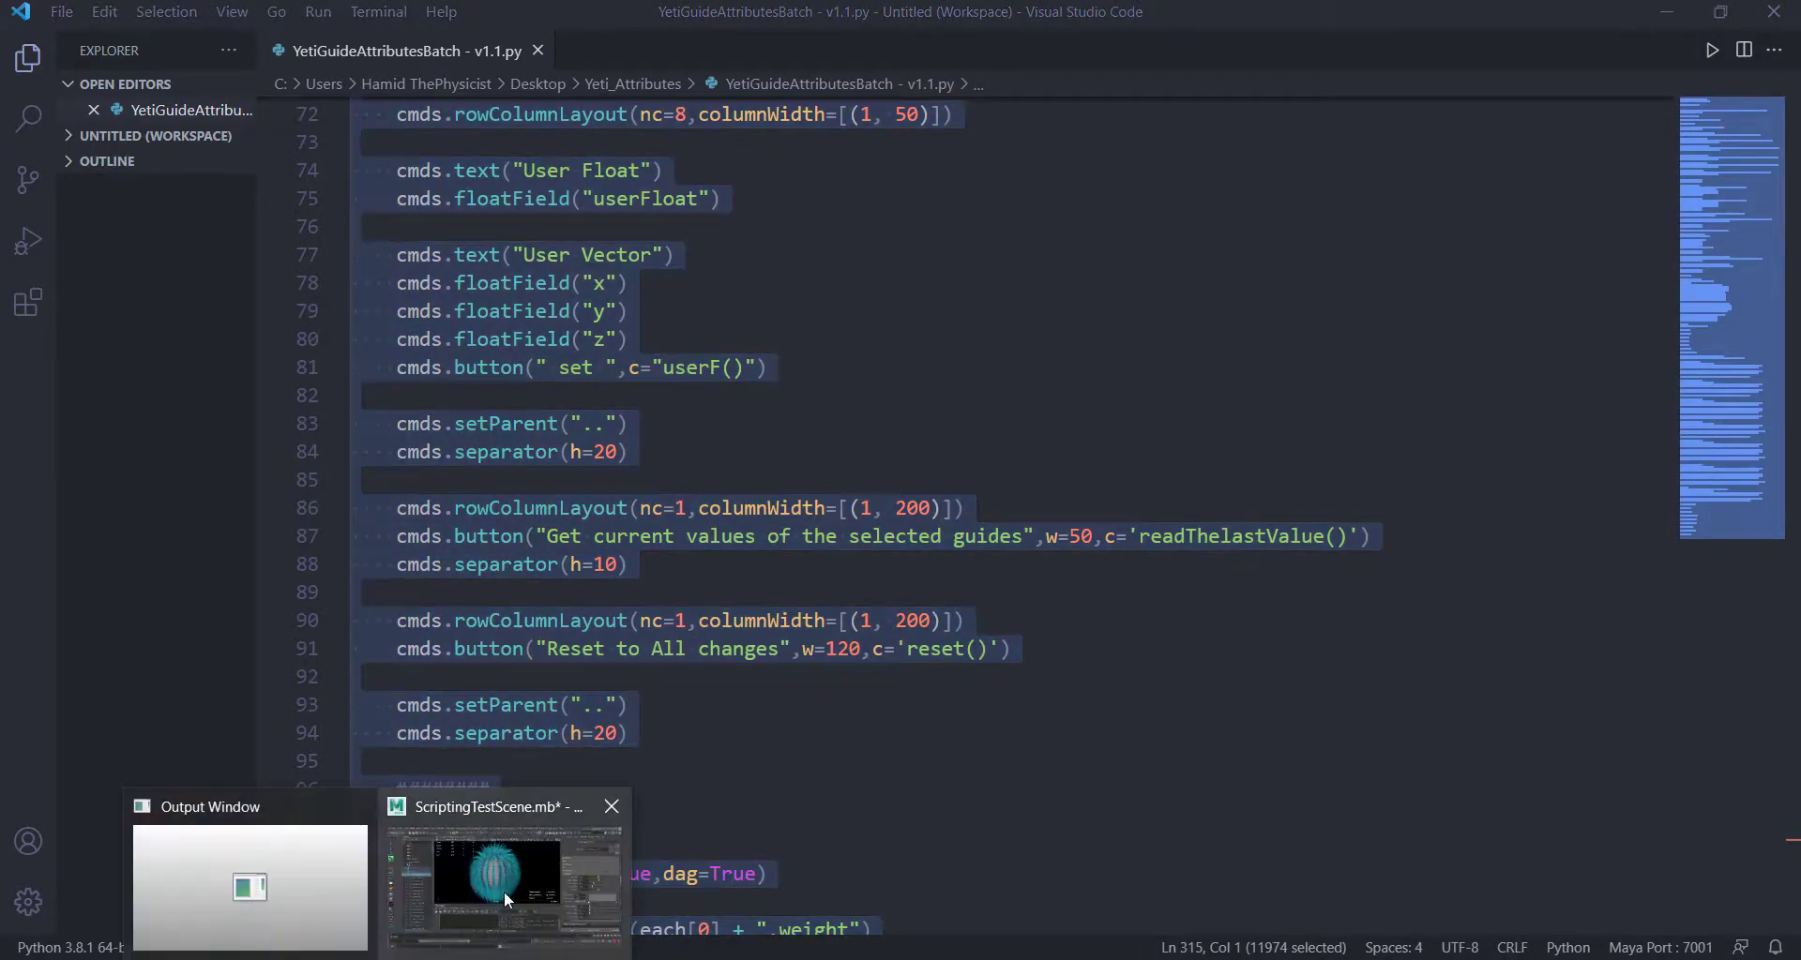
# Paste the copied script into Maya's Script Editor Python input.
pyautogui.click(504, 891)
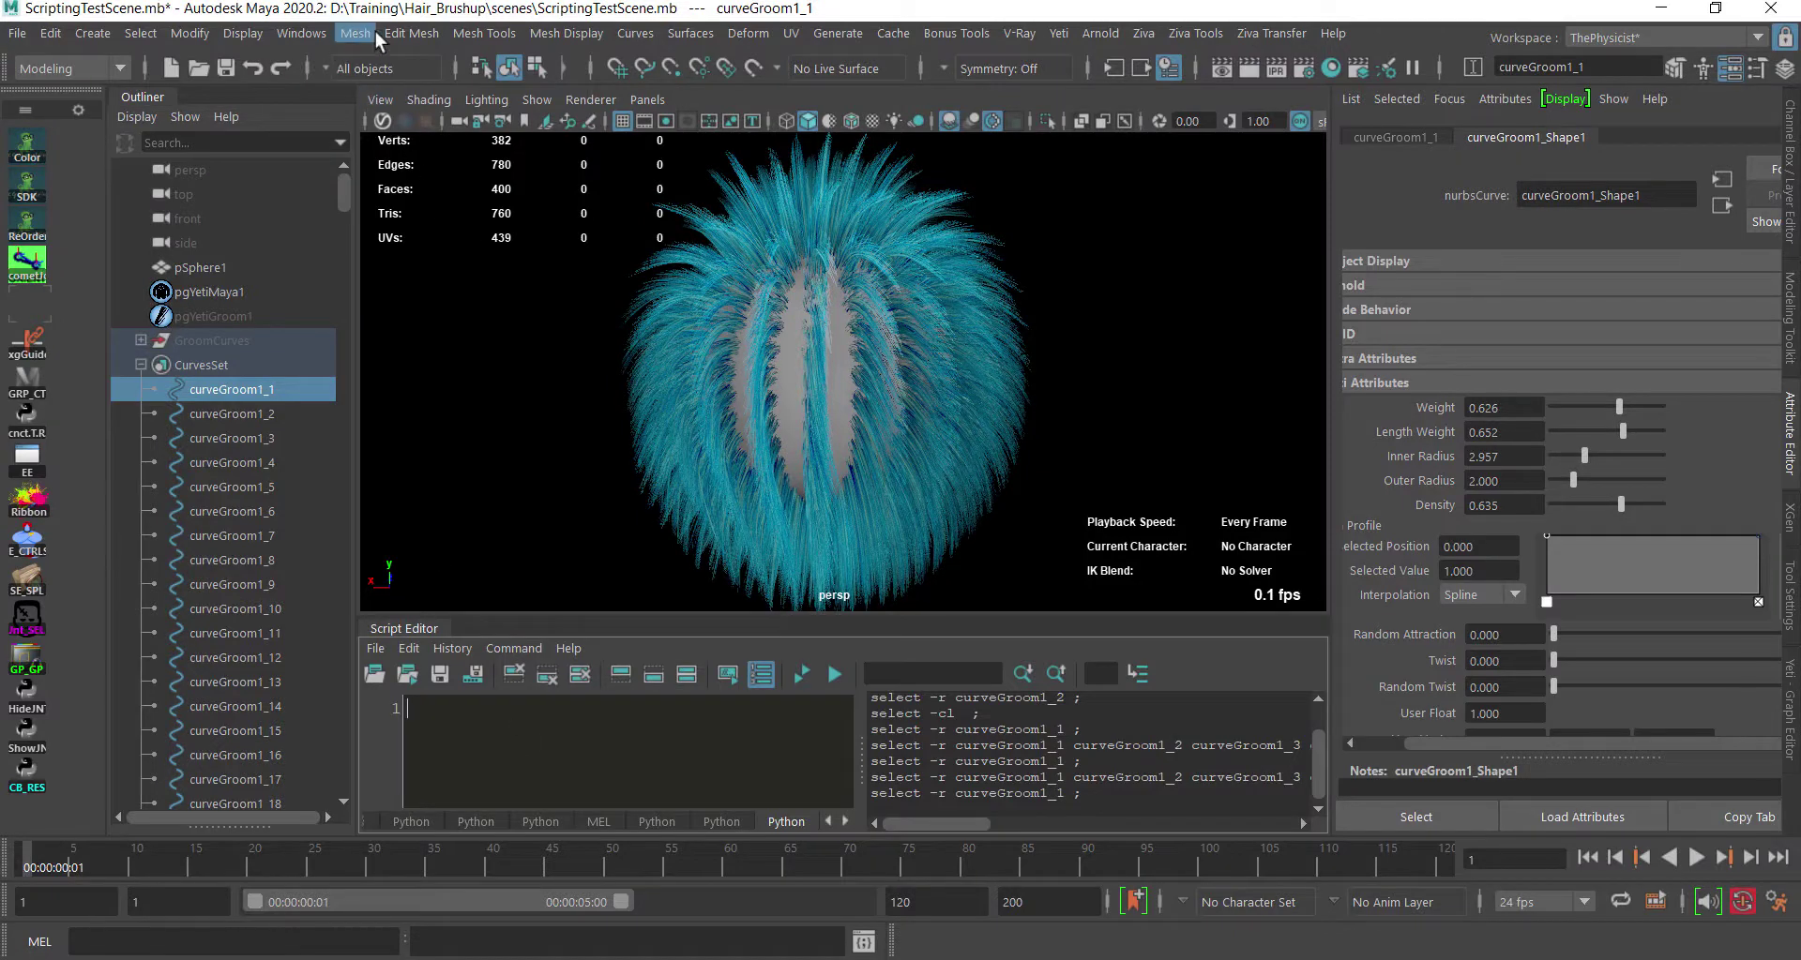
pyautogui.click(300, 34)
pyautogui.moveTo(356, 117)
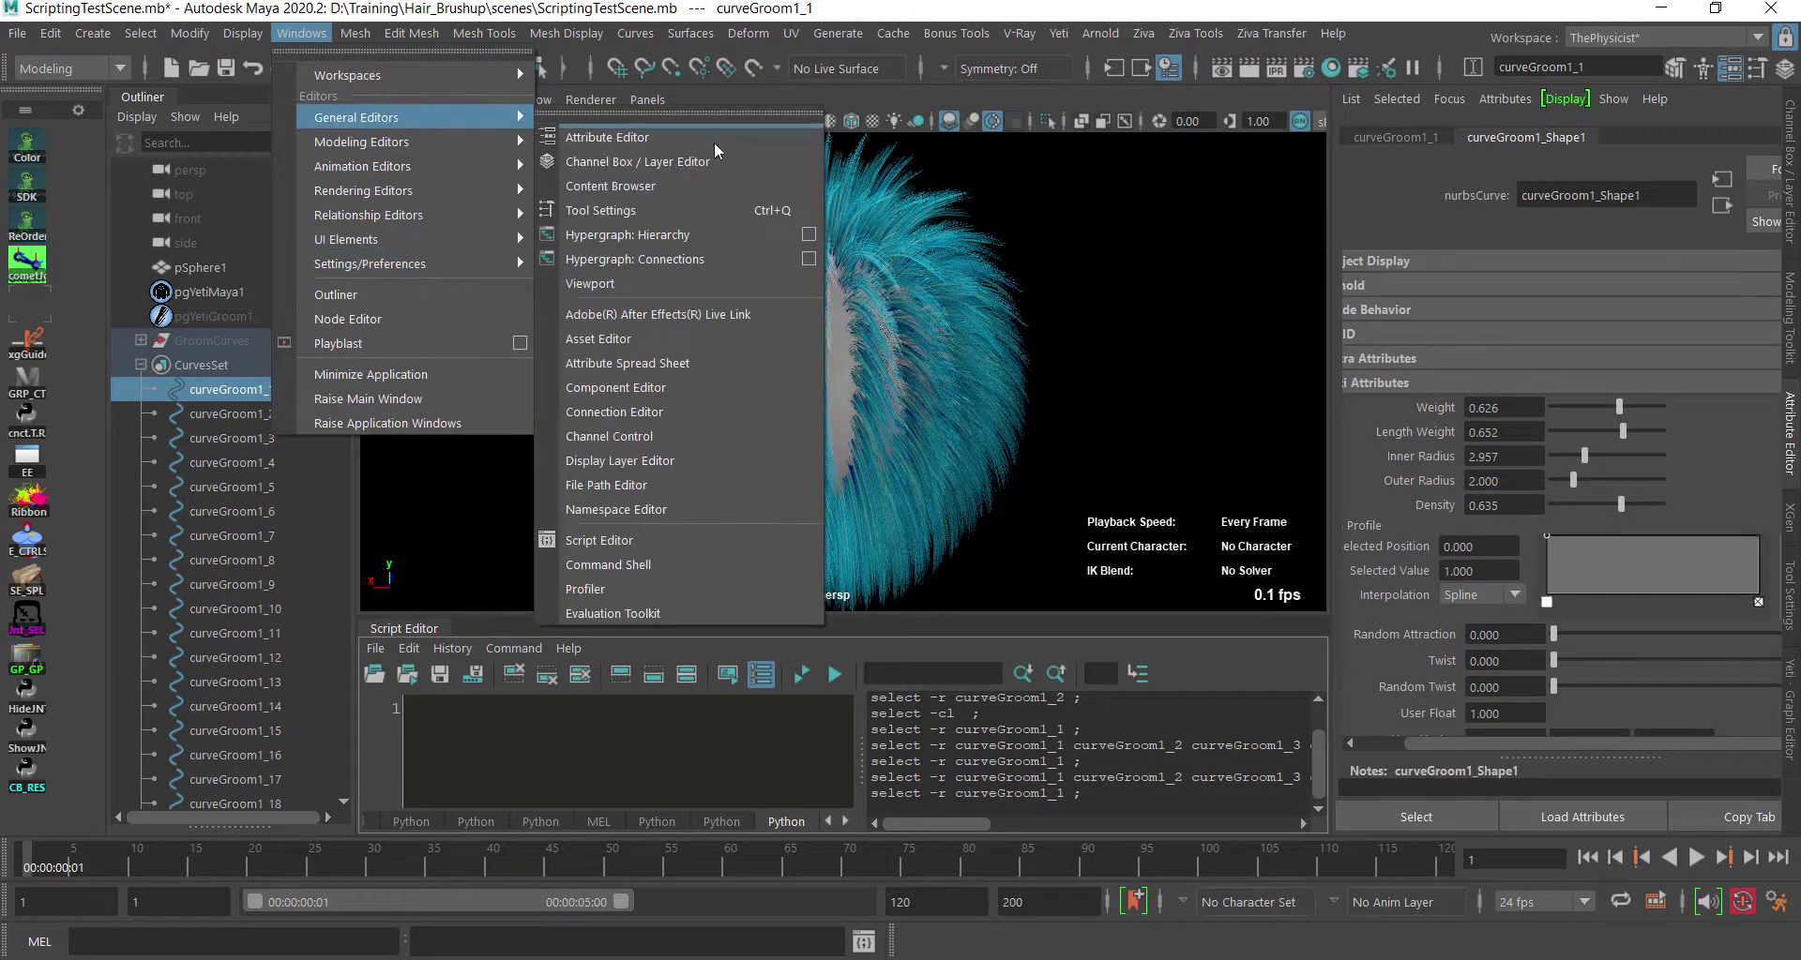
pyautogui.click(504, 774)
pyautogui.hotkey('ctrl', 'v')
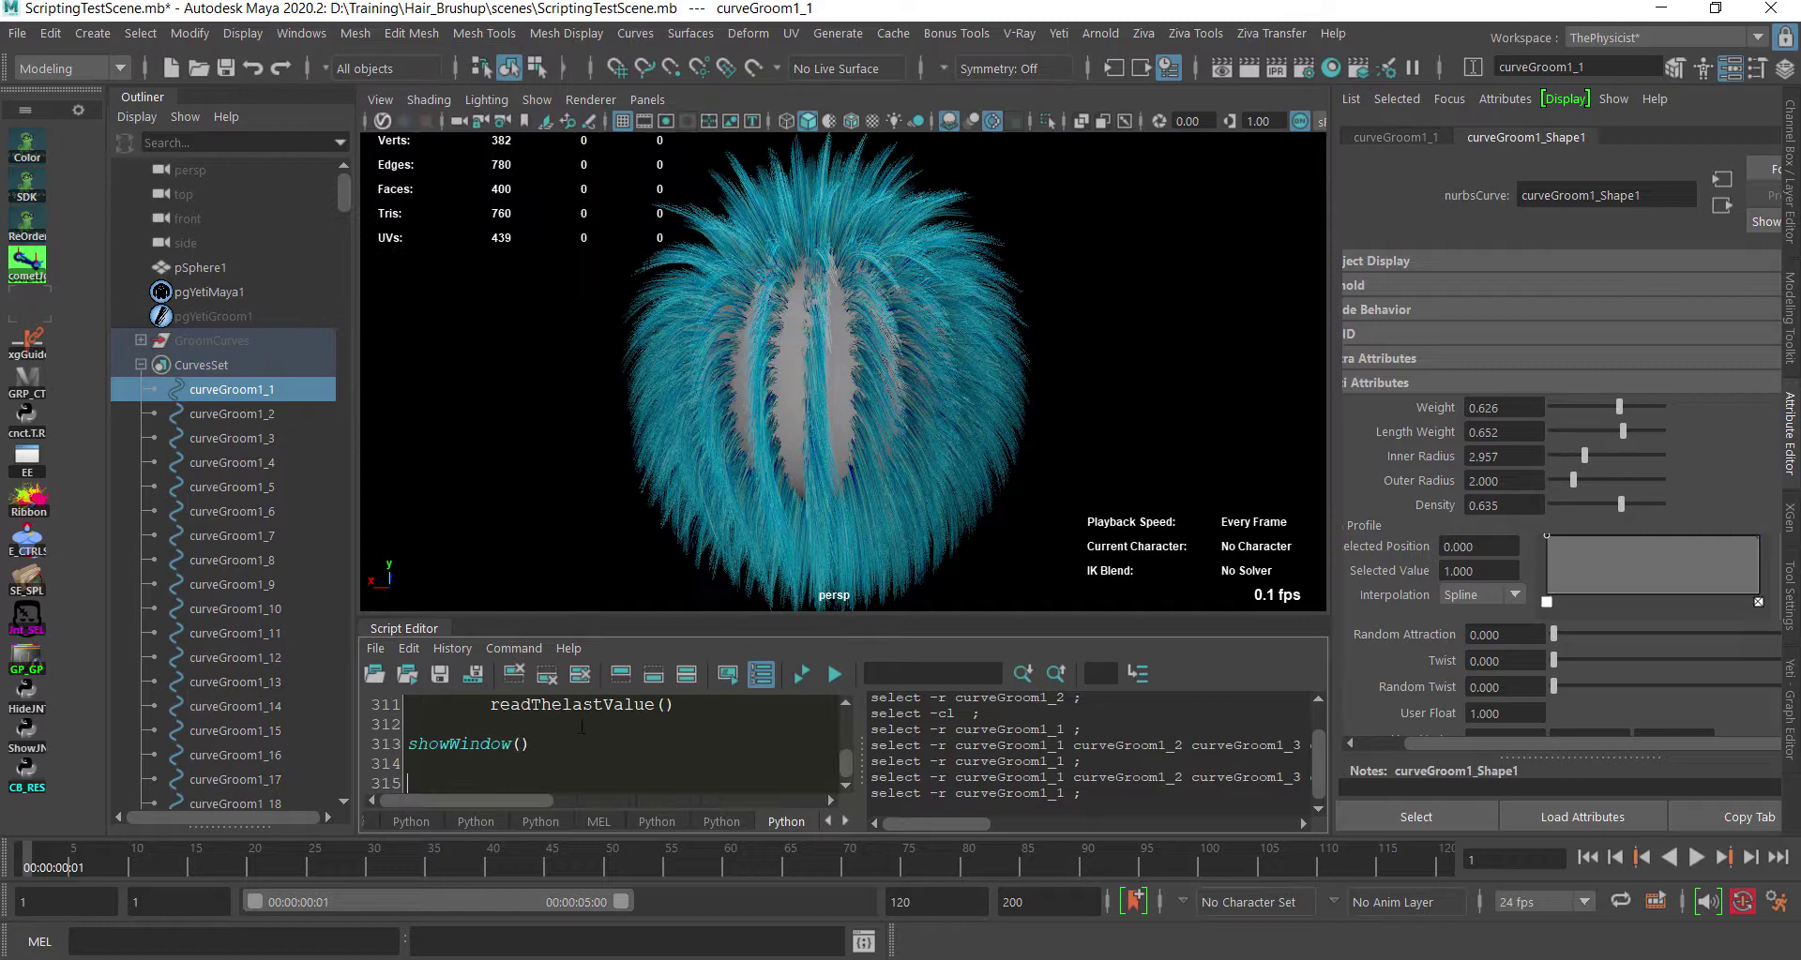
# Scroll back up through the pasted code to the keyframing function.
pyautogui.scroll(2, 617, 745)
pyautogui.scroll(3, 551, 751)
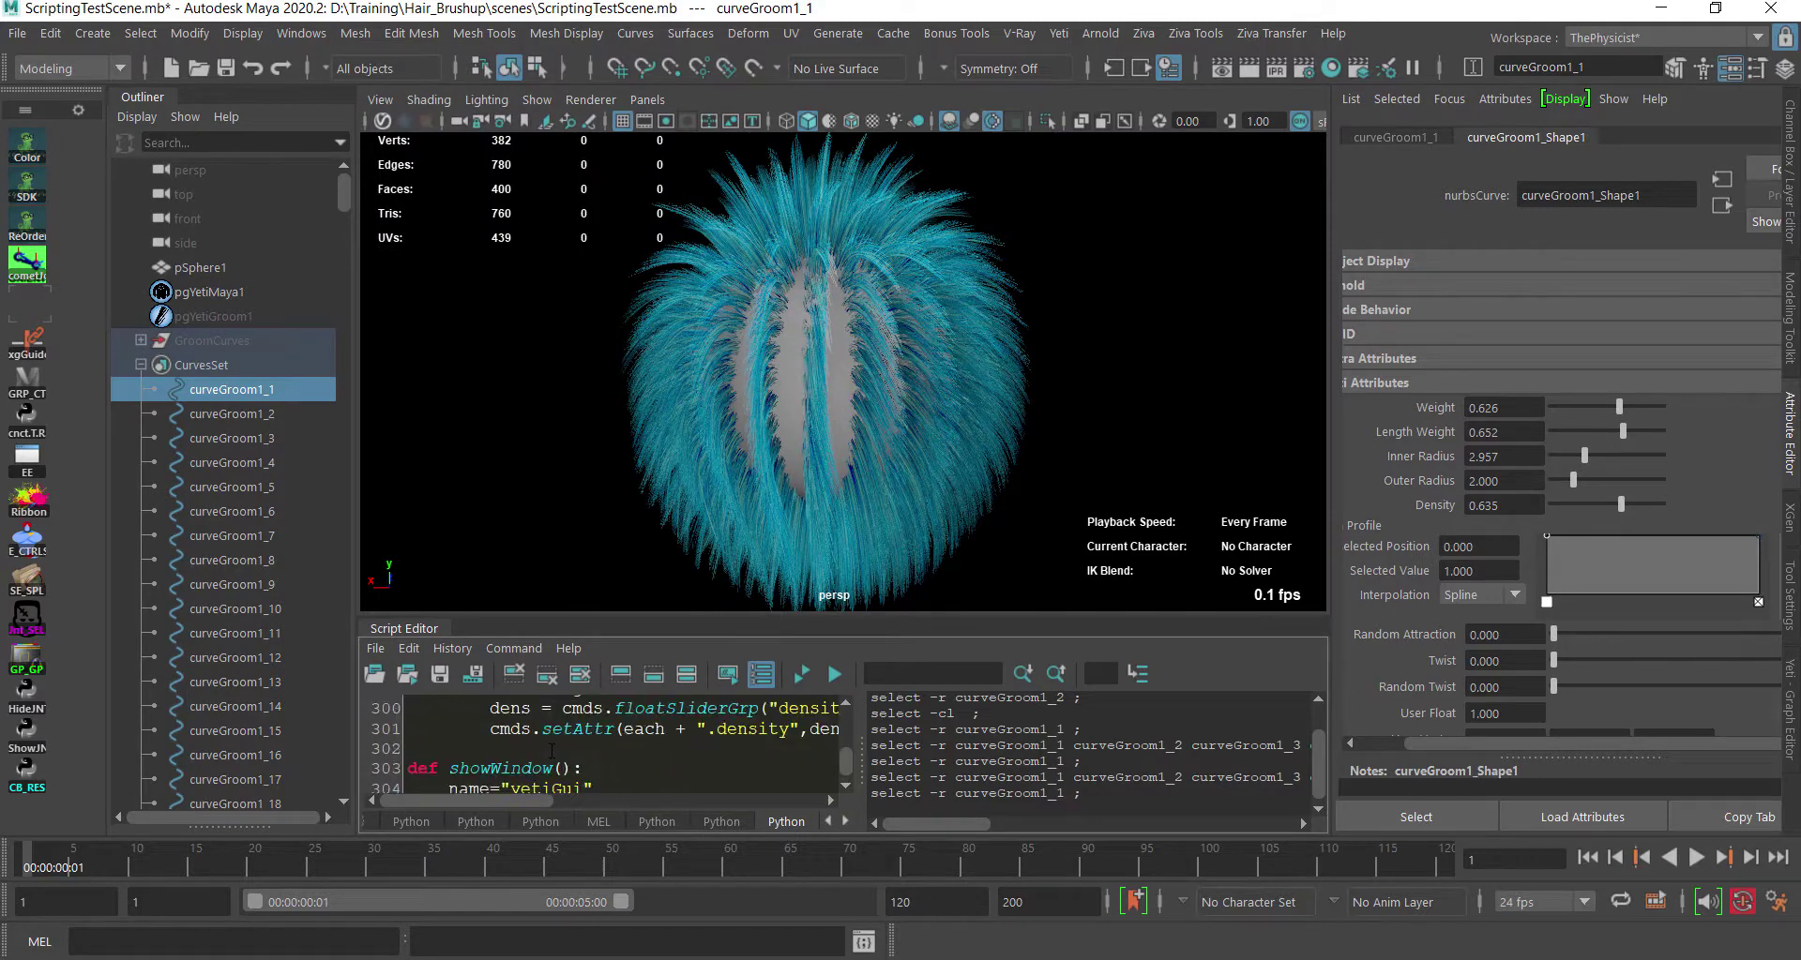
pyautogui.scroll(3, 552, 751)
pyautogui.scroll(3, 552, 752)
pyautogui.scroll(2, 551, 752)
pyautogui.scroll(4, 552, 751)
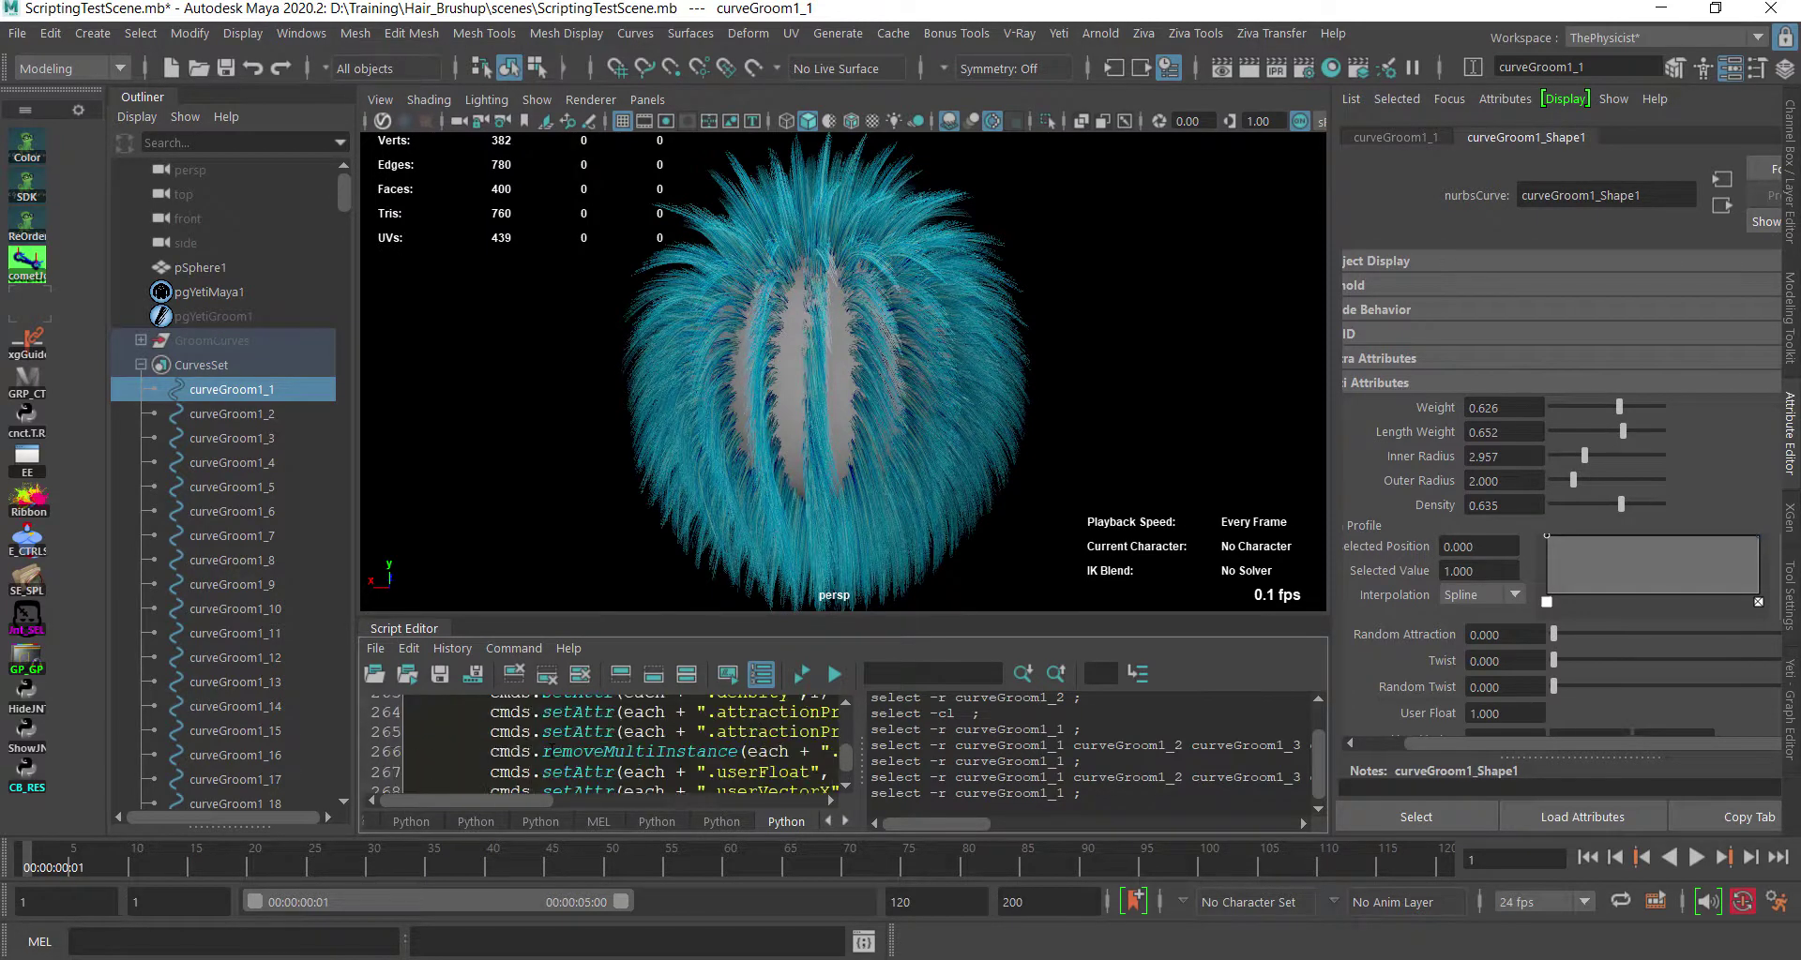
pyautogui.scroll(4, 552, 752)
pyautogui.scroll(4, 551, 752)
pyautogui.scroll(3, 552, 751)
pyautogui.scroll(5, 600, 746)
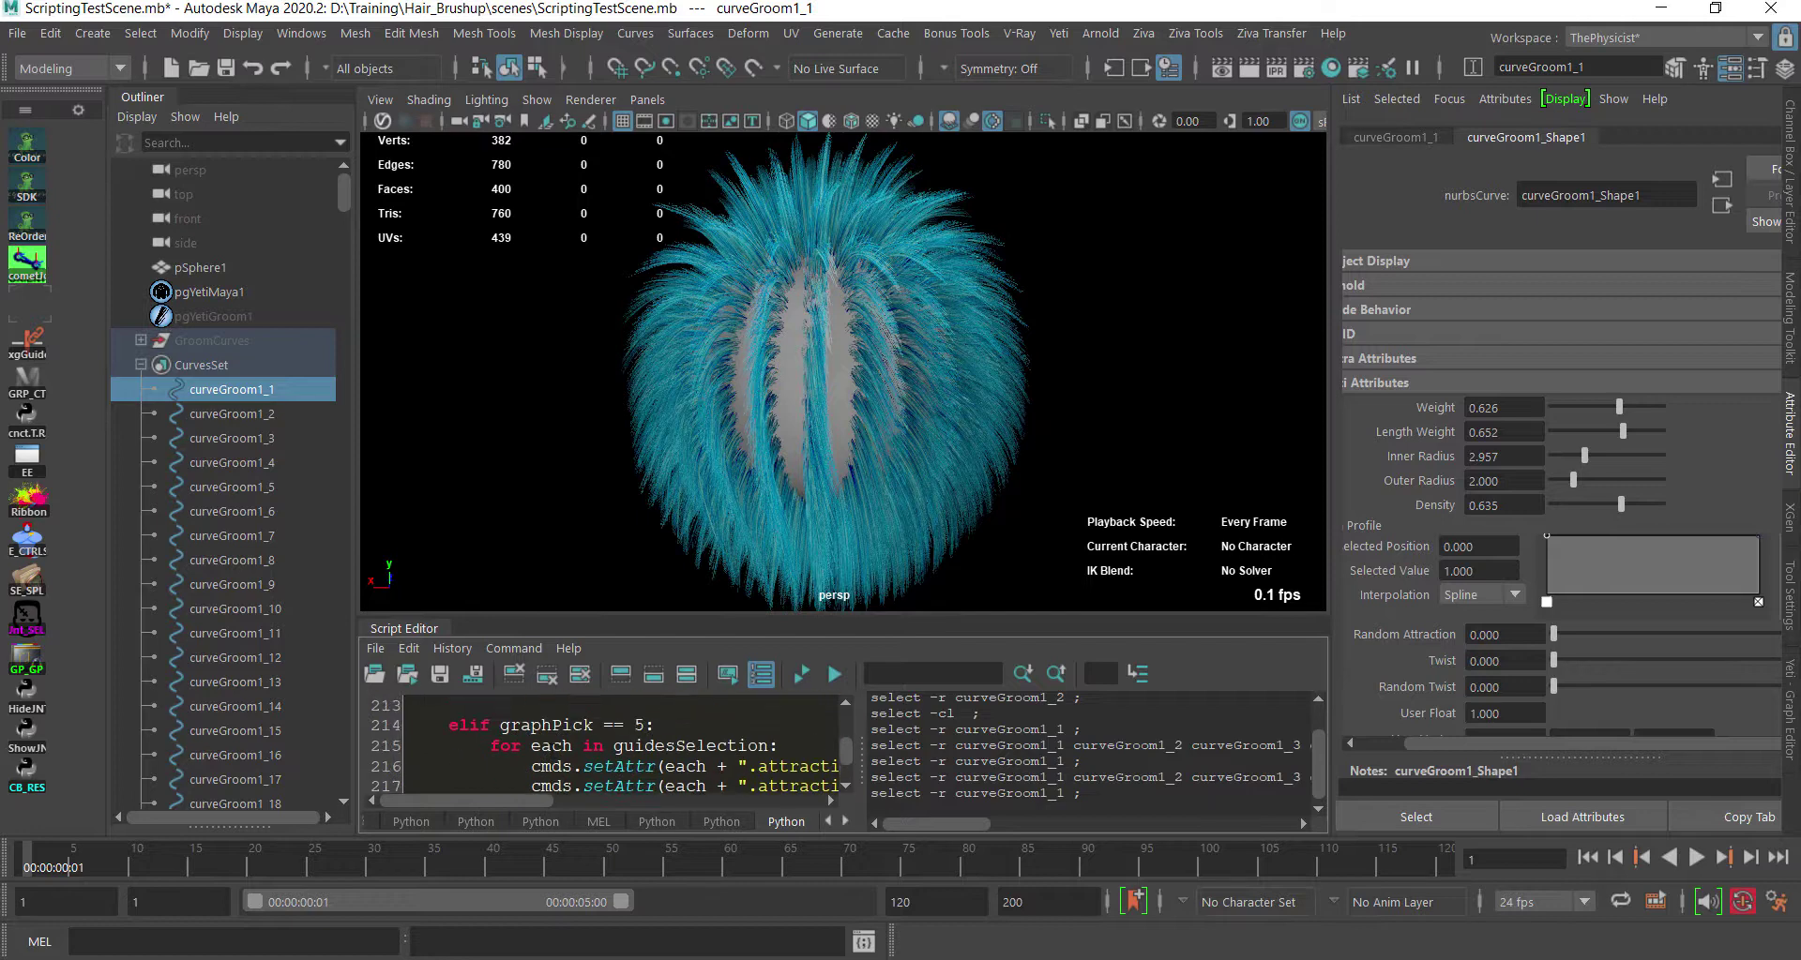
pyautogui.scroll(5, 600, 746)
pyautogui.scroll(5, 600, 746)
pyautogui.scroll(4, 600, 745)
pyautogui.scroll(4, 601, 745)
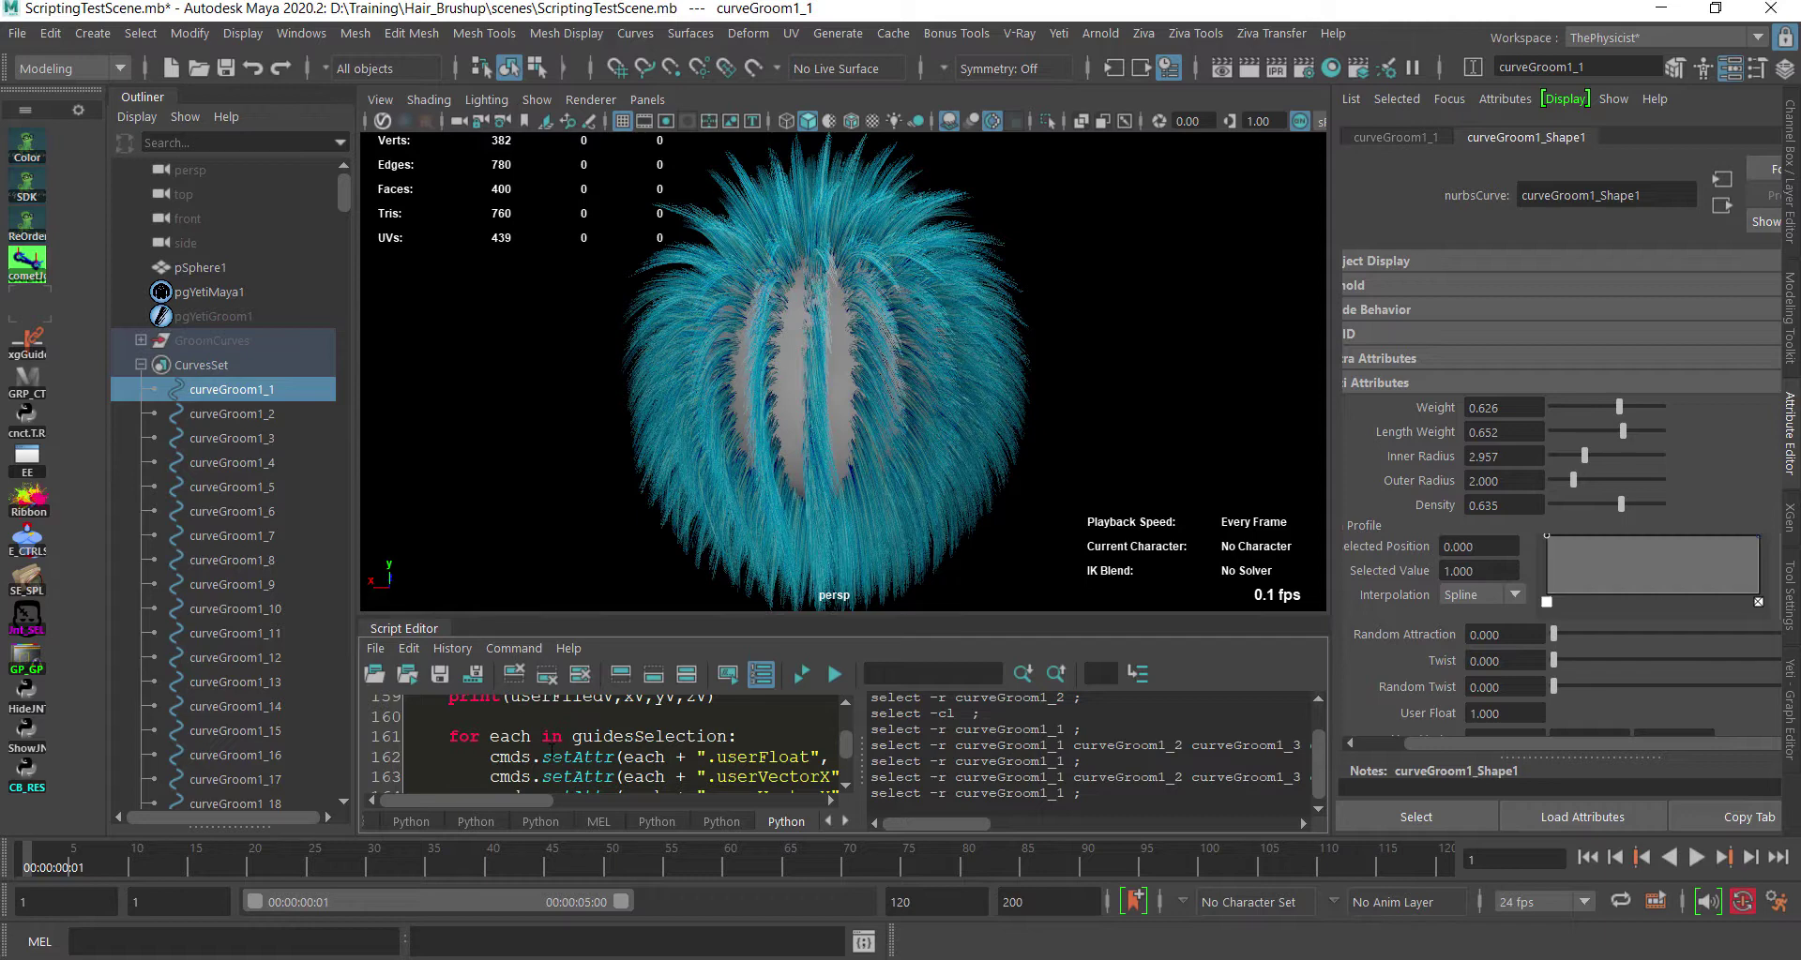
pyautogui.scroll(2, 551, 751)
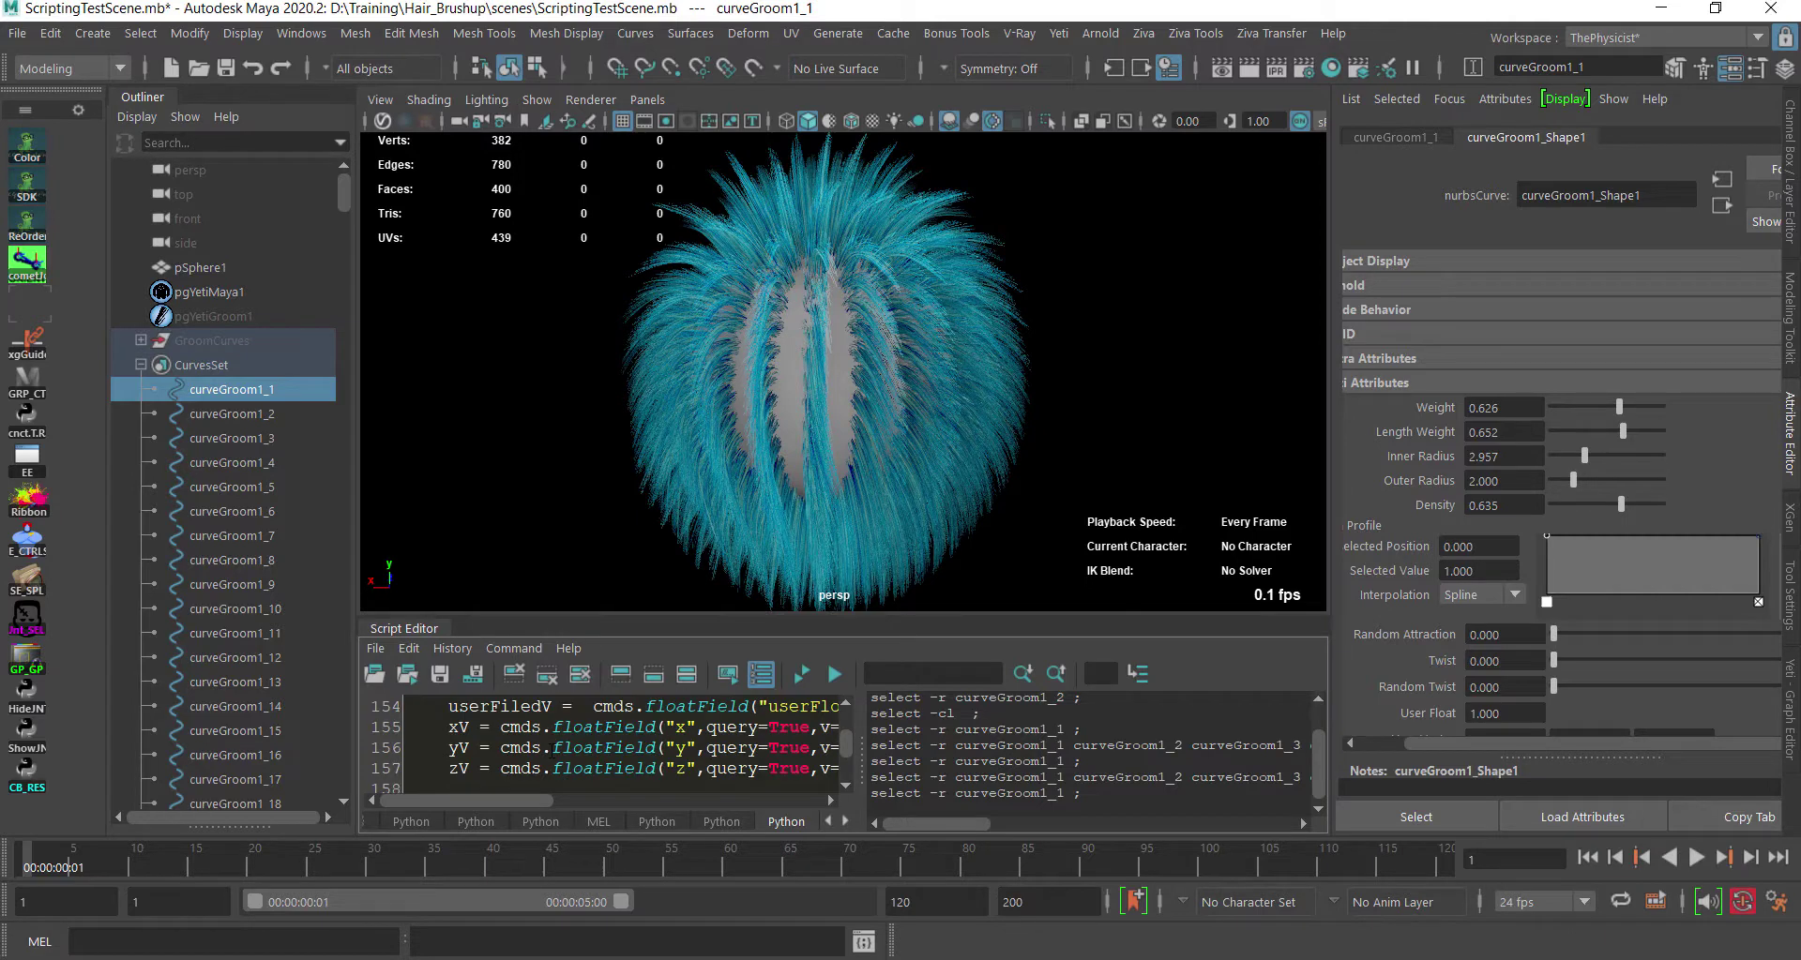
pyautogui.scroll(2, 552, 760)
pyautogui.scroll(2, 551, 764)
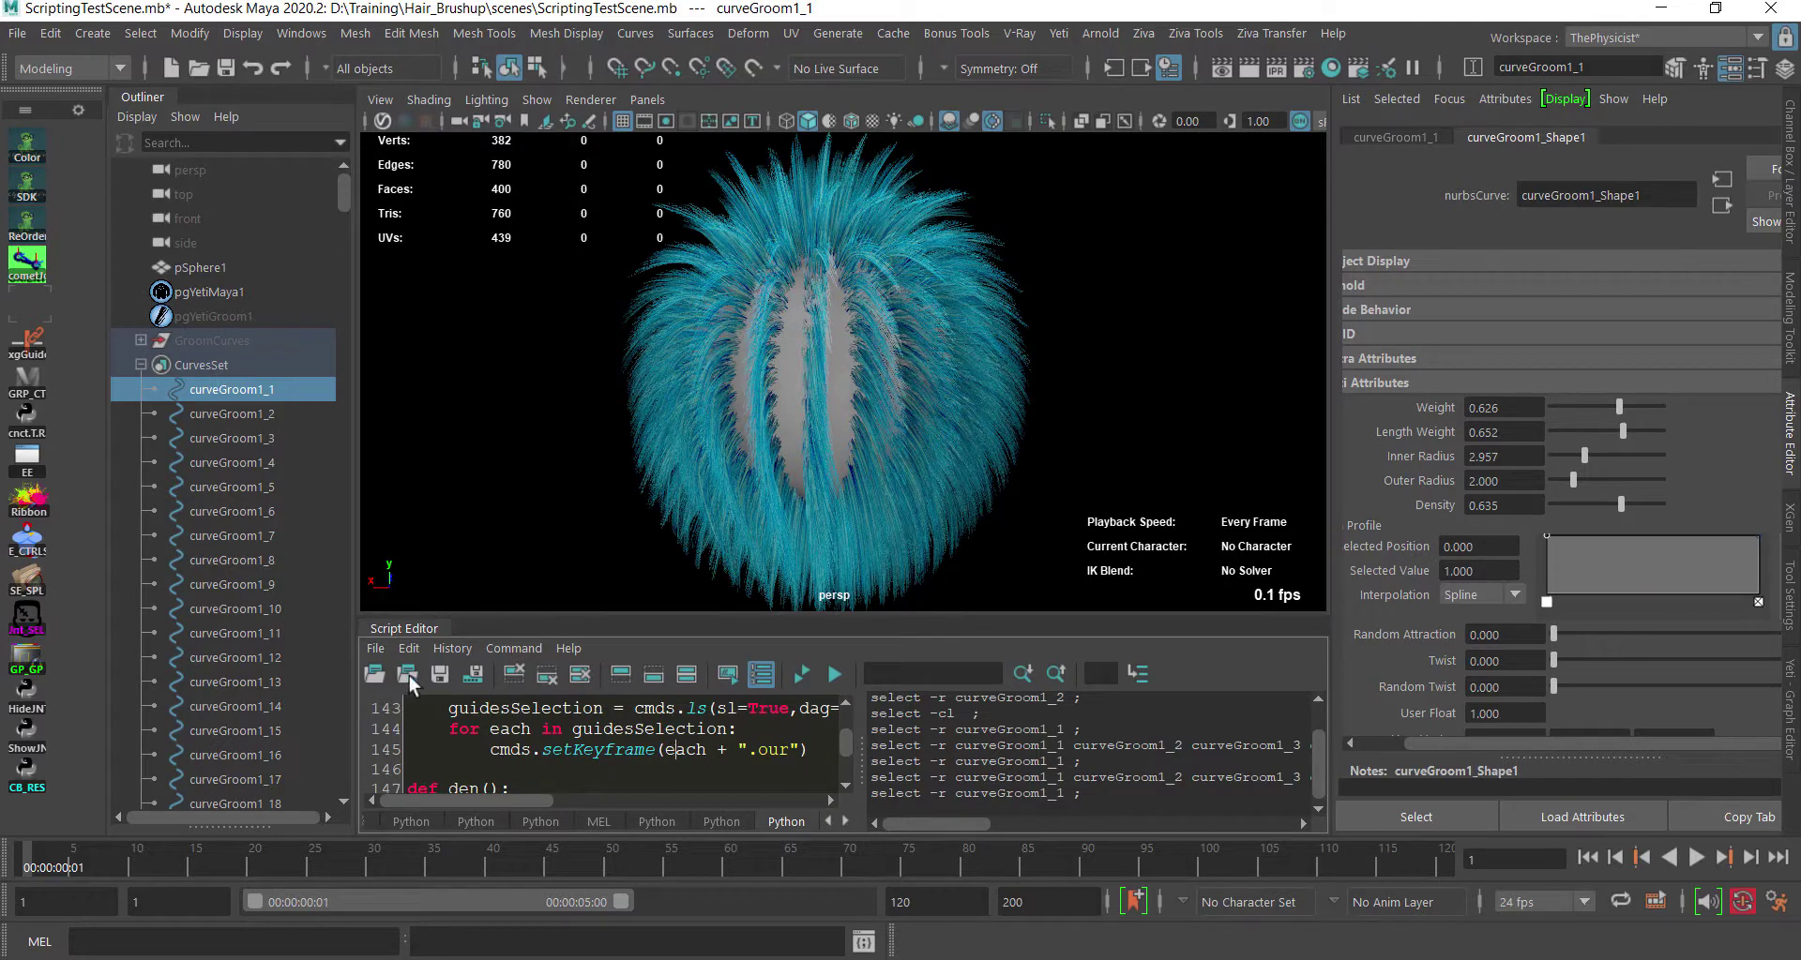
# Save the script to the shelf as a new item named YetiGuides.
pyautogui.click(375, 648)
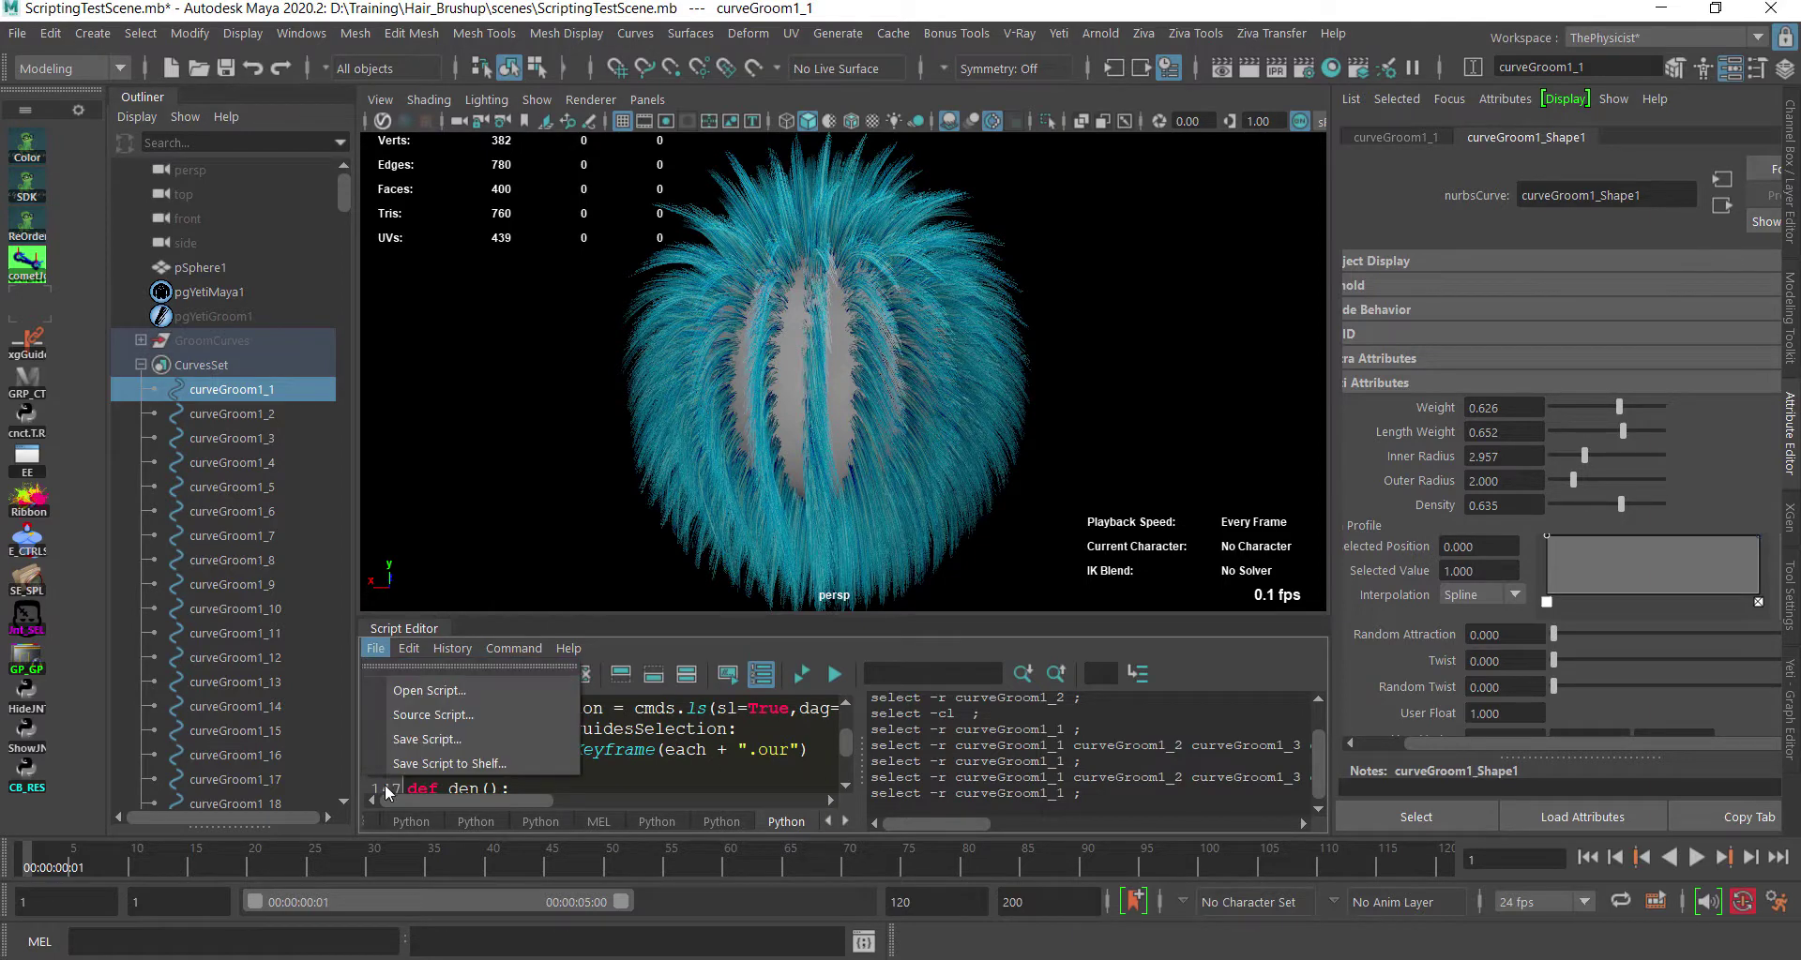
pyautogui.click(449, 764)
pyautogui.write('YetiG')
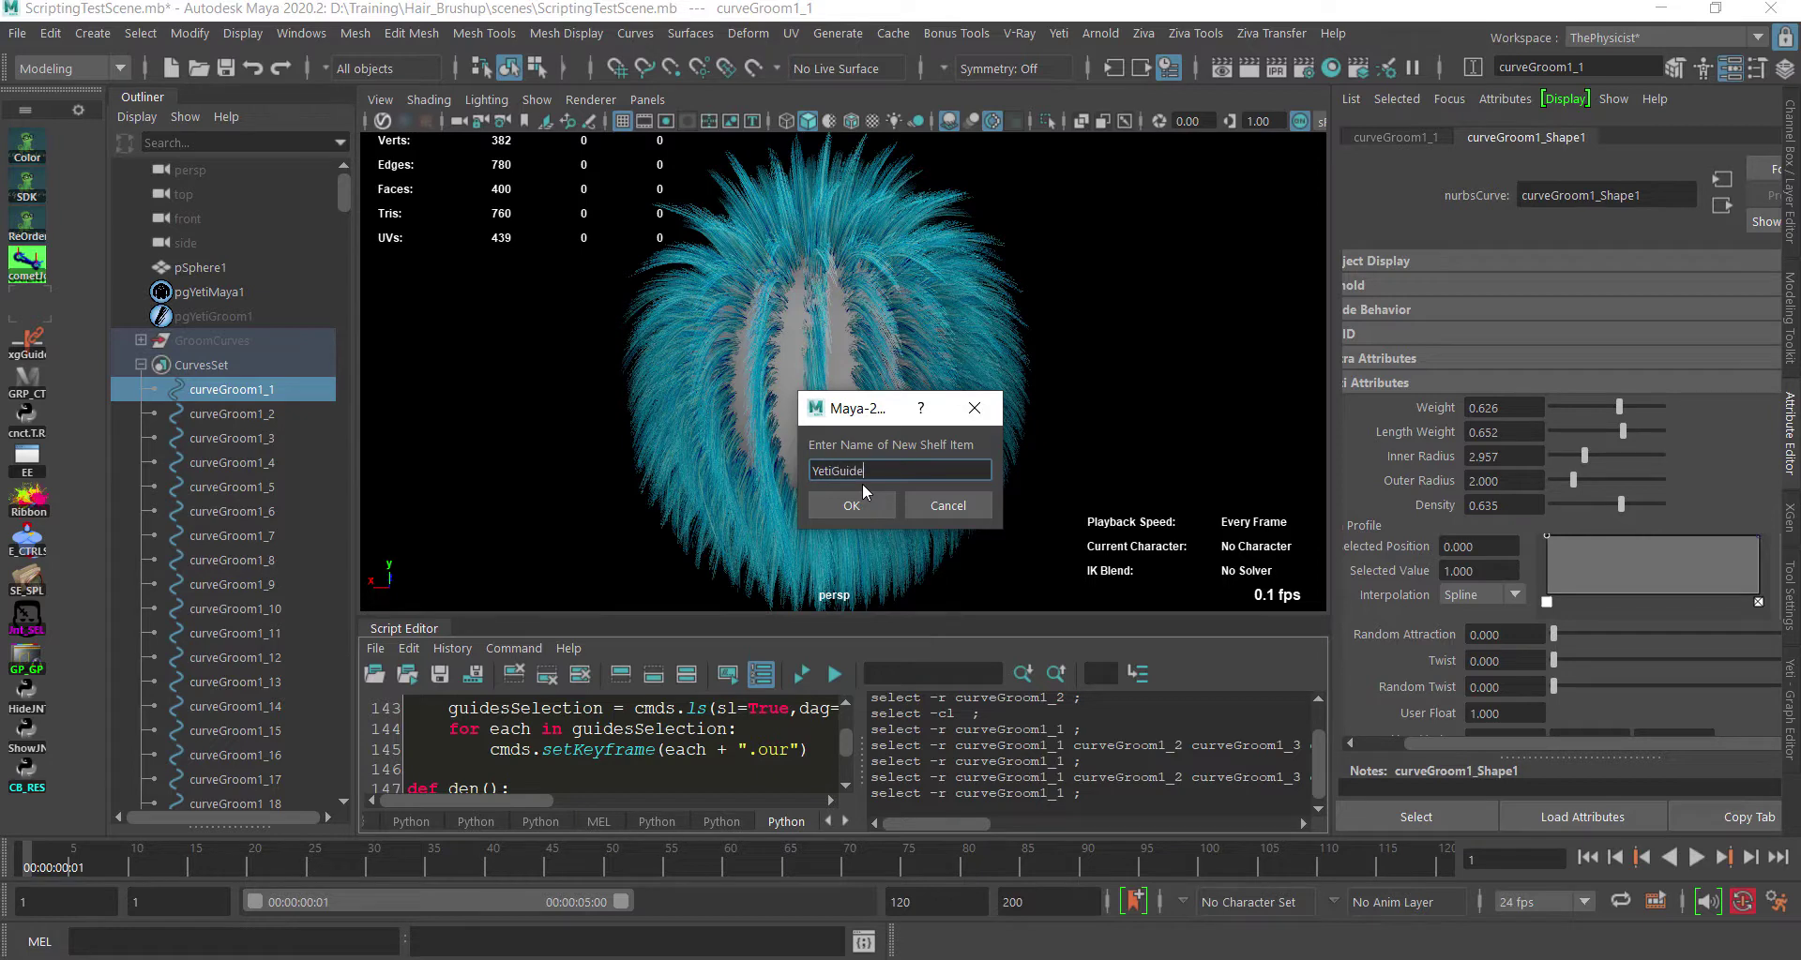
pyautogui.write('uides')
pyautogui.click(852, 505)
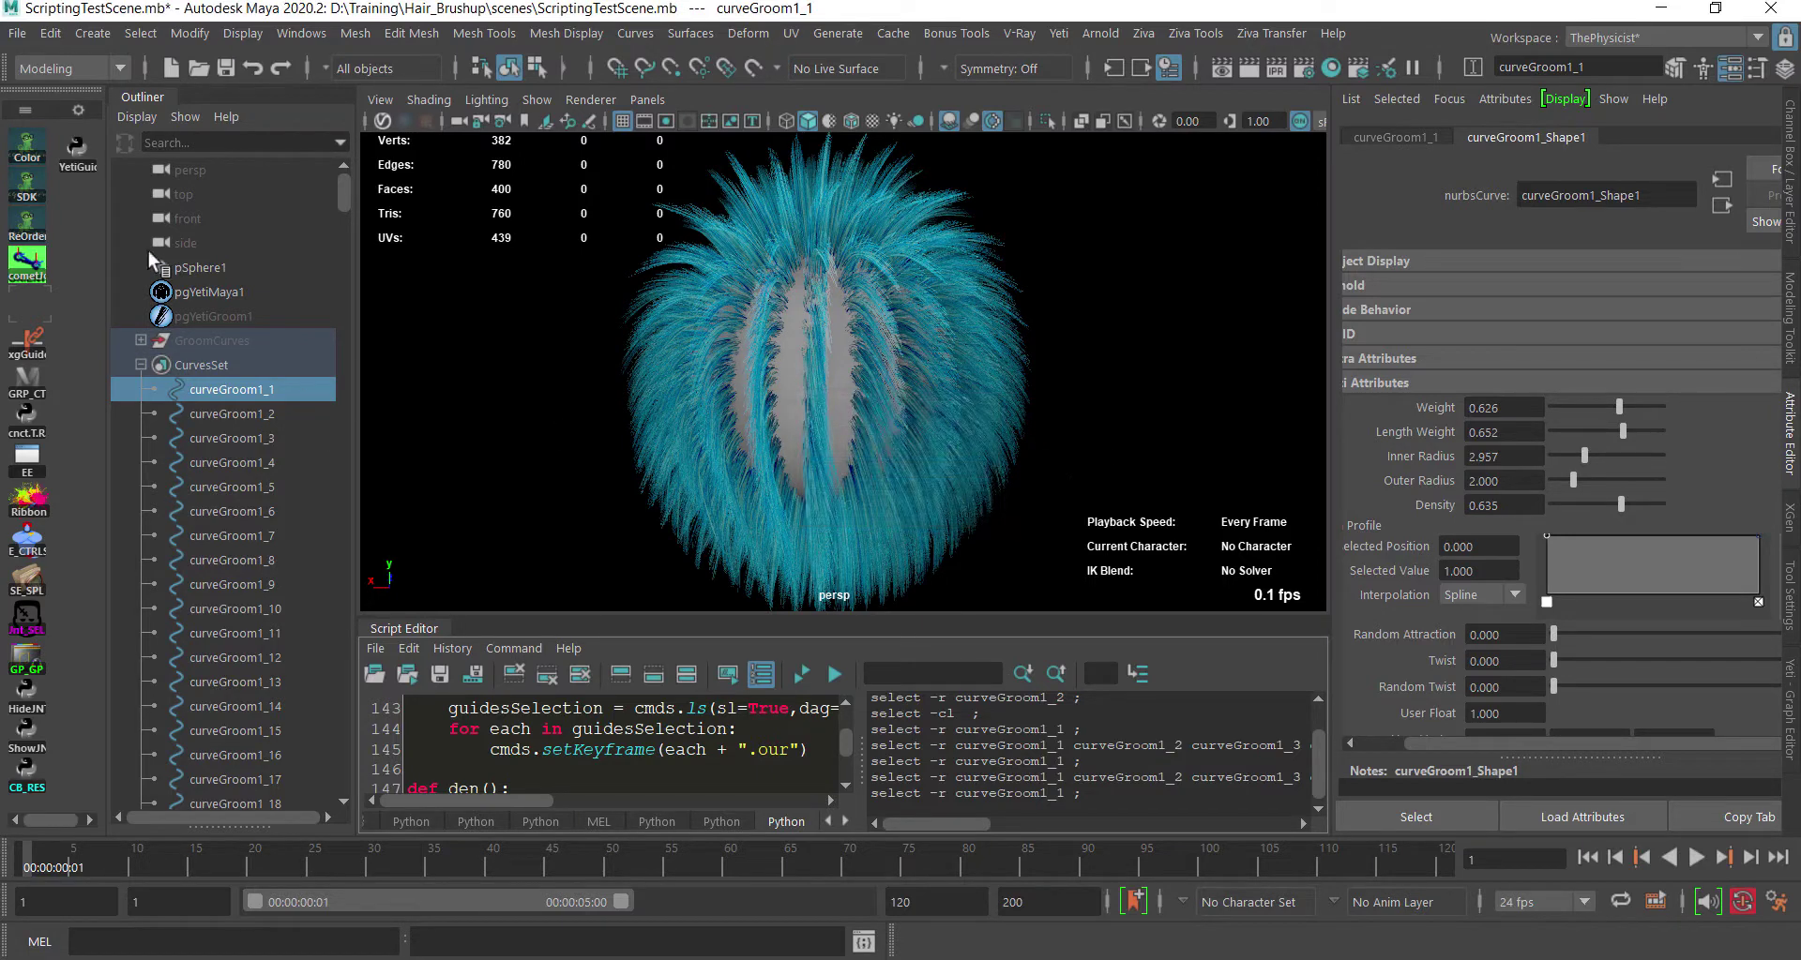
# Launch the Yeti Guides Attributes tool from the shelf, then close and reopen its window.
pyautogui.click(86, 157)
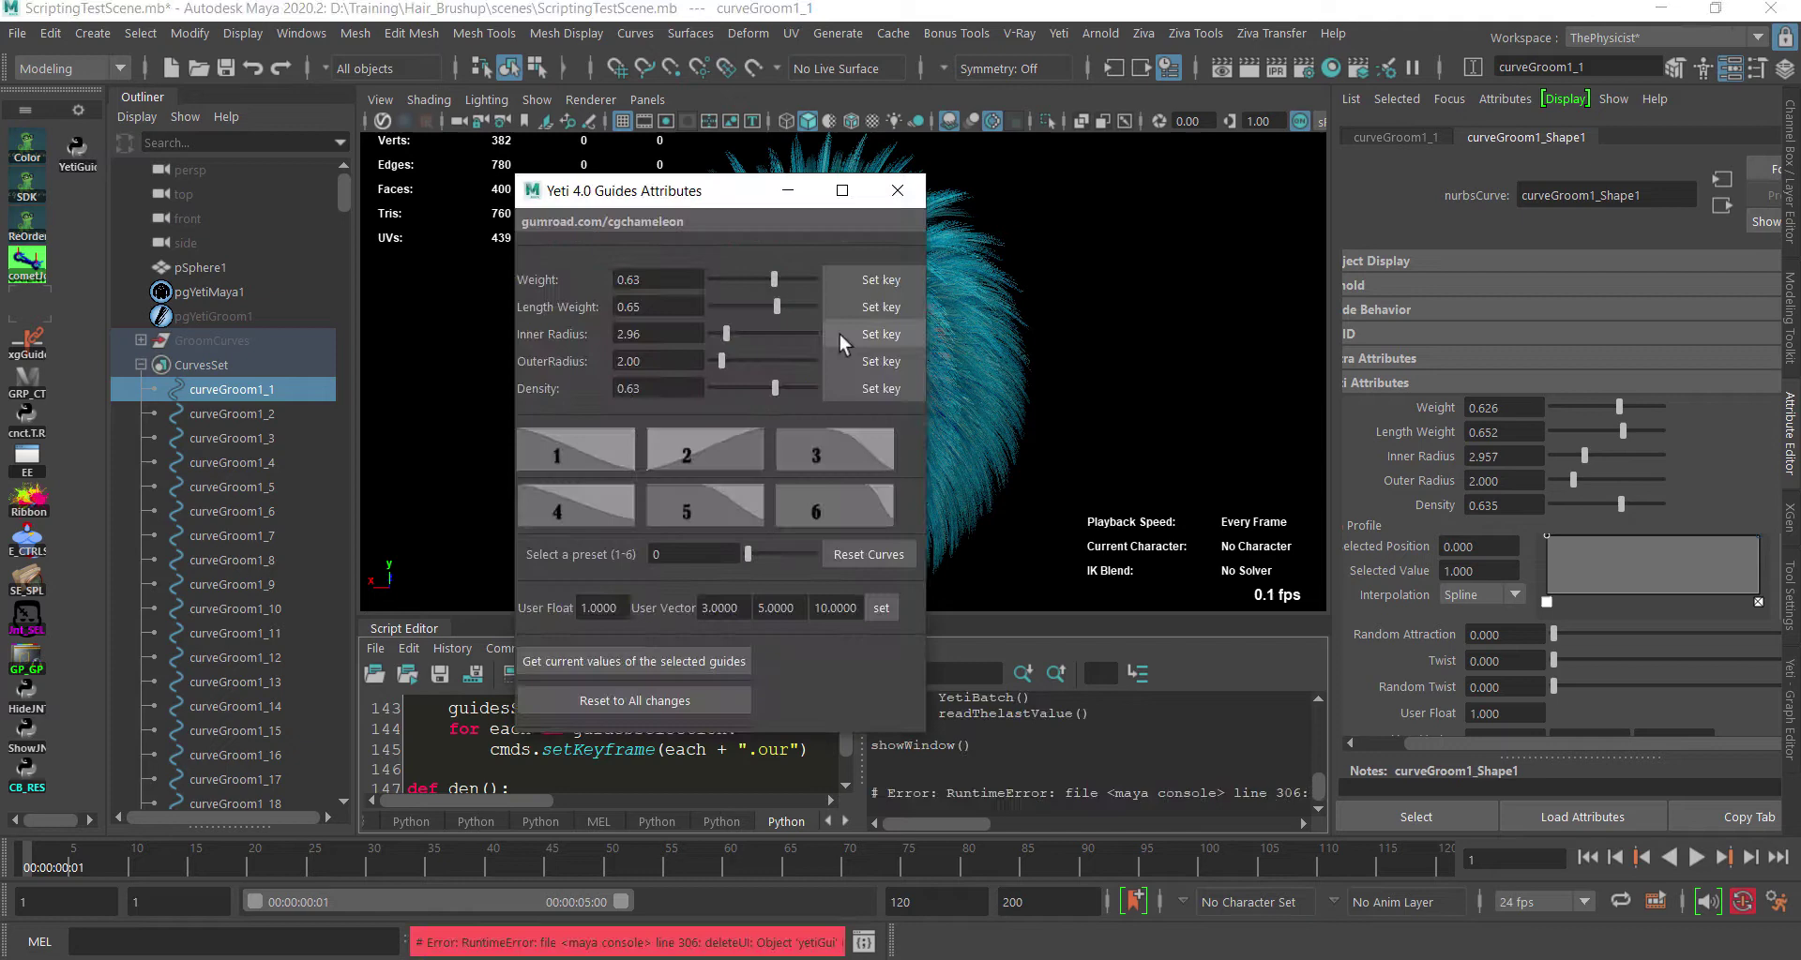
pyautogui.click(1060, 441)
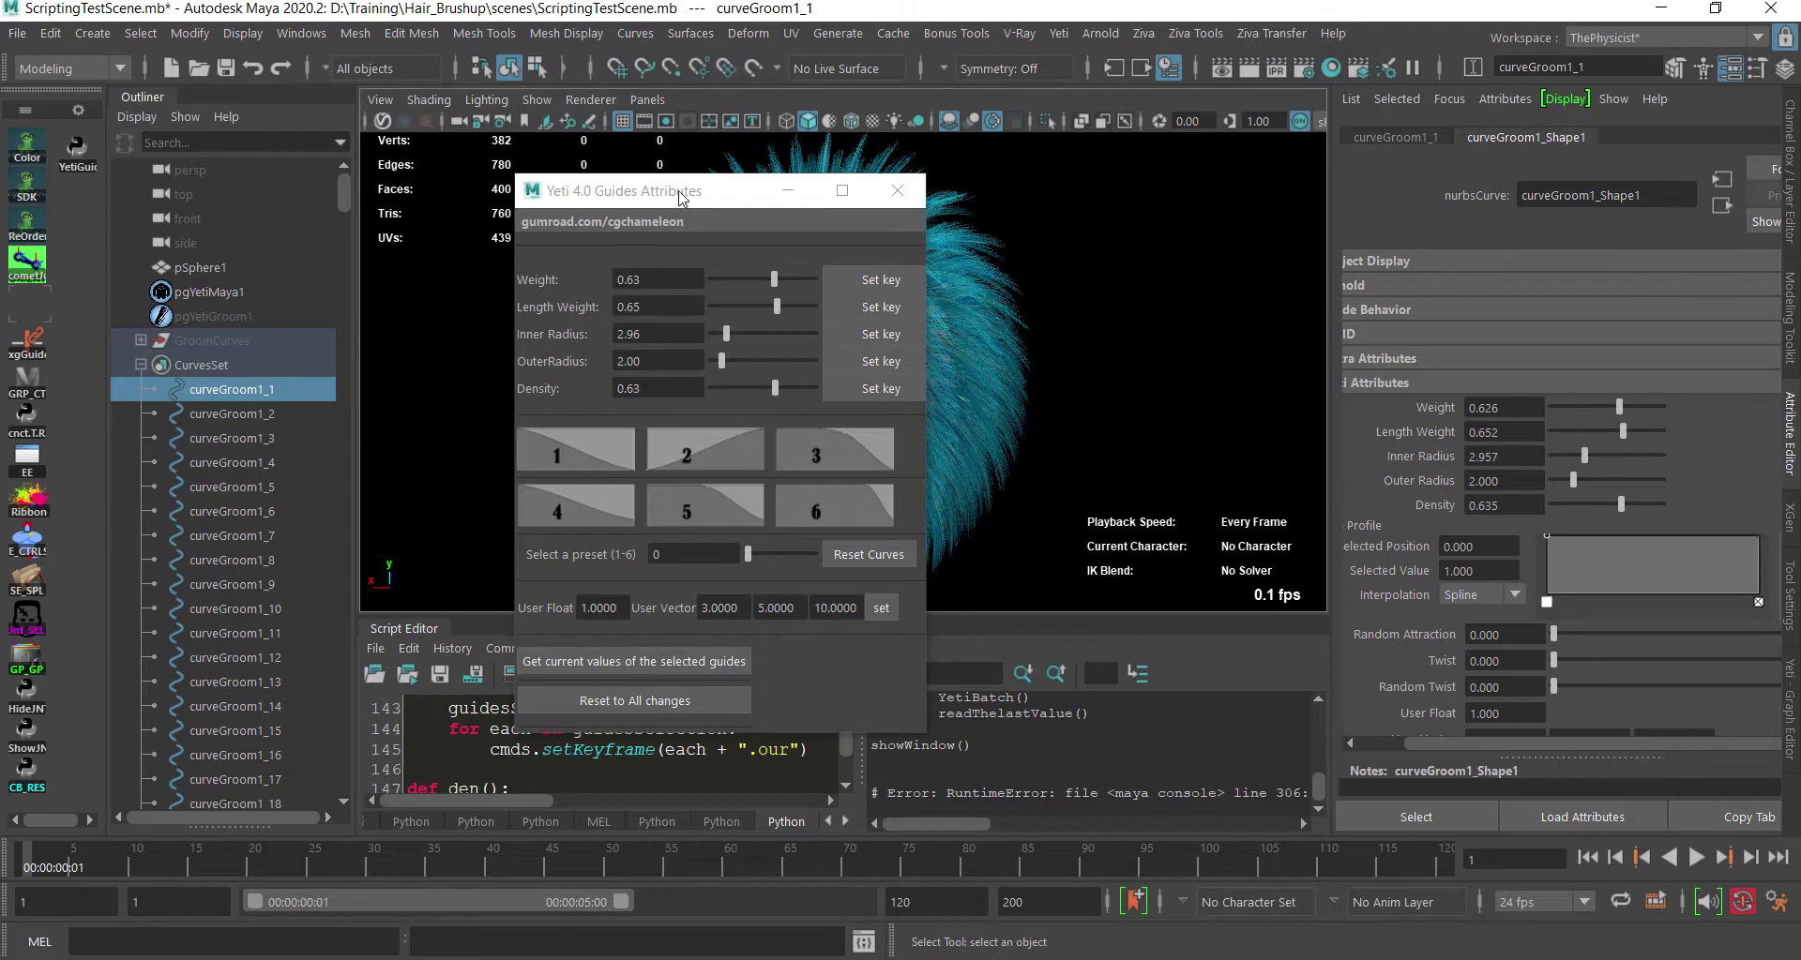
pyautogui.moveTo(684, 198); pyautogui.dragTo(618, 211)
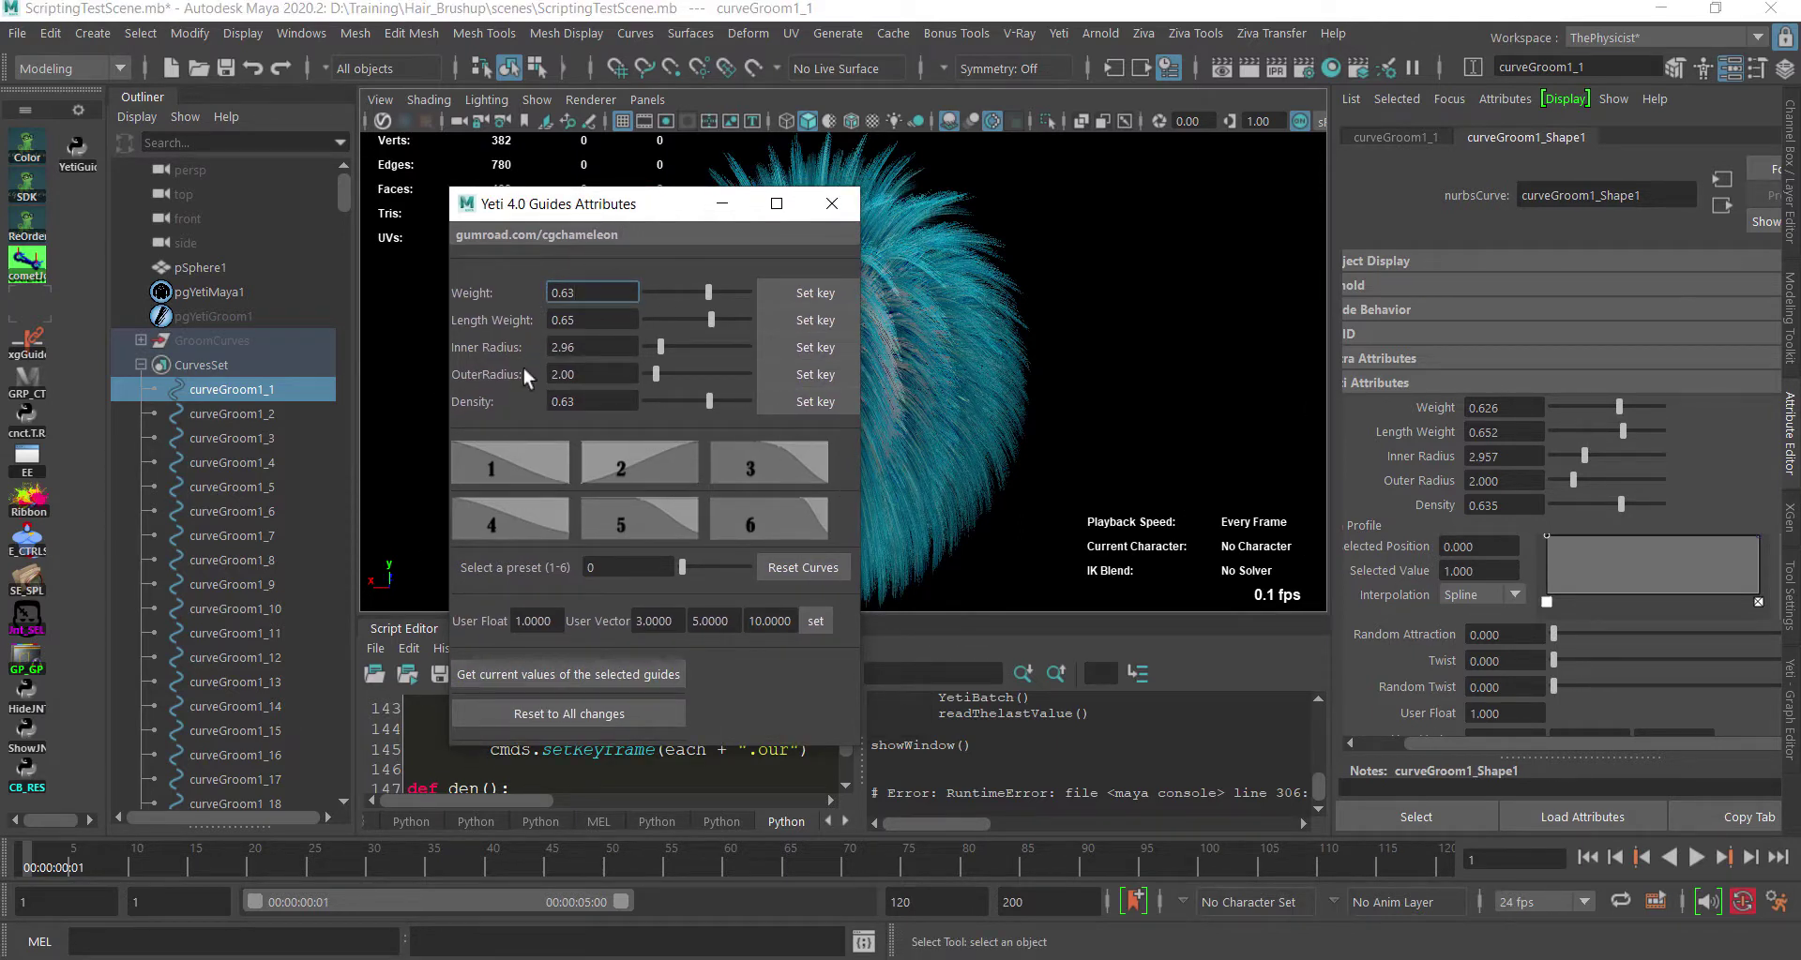
pyautogui.click(830, 204)
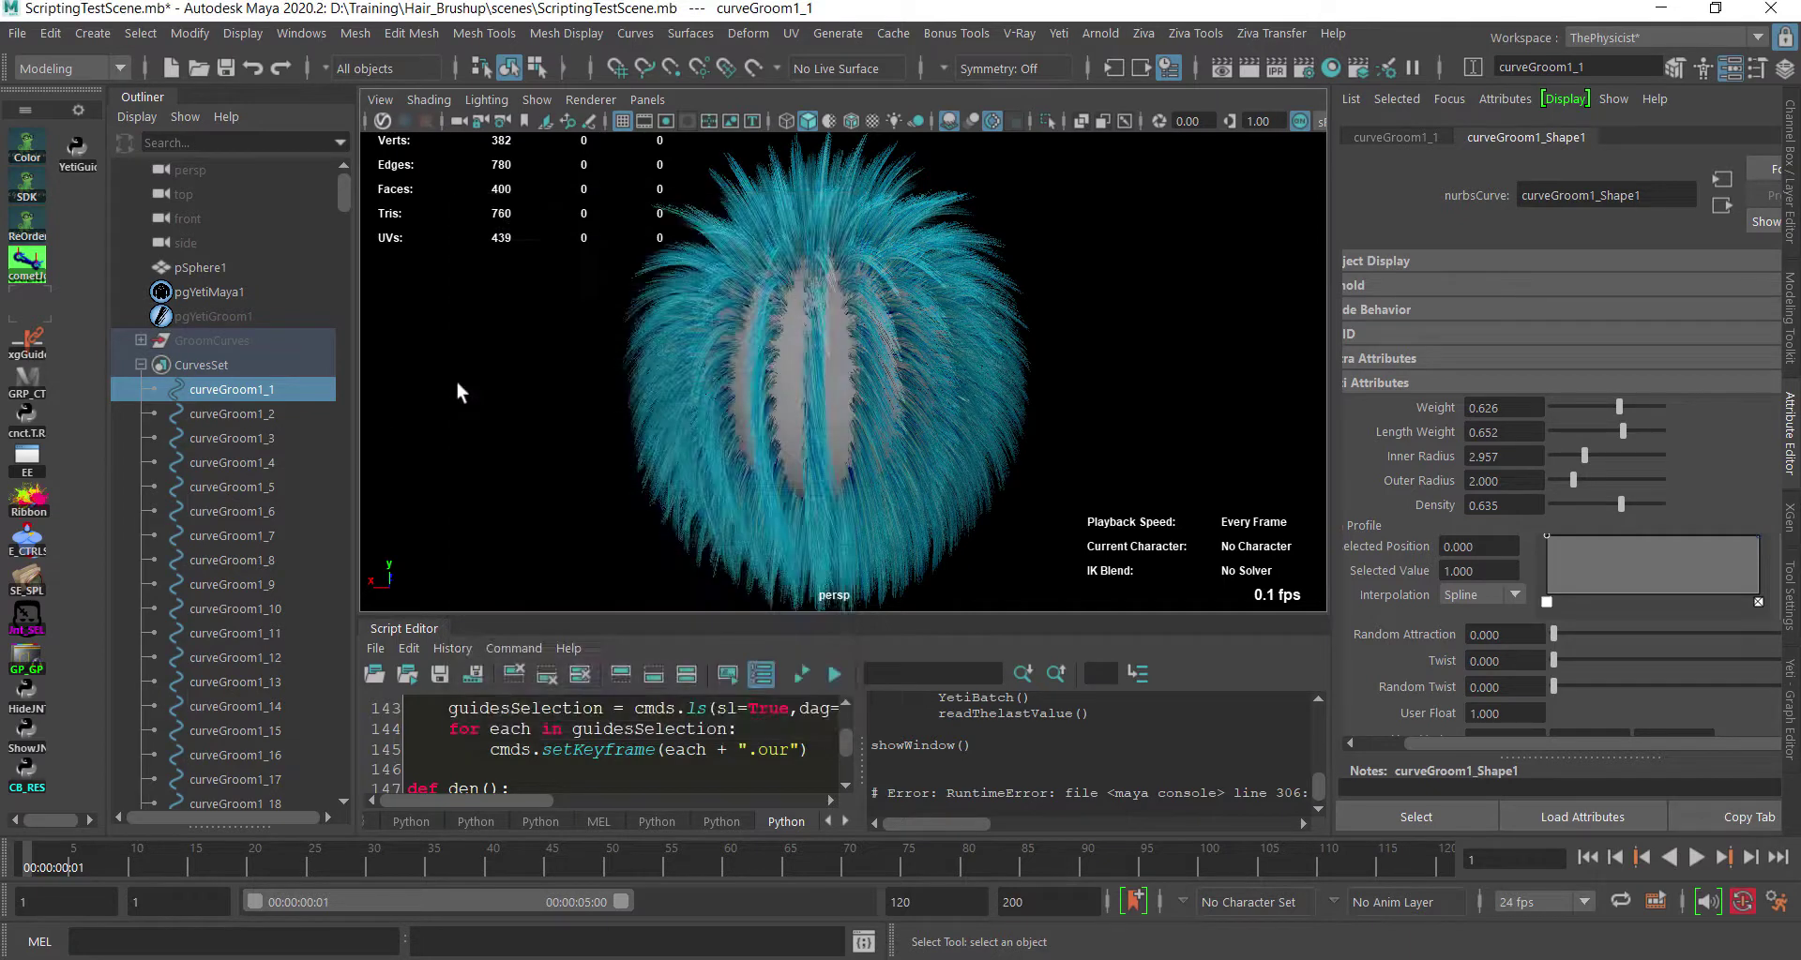
pyautogui.click(392, 376)
pyautogui.click(77, 148)
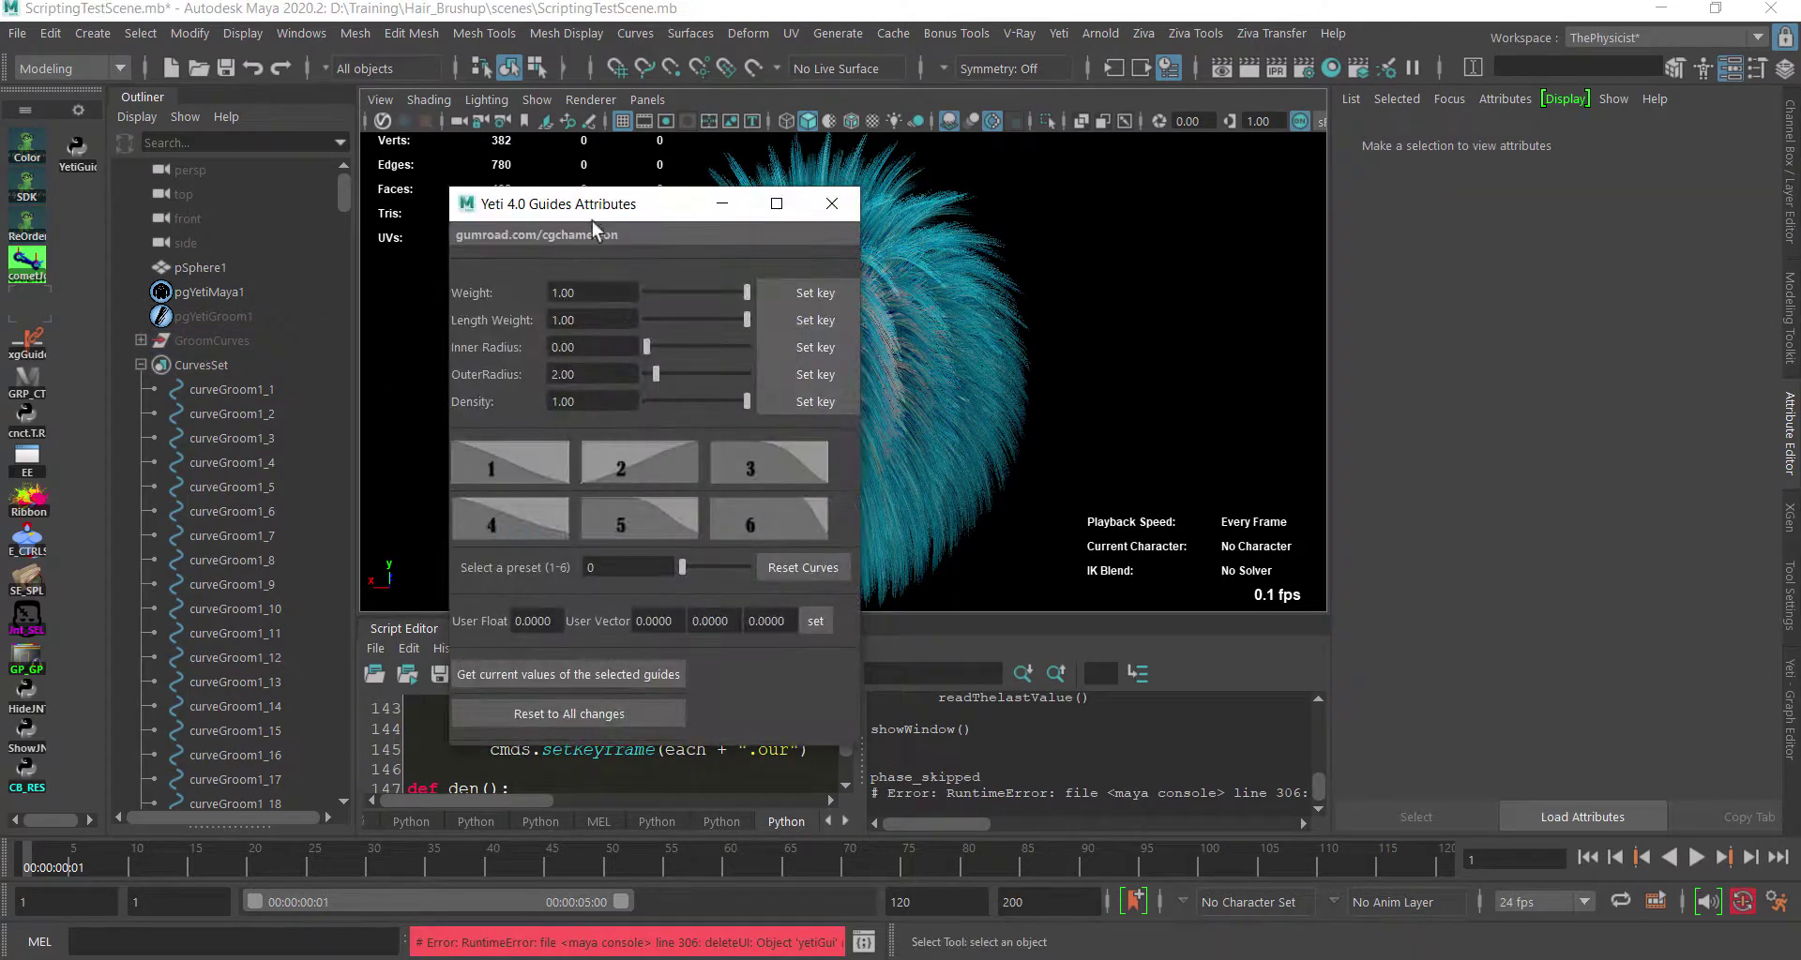
pyautogui.moveTo(594, 219); pyautogui.dragTo(658, 247)
# Load the current values of curveGroom1_1, curveGroom1_2 and curveGroom1_7 into the tool.
pyautogui.click(249, 390)
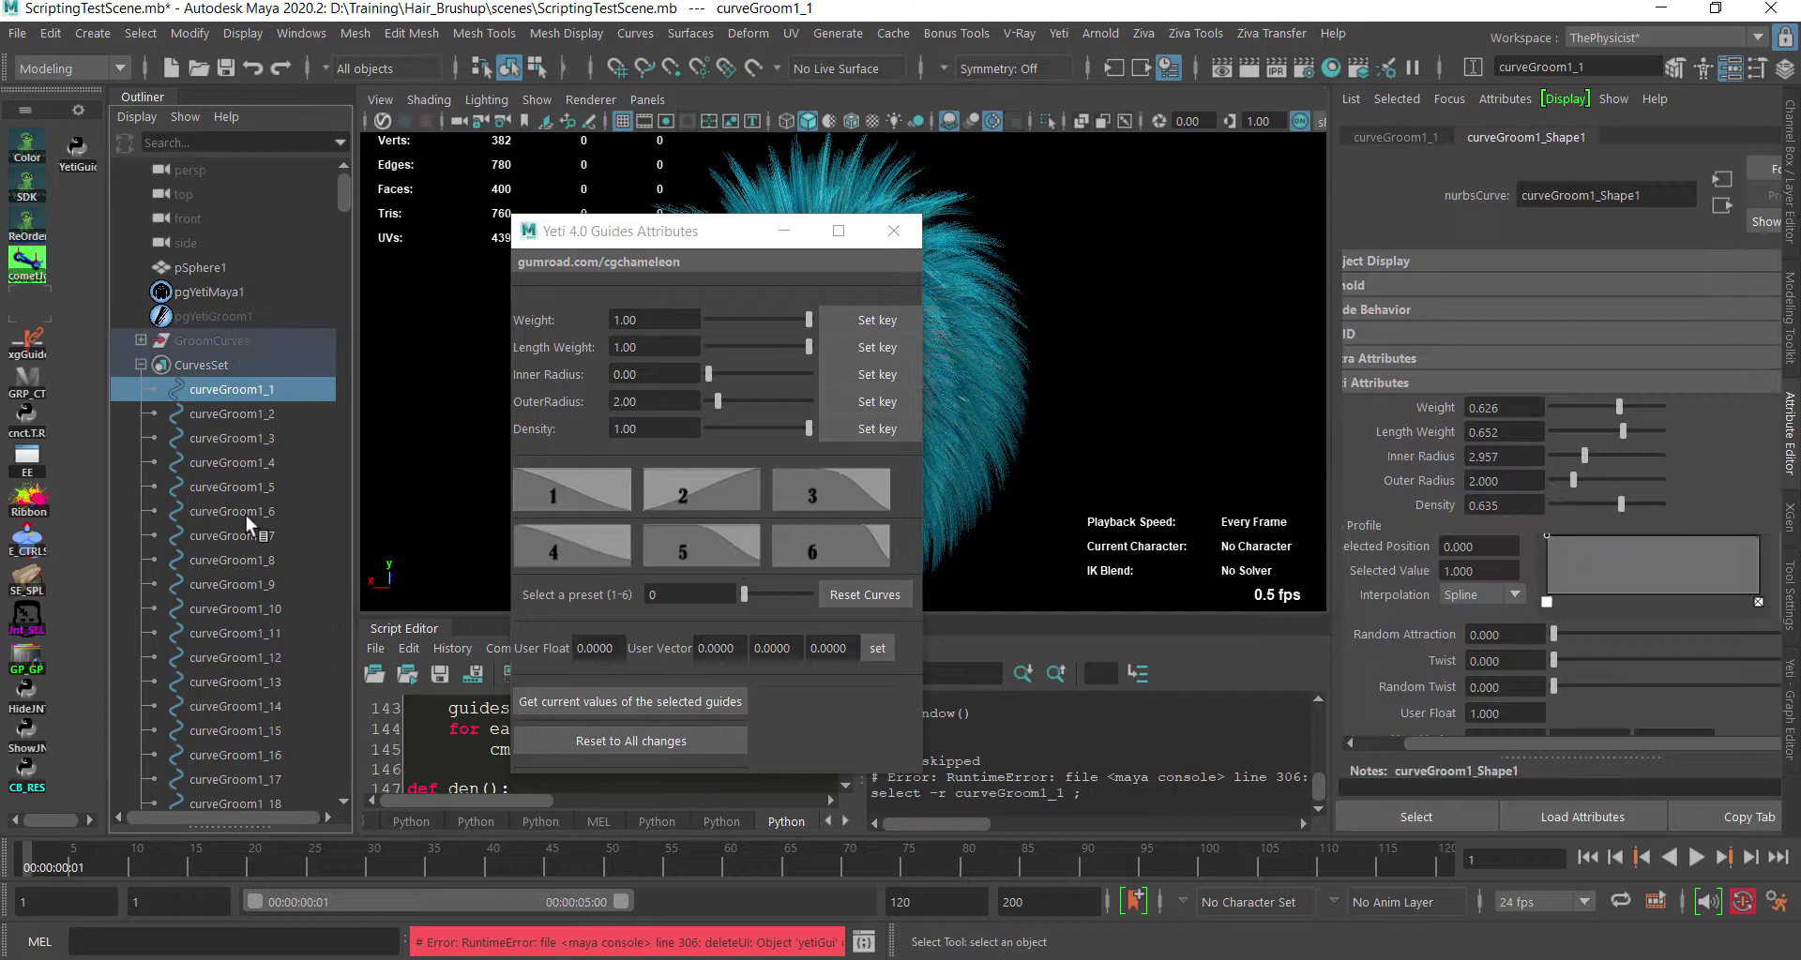
pyautogui.click(578, 701)
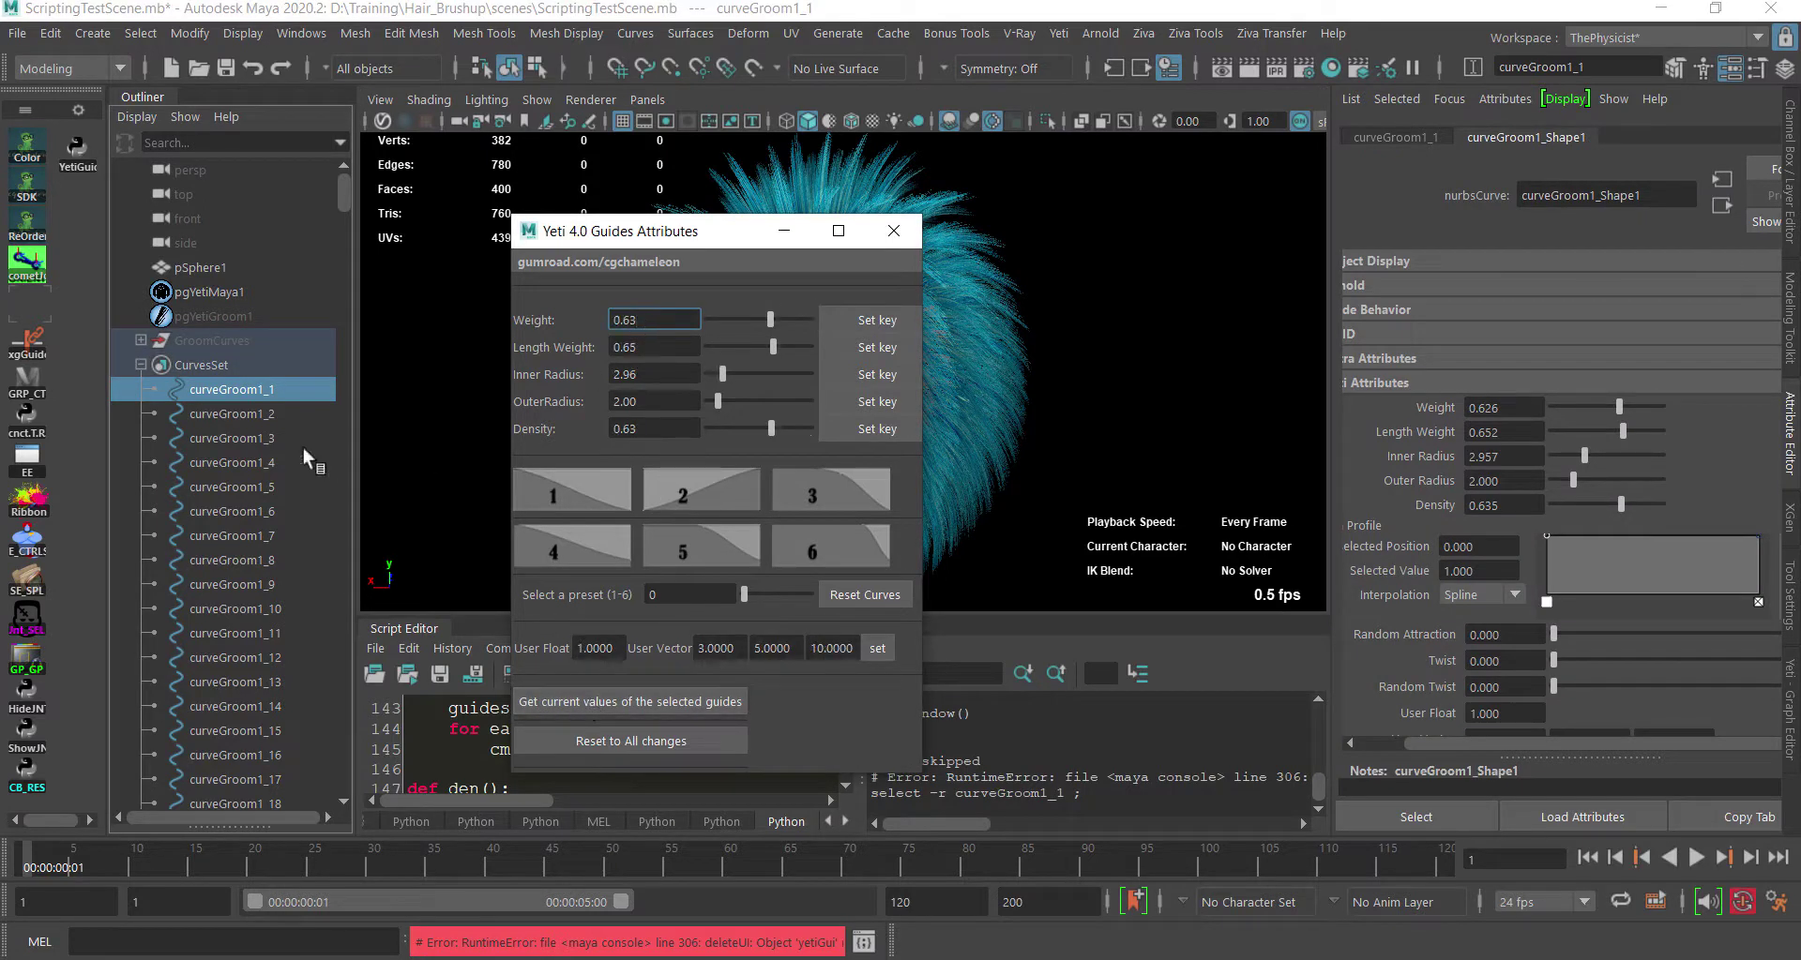
pyautogui.click(230, 413)
pyautogui.click(593, 705)
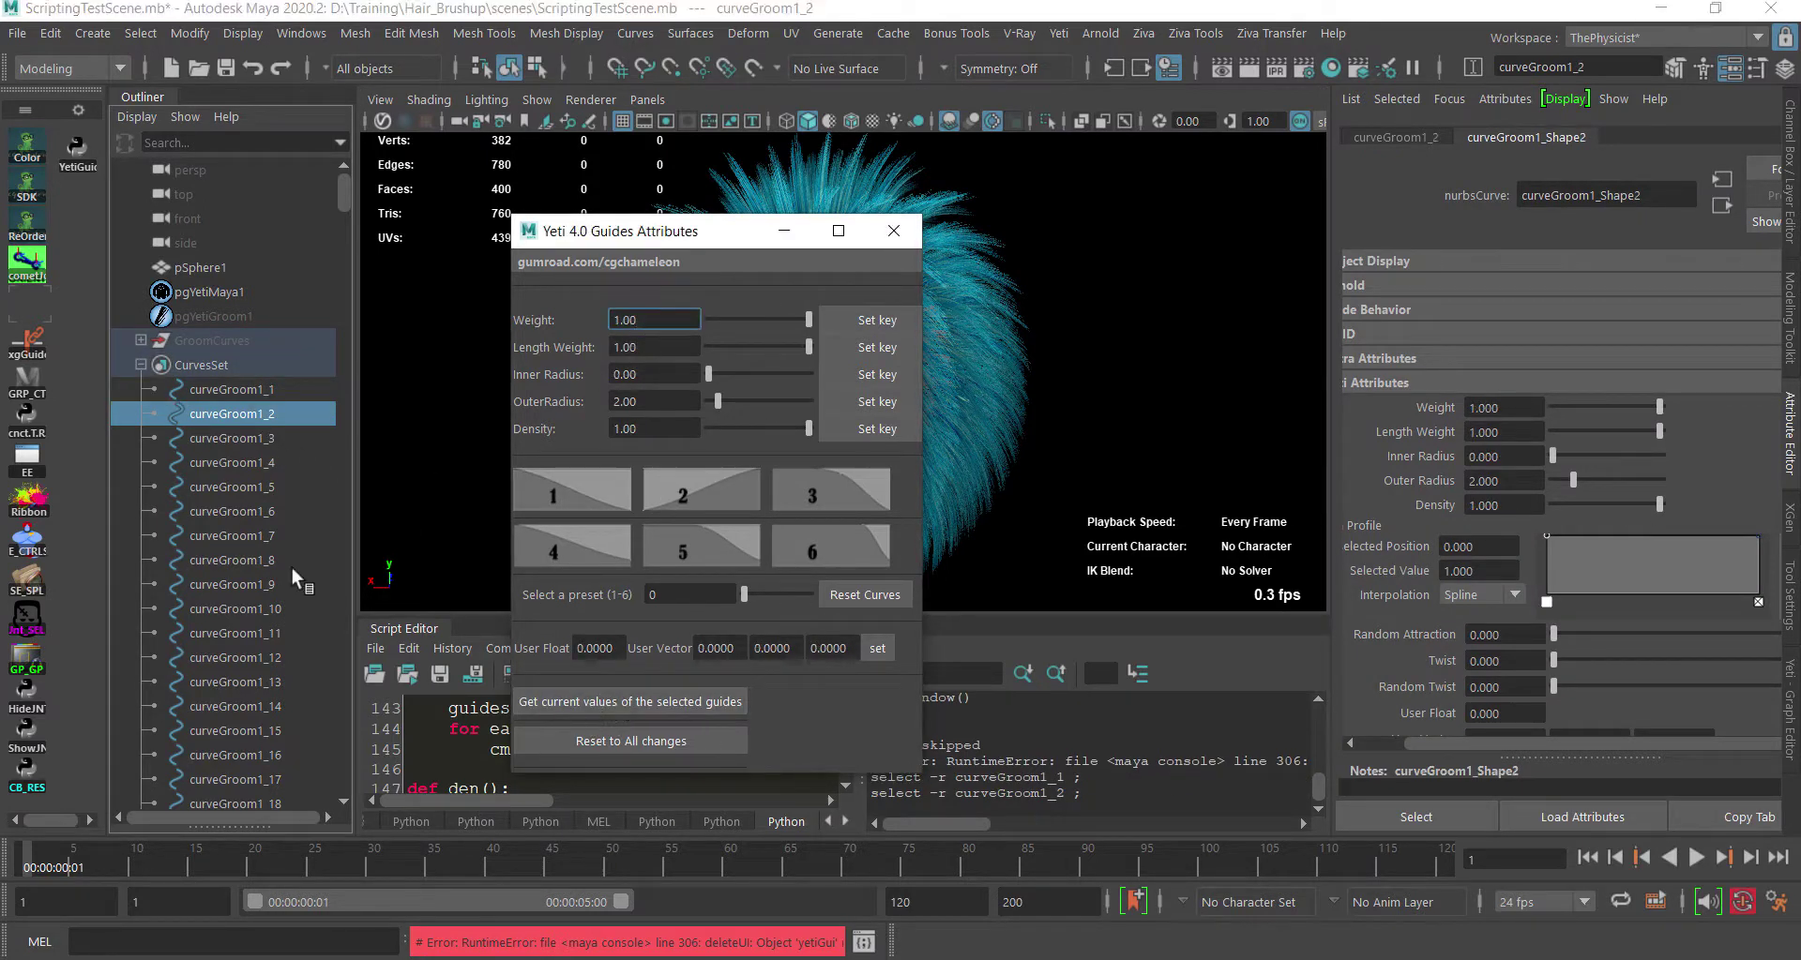
pyautogui.click(225, 535)
pyautogui.click(621, 700)
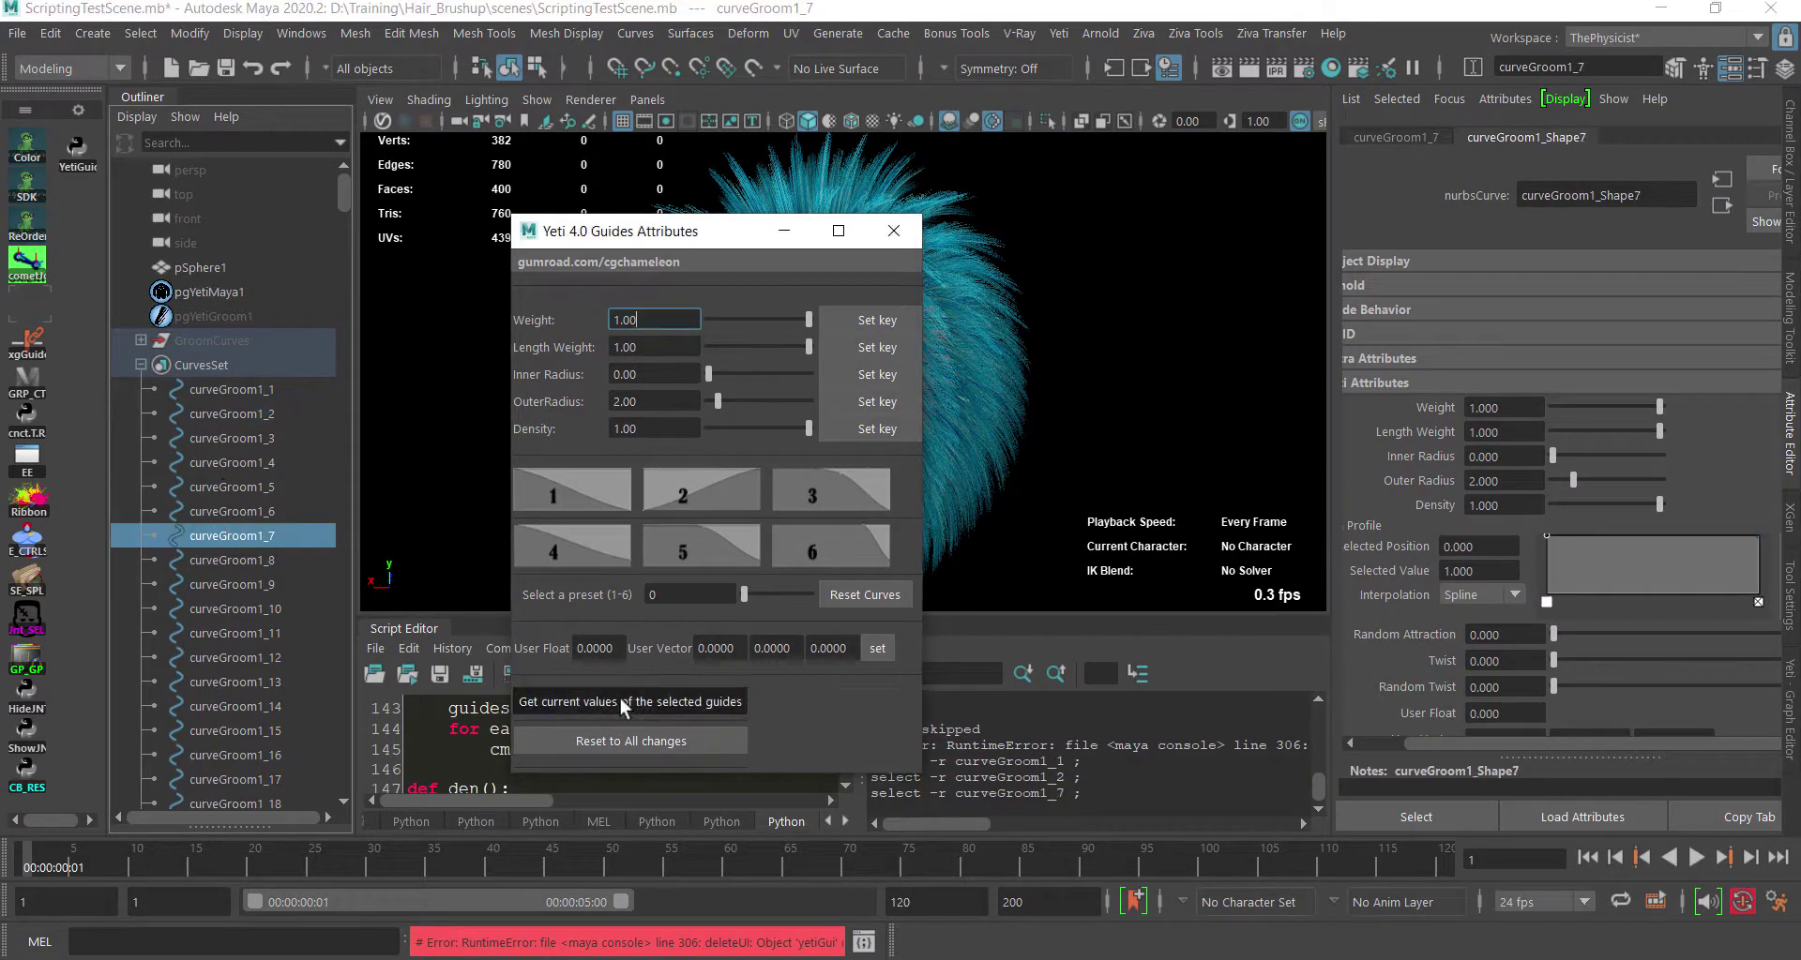
pyautogui.click(256, 397)
pyautogui.scroll(-5, 267, 469)
pyautogui.scroll(-15, 276, 582)
pyautogui.scroll(-5, 309, 535)
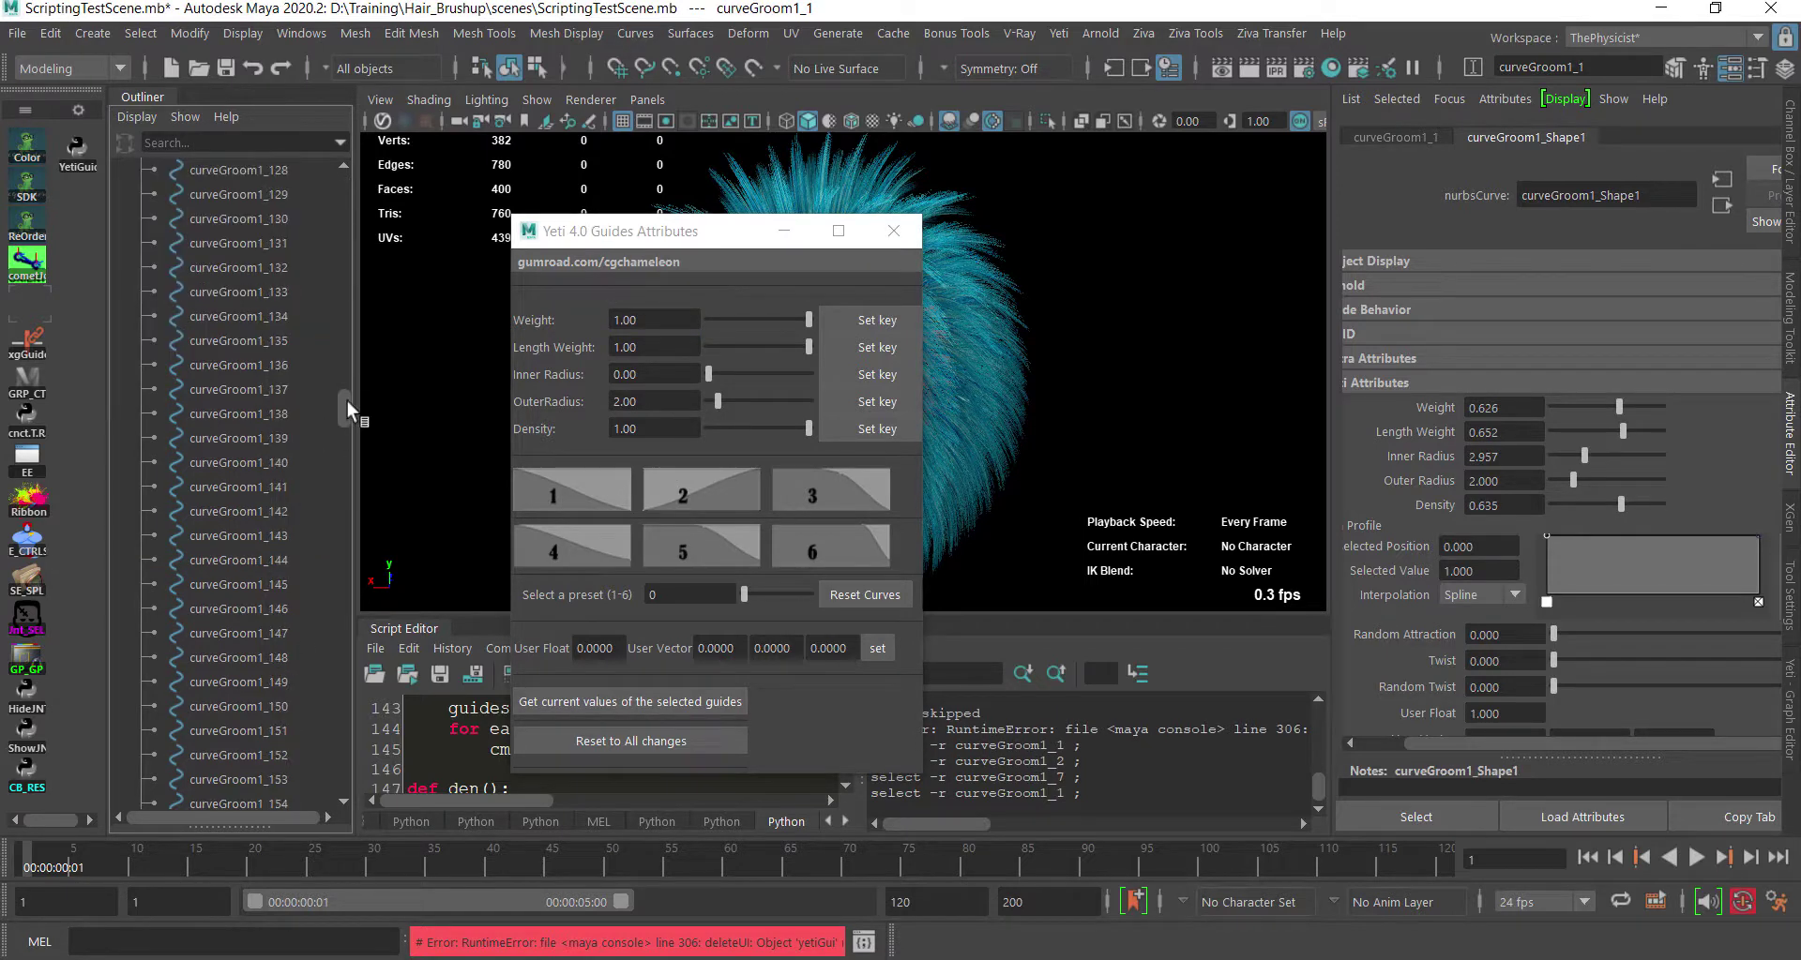
pyautogui.moveTo(347, 401)
pyautogui.mouseDown()
pyautogui.moveTo(351, 775)
pyautogui.moveTo(384, 509)
pyautogui.moveTo(365, 169)
pyautogui.mouseUp()
# Select all guides curveGroom1_1 to curveGroom1_382 and hide the Script Editor.
pyautogui.keyDown('shift'); pyautogui.click(278, 732); pyautogui.keyUp('shift')
pyautogui.moveTo(632, 240)
pyautogui.mouseDown()
pyautogui.moveTo(1159, 242)
pyautogui.moveTo(452, 229)
pyautogui.mouseUp()
pyautogui.keyDown('alt'); pyautogui.moveTo(928, 433); pyautogui.dragTo(1054, 462); pyautogui.keyUp('alt')
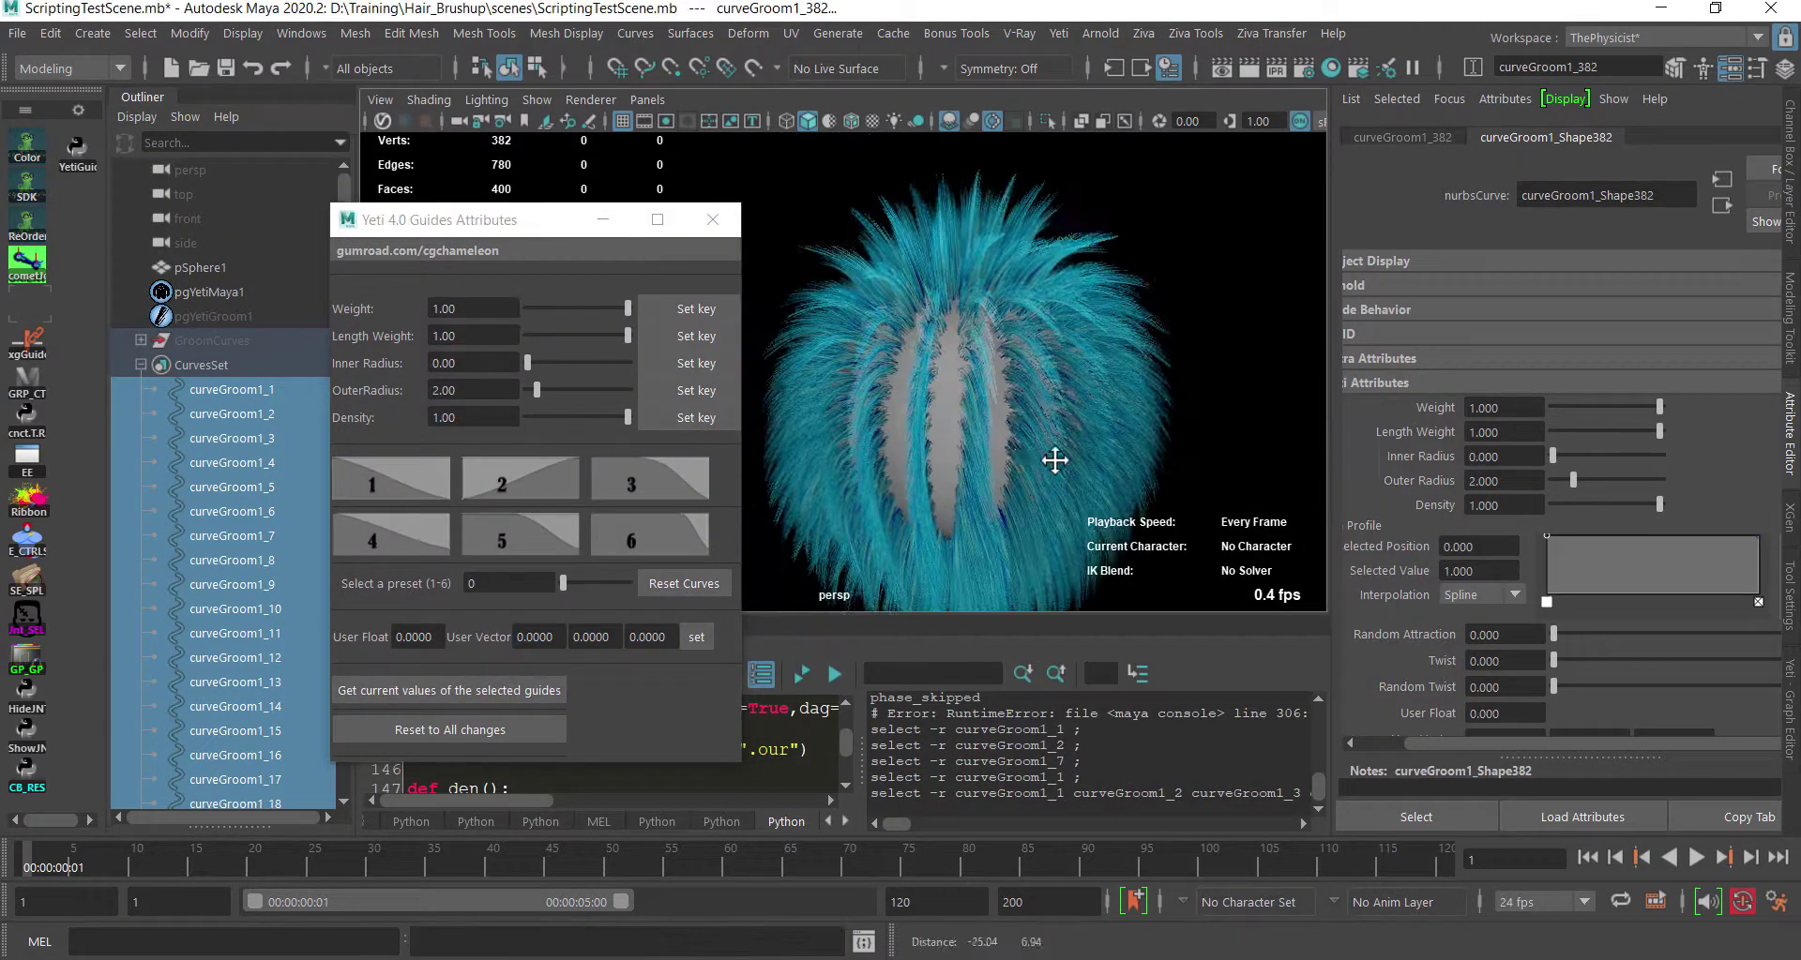
pyautogui.moveTo(518, 229); pyautogui.dragTo(729, 137)
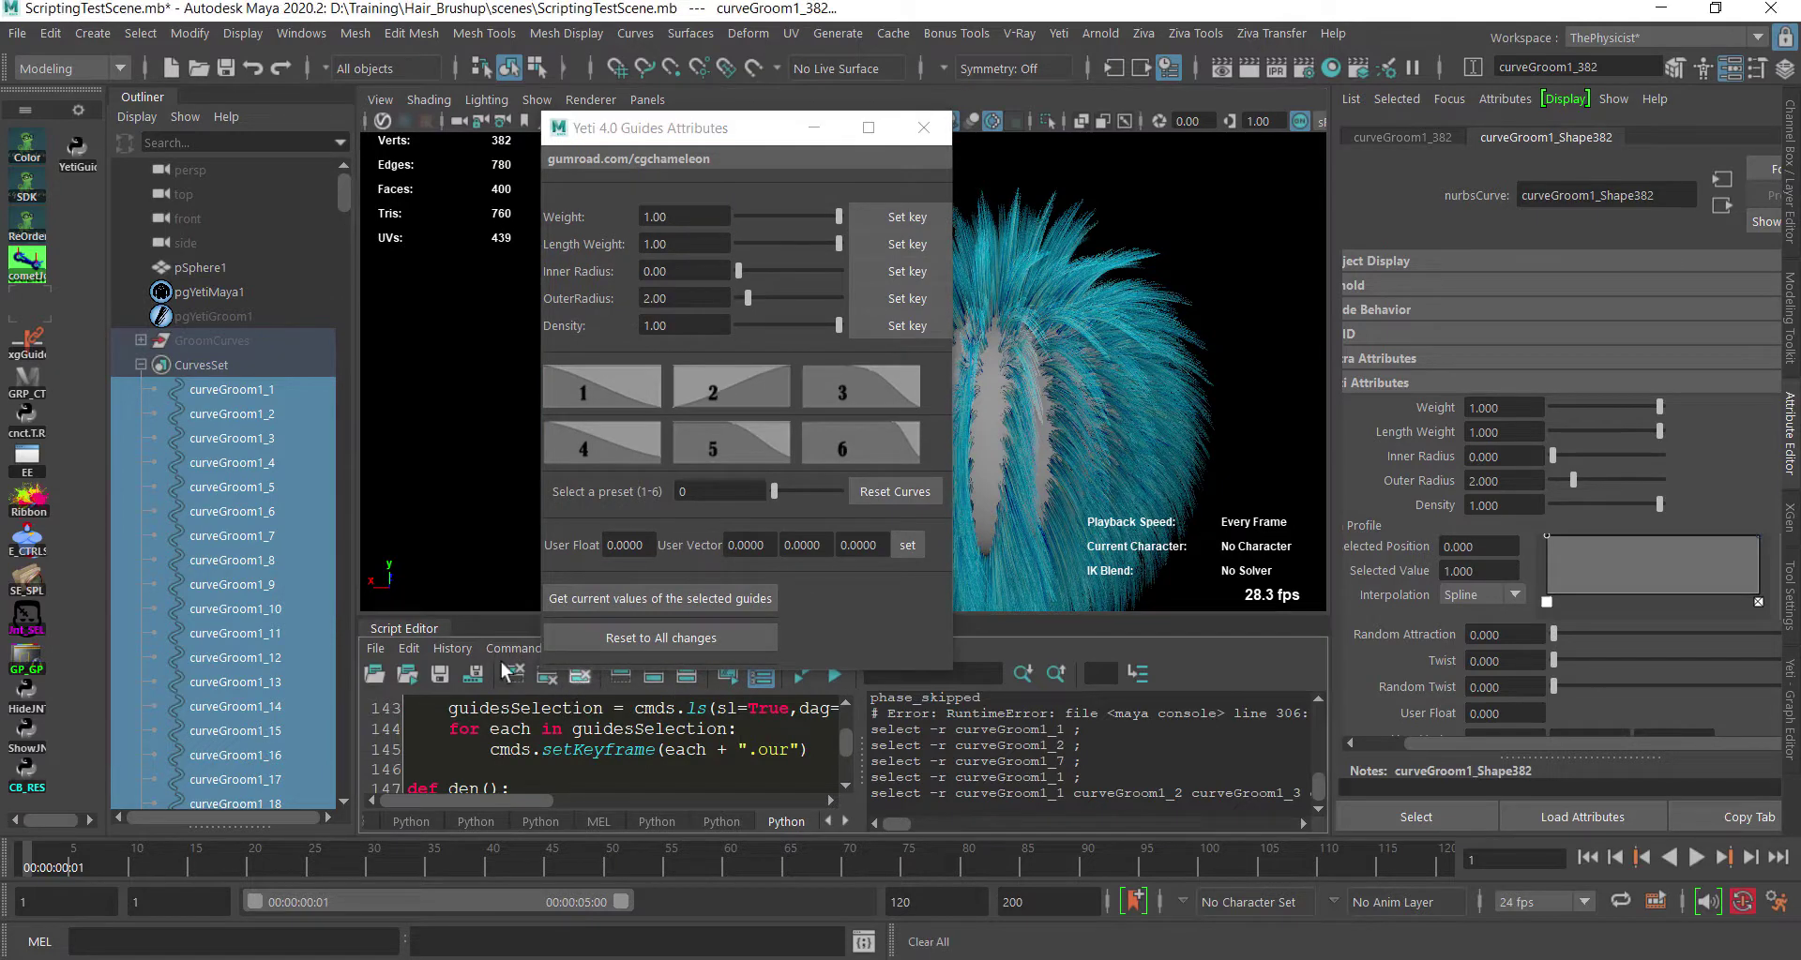
pyautogui.click(580, 674)
pyautogui.click(413, 628)
pyautogui.moveTo(714, 128); pyautogui.dragTo(472, 191)
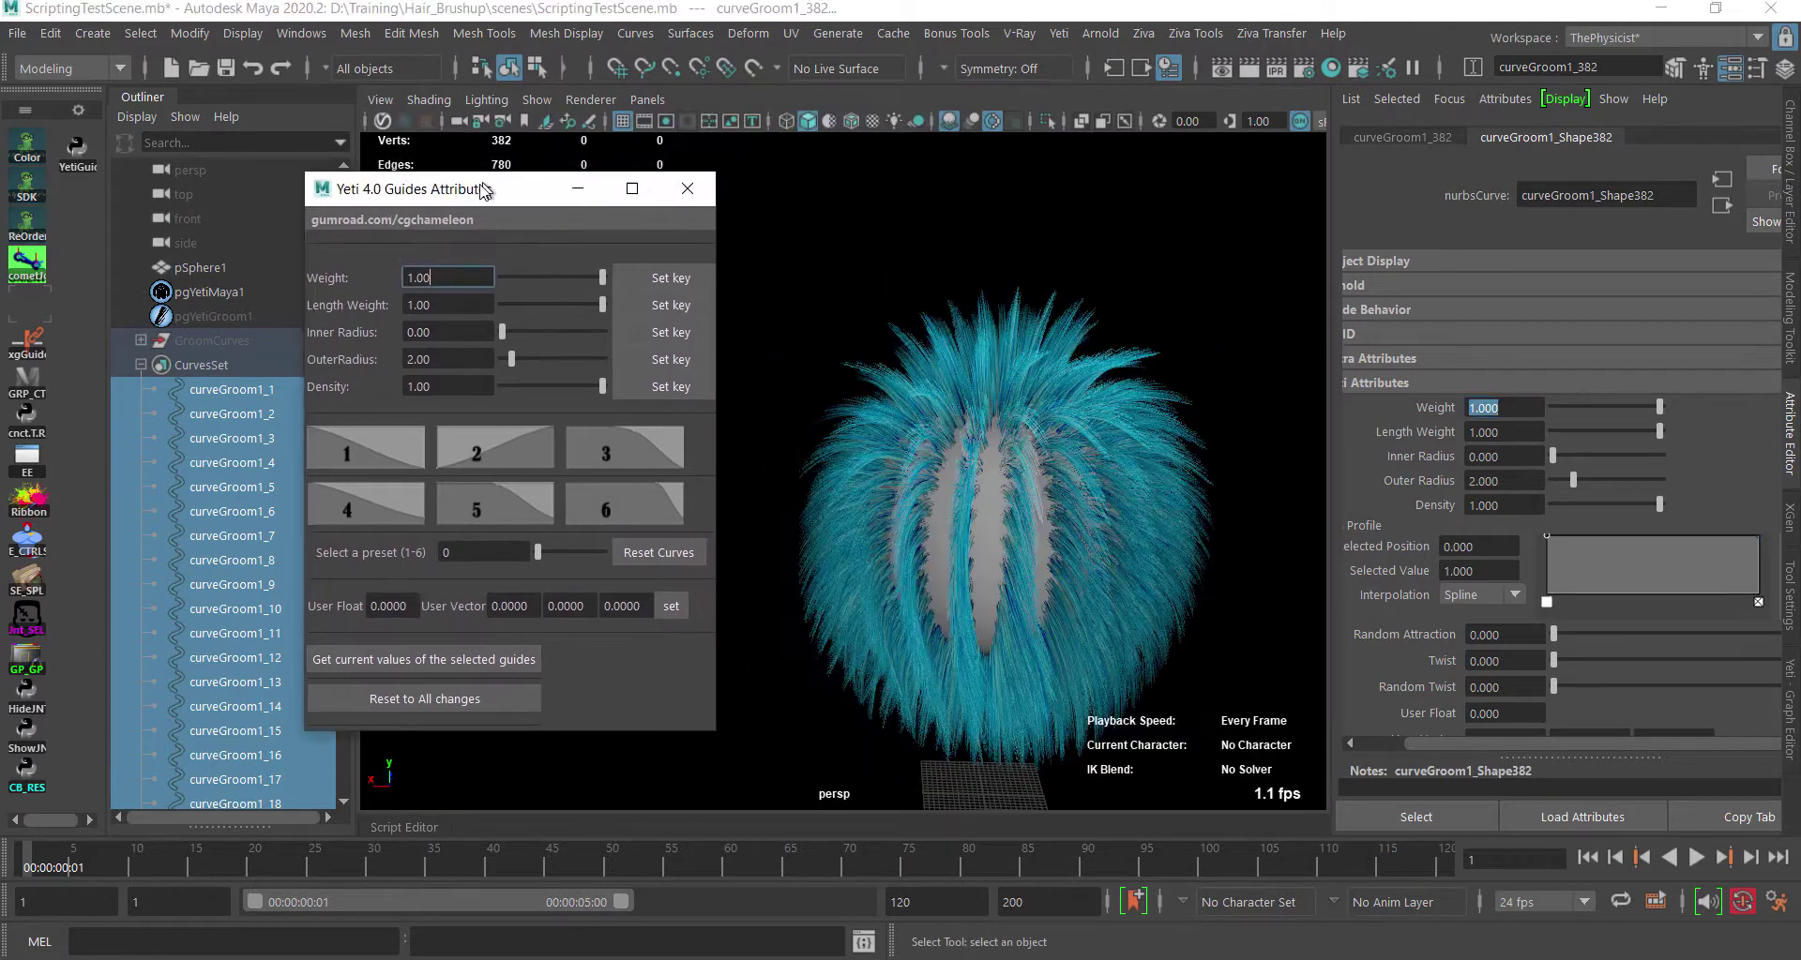
# Adjust the guides' Weight and set Inner Radius to 2.
pyautogui.moveTo(598, 283)
pyautogui.mouseDown()
pyautogui.moveTo(572, 279)
pyautogui.moveTo(590, 279)
pyautogui.mouseUp()
pyautogui.moveTo(495, 334); pyautogui.dragTo(505, 329)
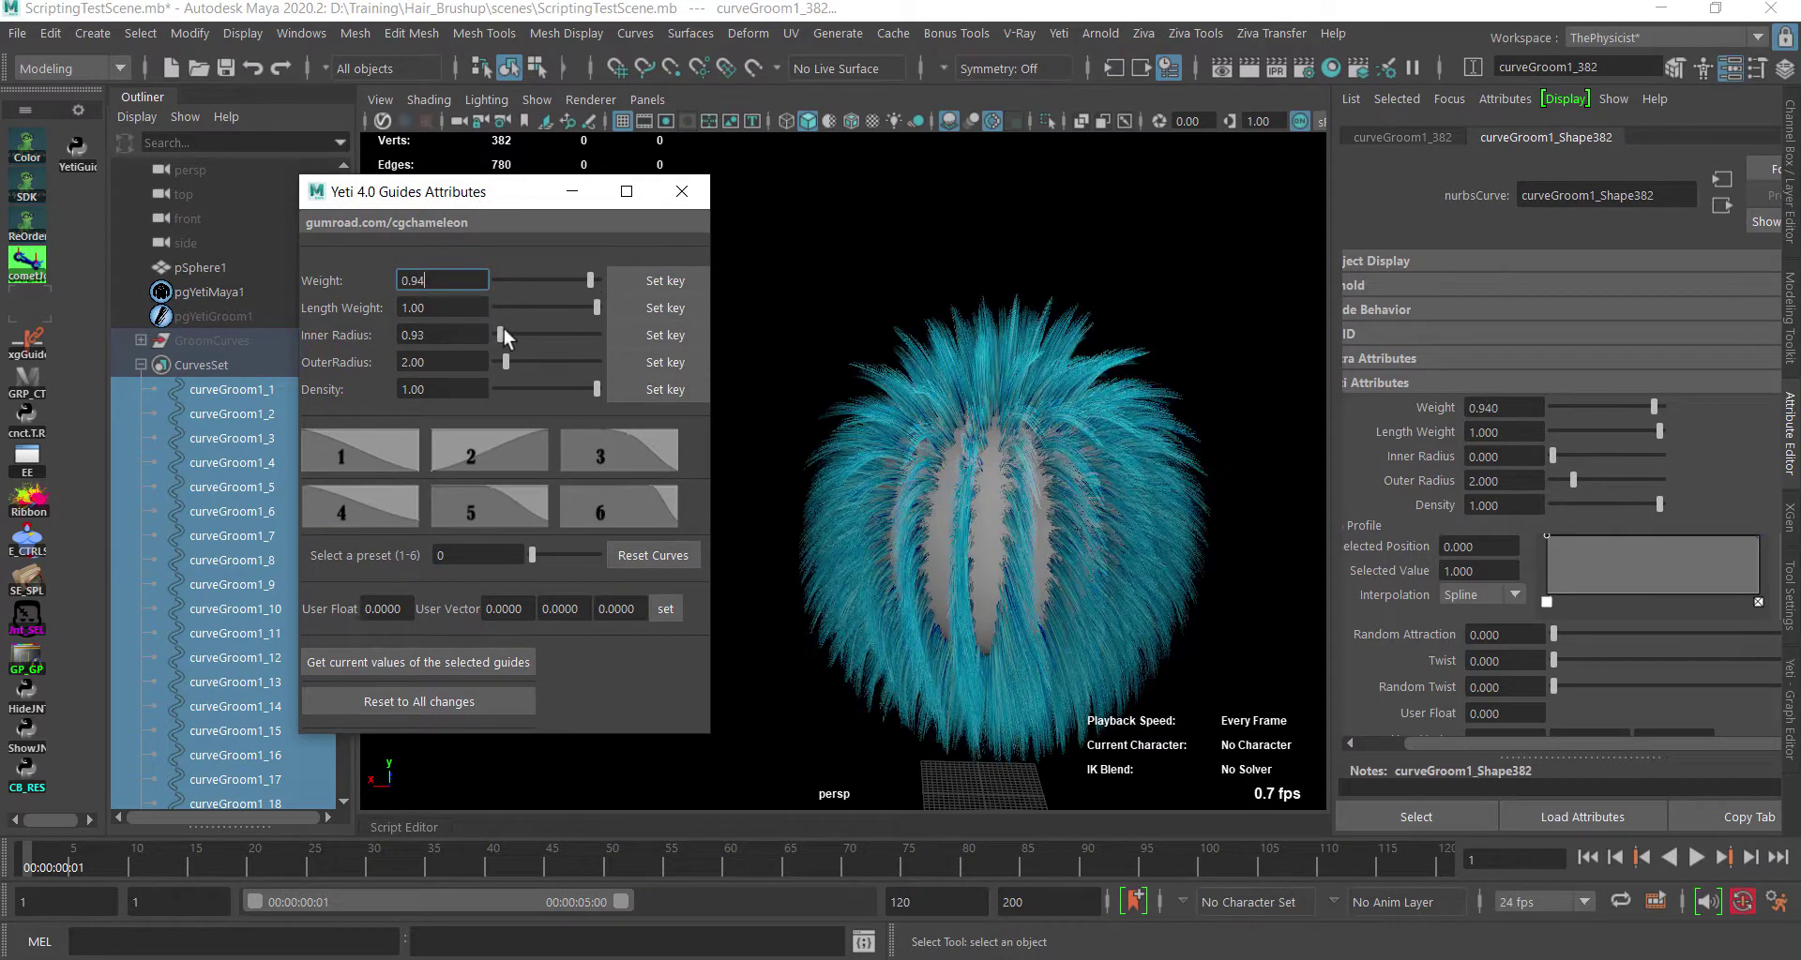
pyautogui.doubleClick(441, 335)
pyautogui.write('2')
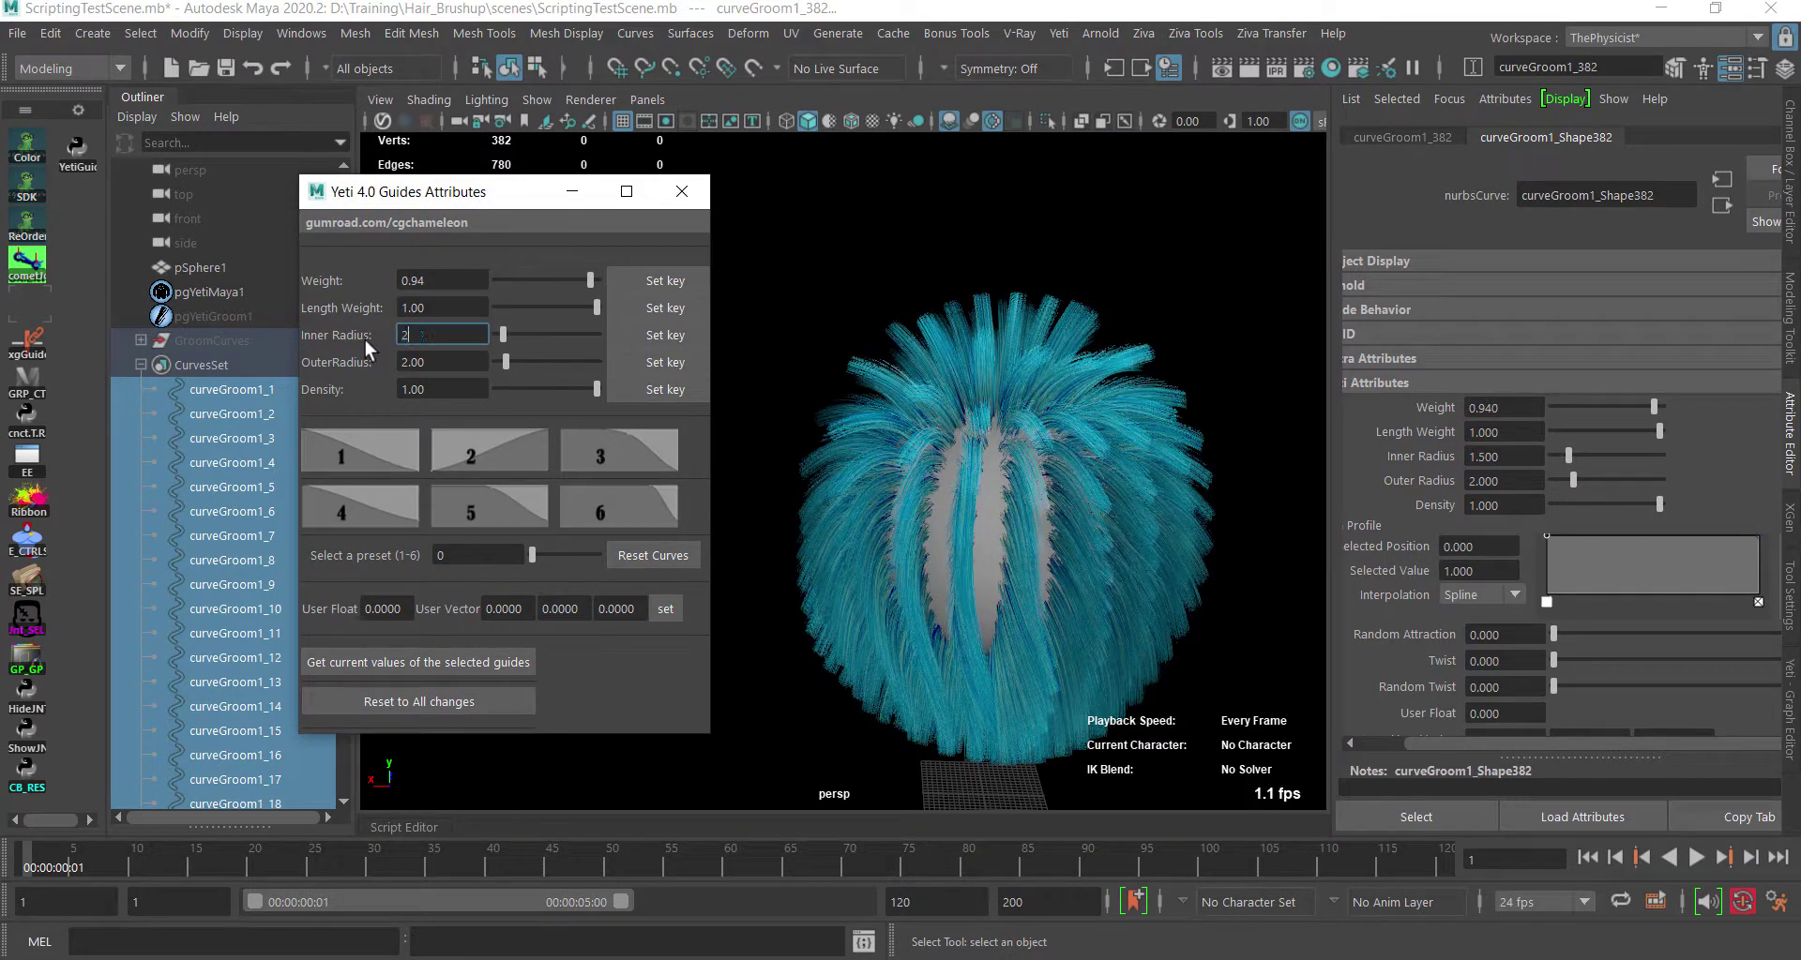
pyautogui.press('Return')
# Slide the profile preset to 3 and readjust the guides' Weight.
pyautogui.keyDown('alt'); pyautogui.moveTo(1104, 473); pyautogui.dragTo(997, 462); pyautogui.keyUp('alt')
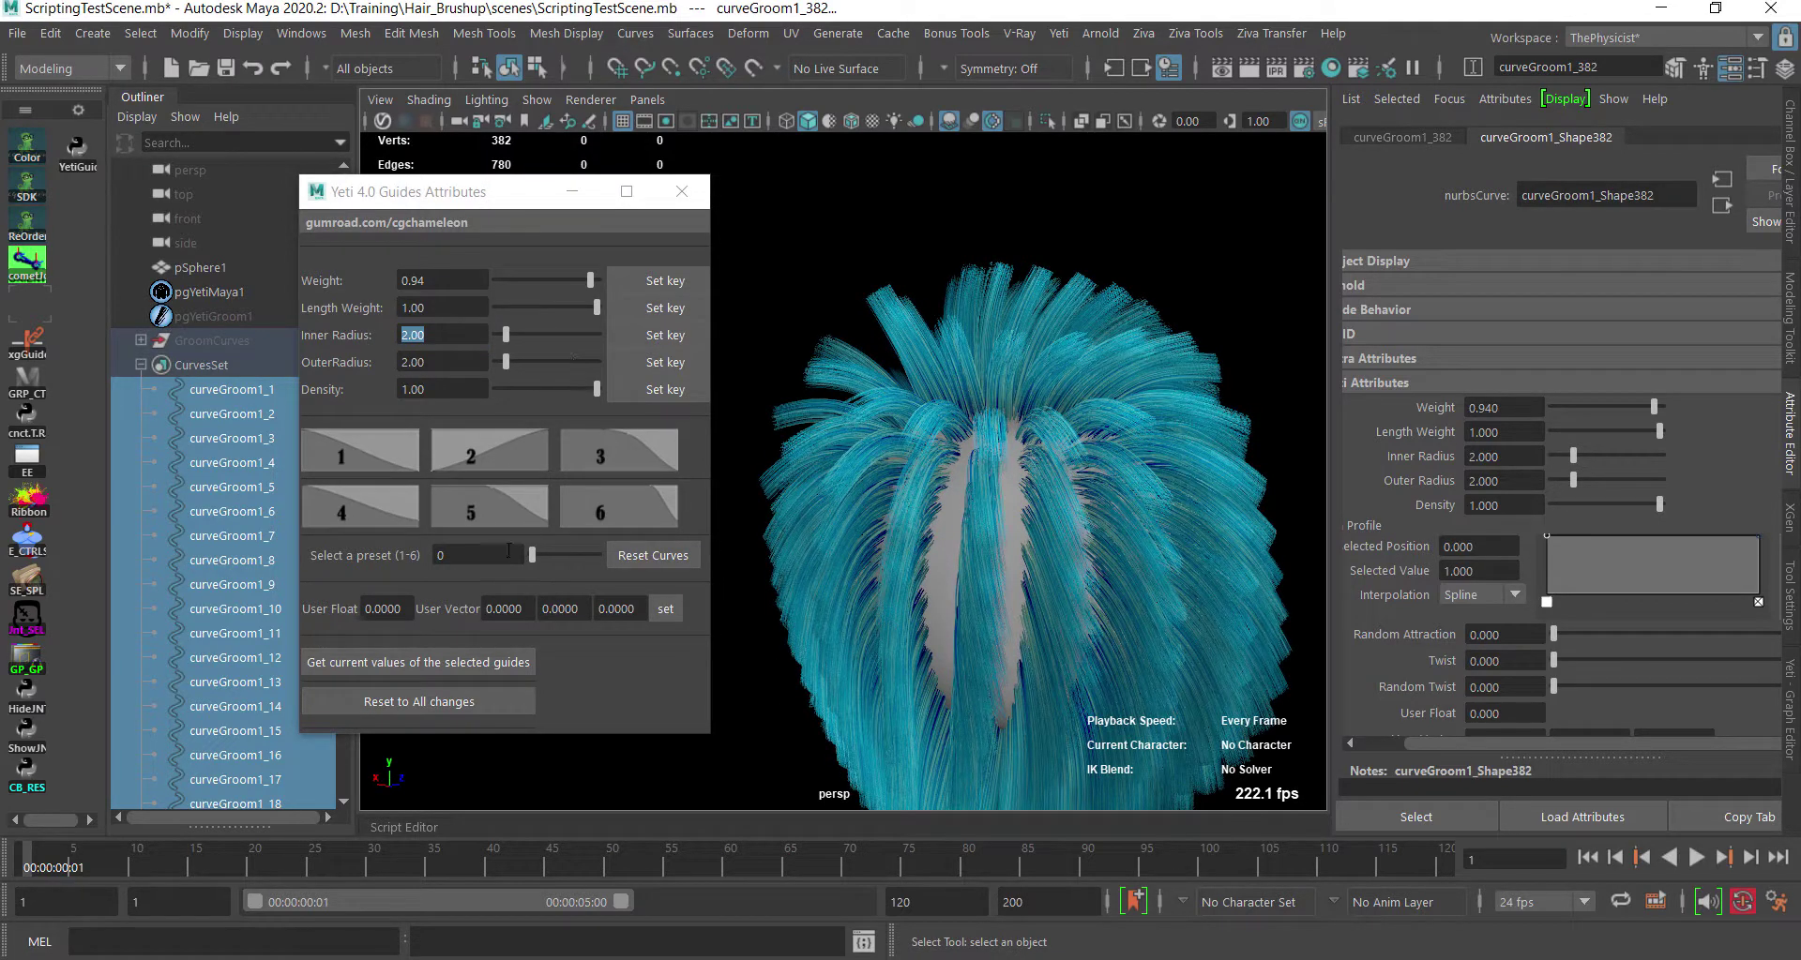
pyautogui.moveTo(534, 556); pyautogui.dragTo(544, 555)
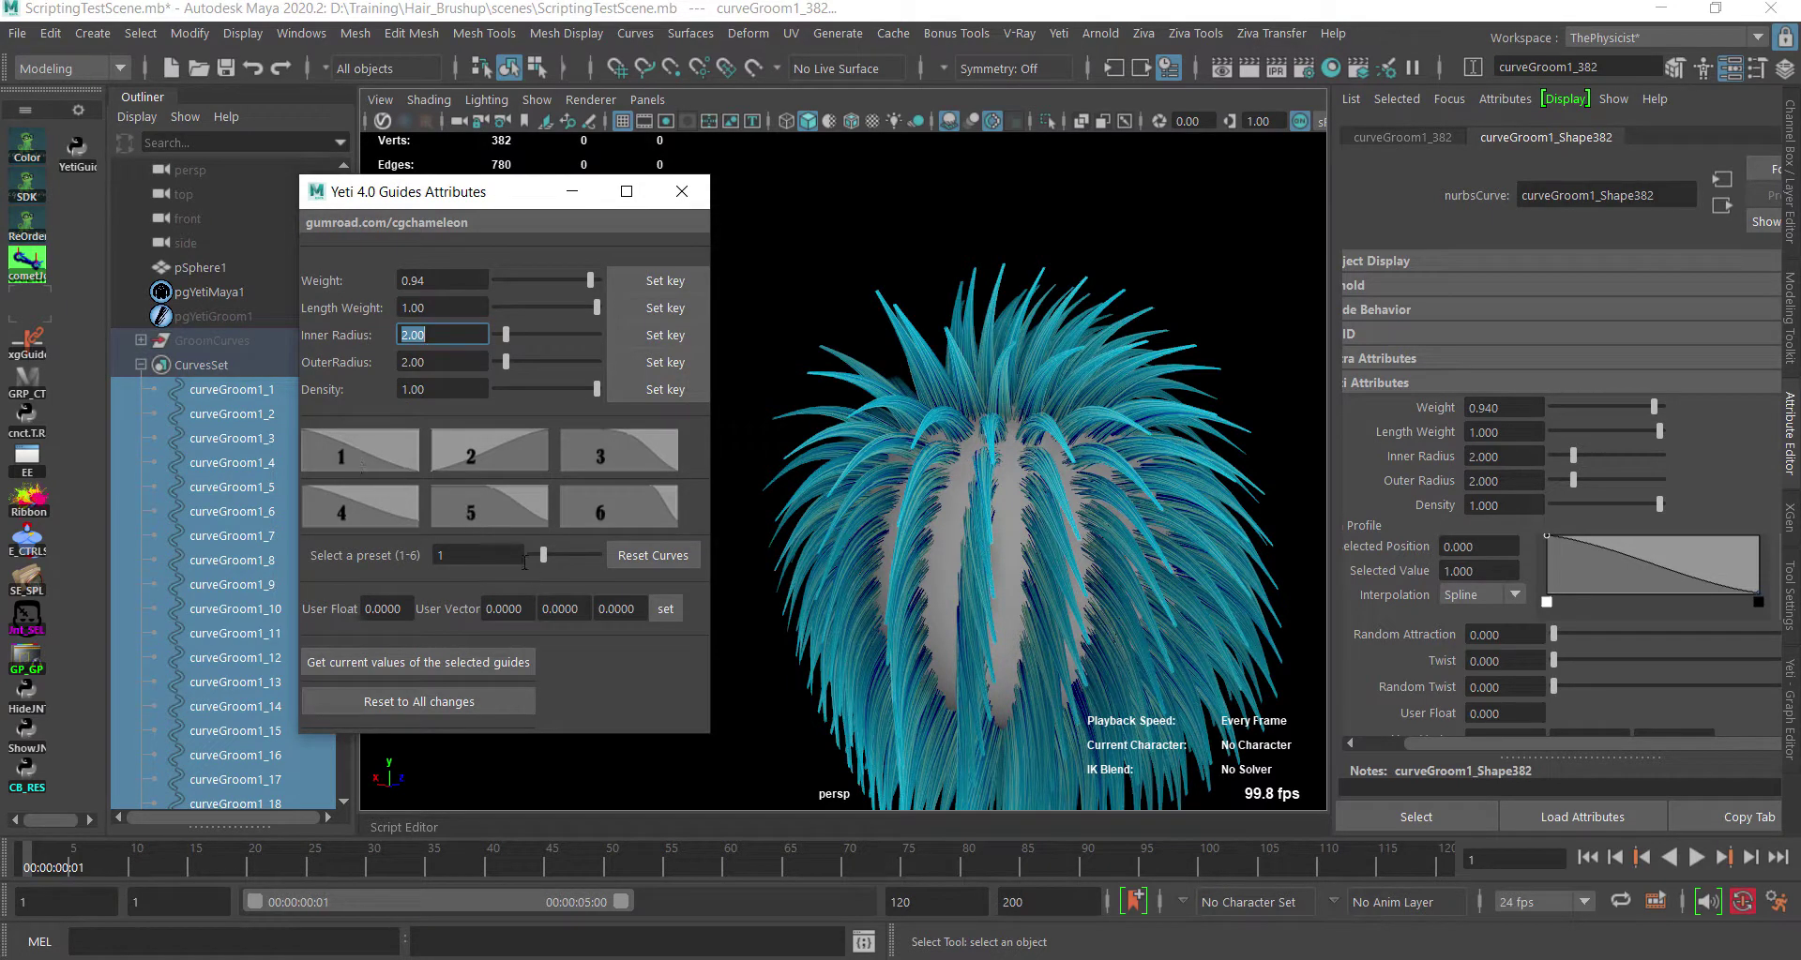
pyautogui.moveTo(541, 540); pyautogui.dragTo(553, 553)
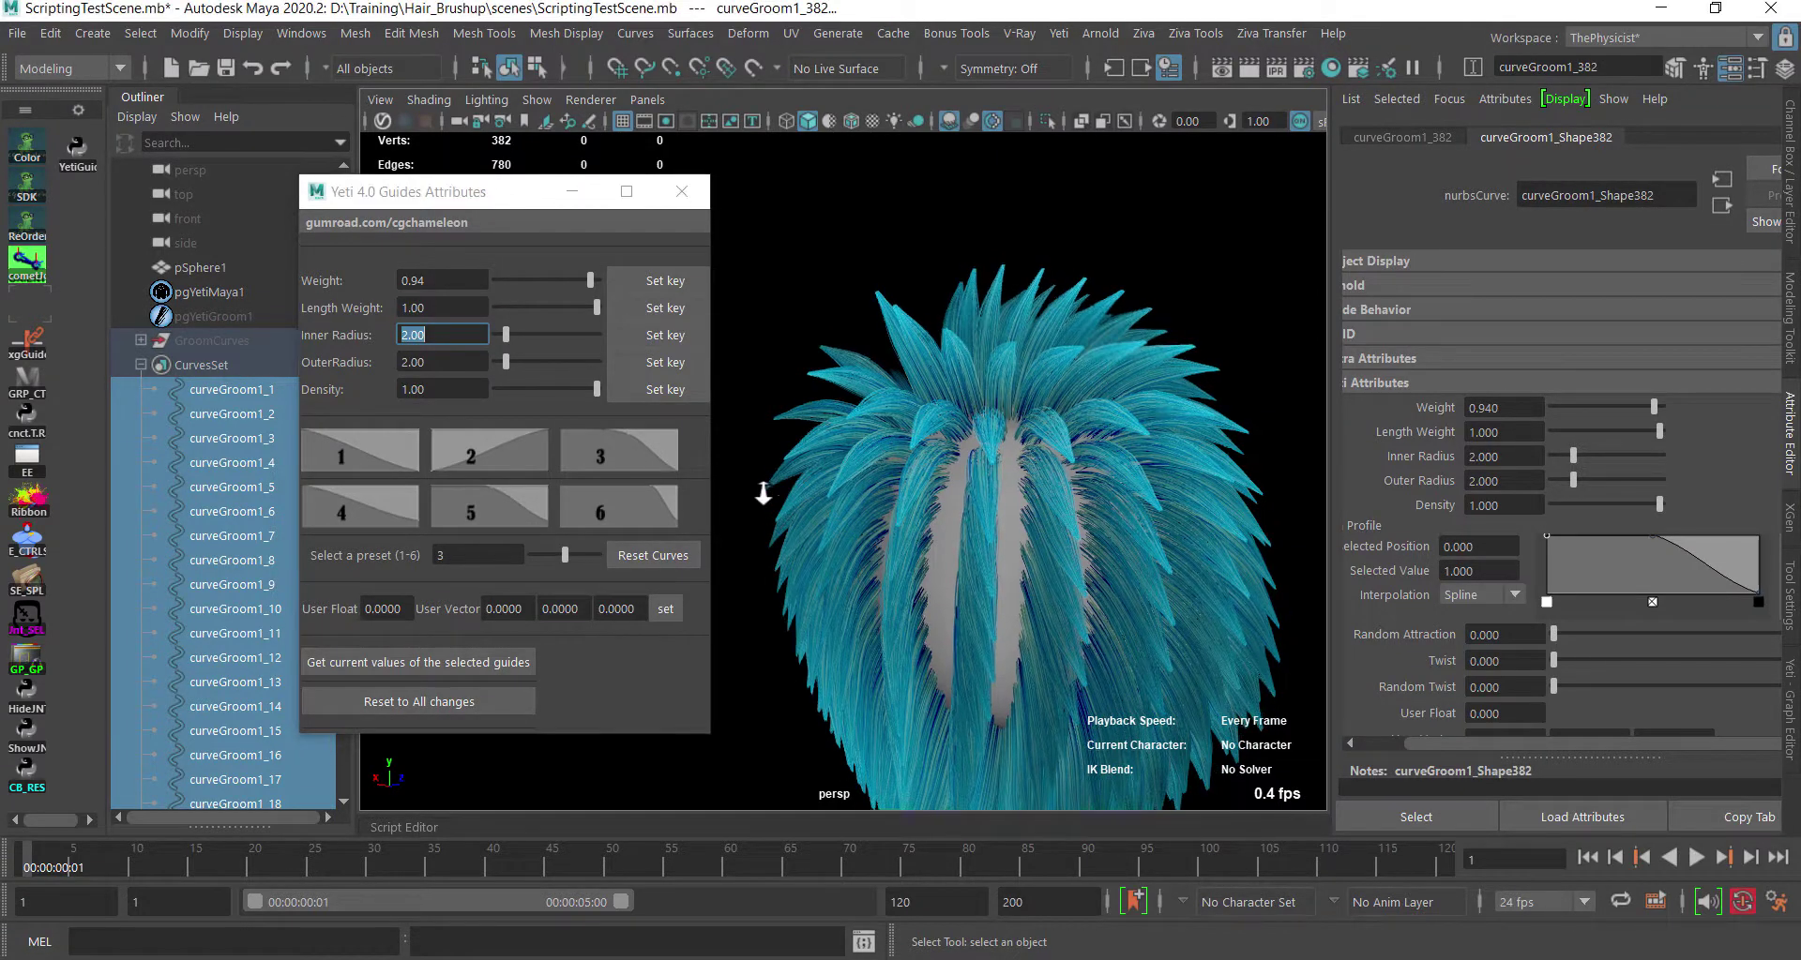
pyautogui.moveTo(590, 281)
pyautogui.mouseDown()
pyautogui.moveTo(525, 284)
pyautogui.moveTo(602, 284)
pyautogui.mouseUp()
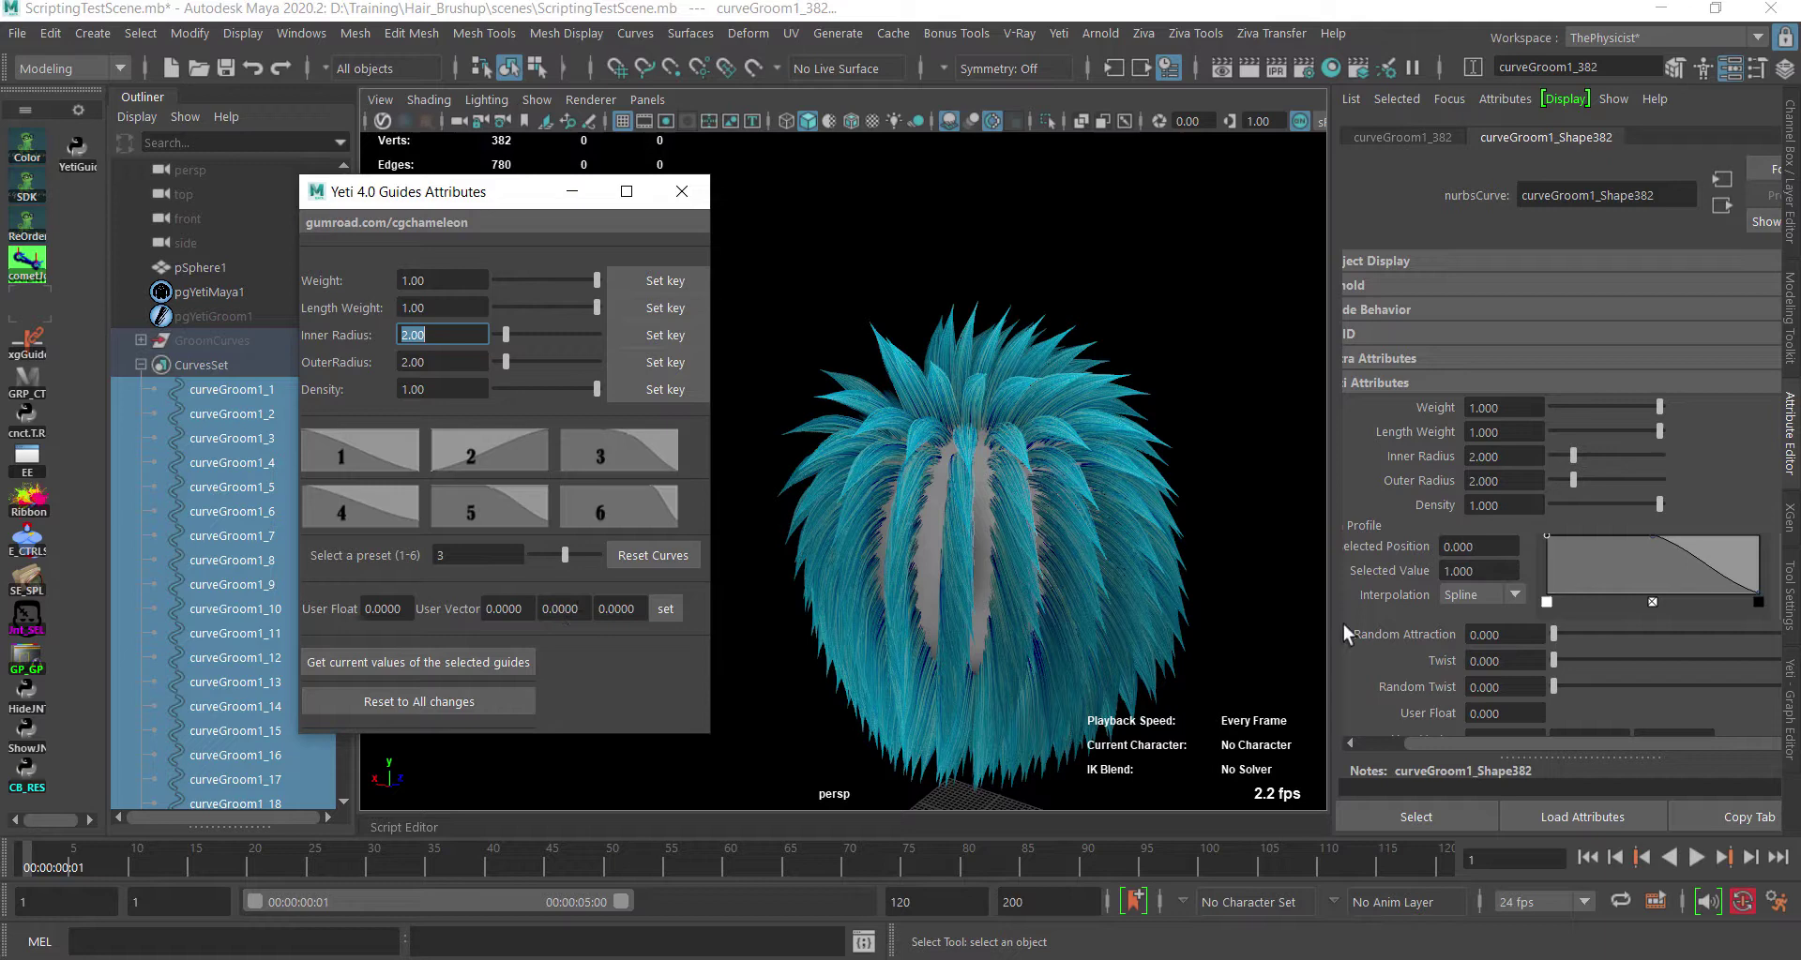
pyautogui.scroll(-1, 1349, 634)
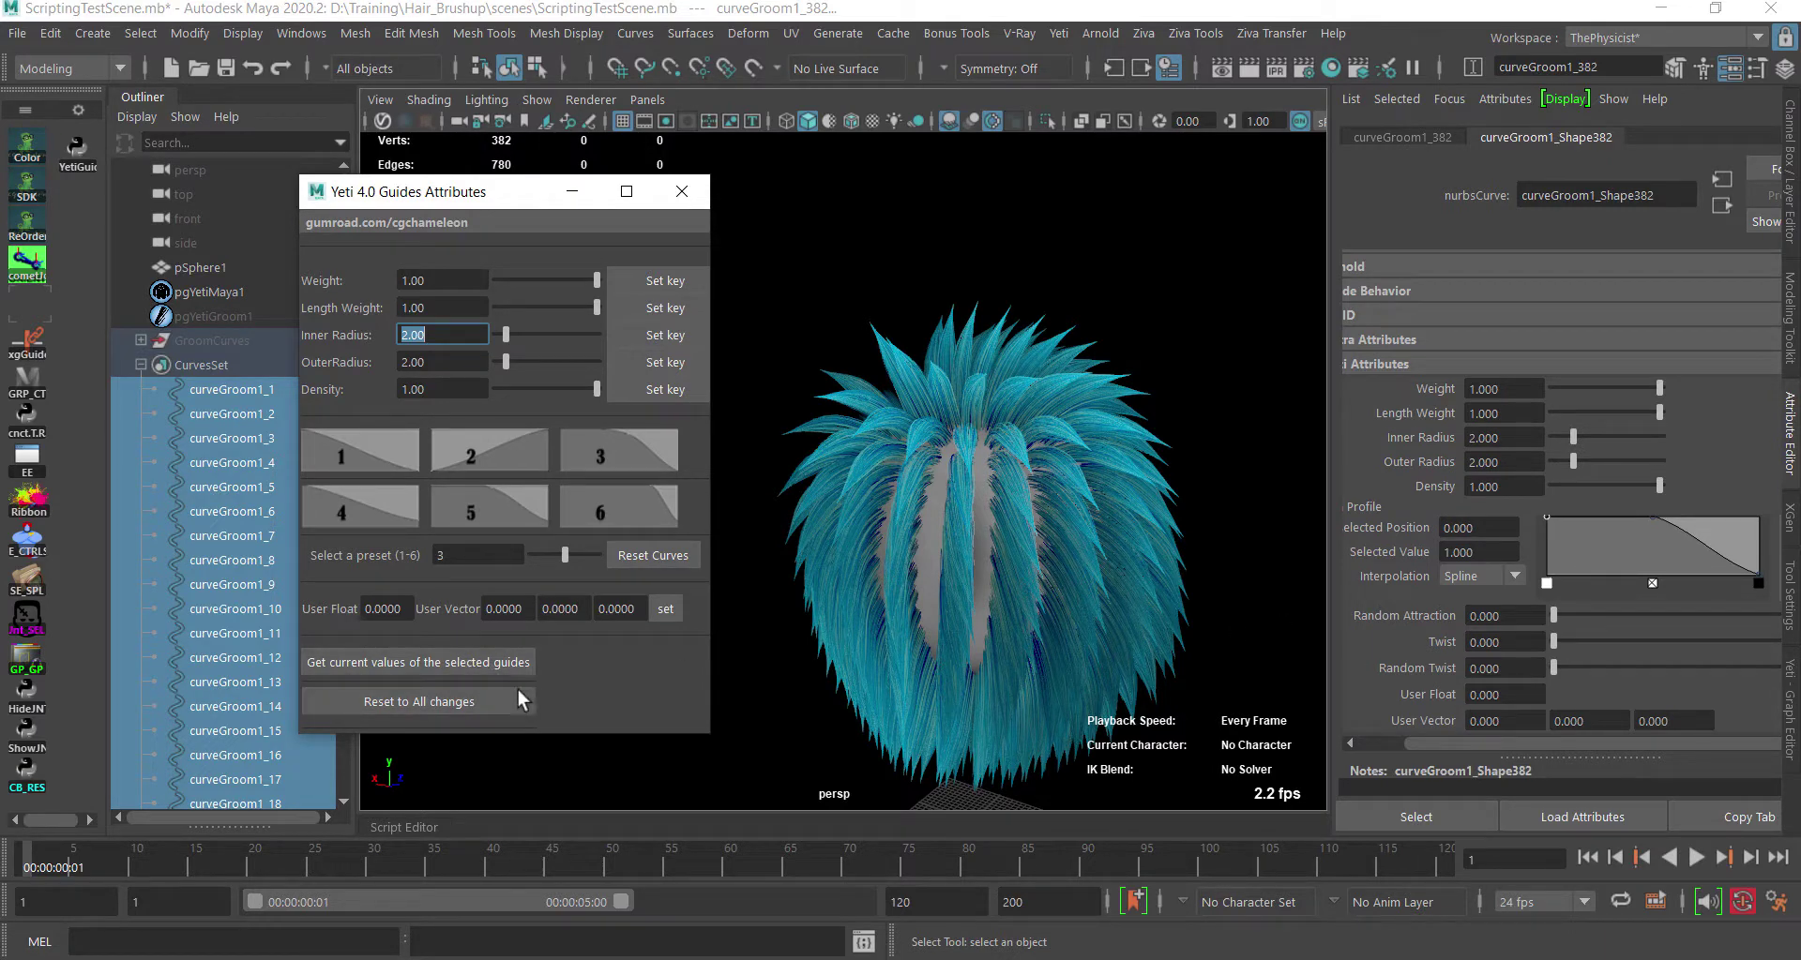
pyautogui.click(488, 705)
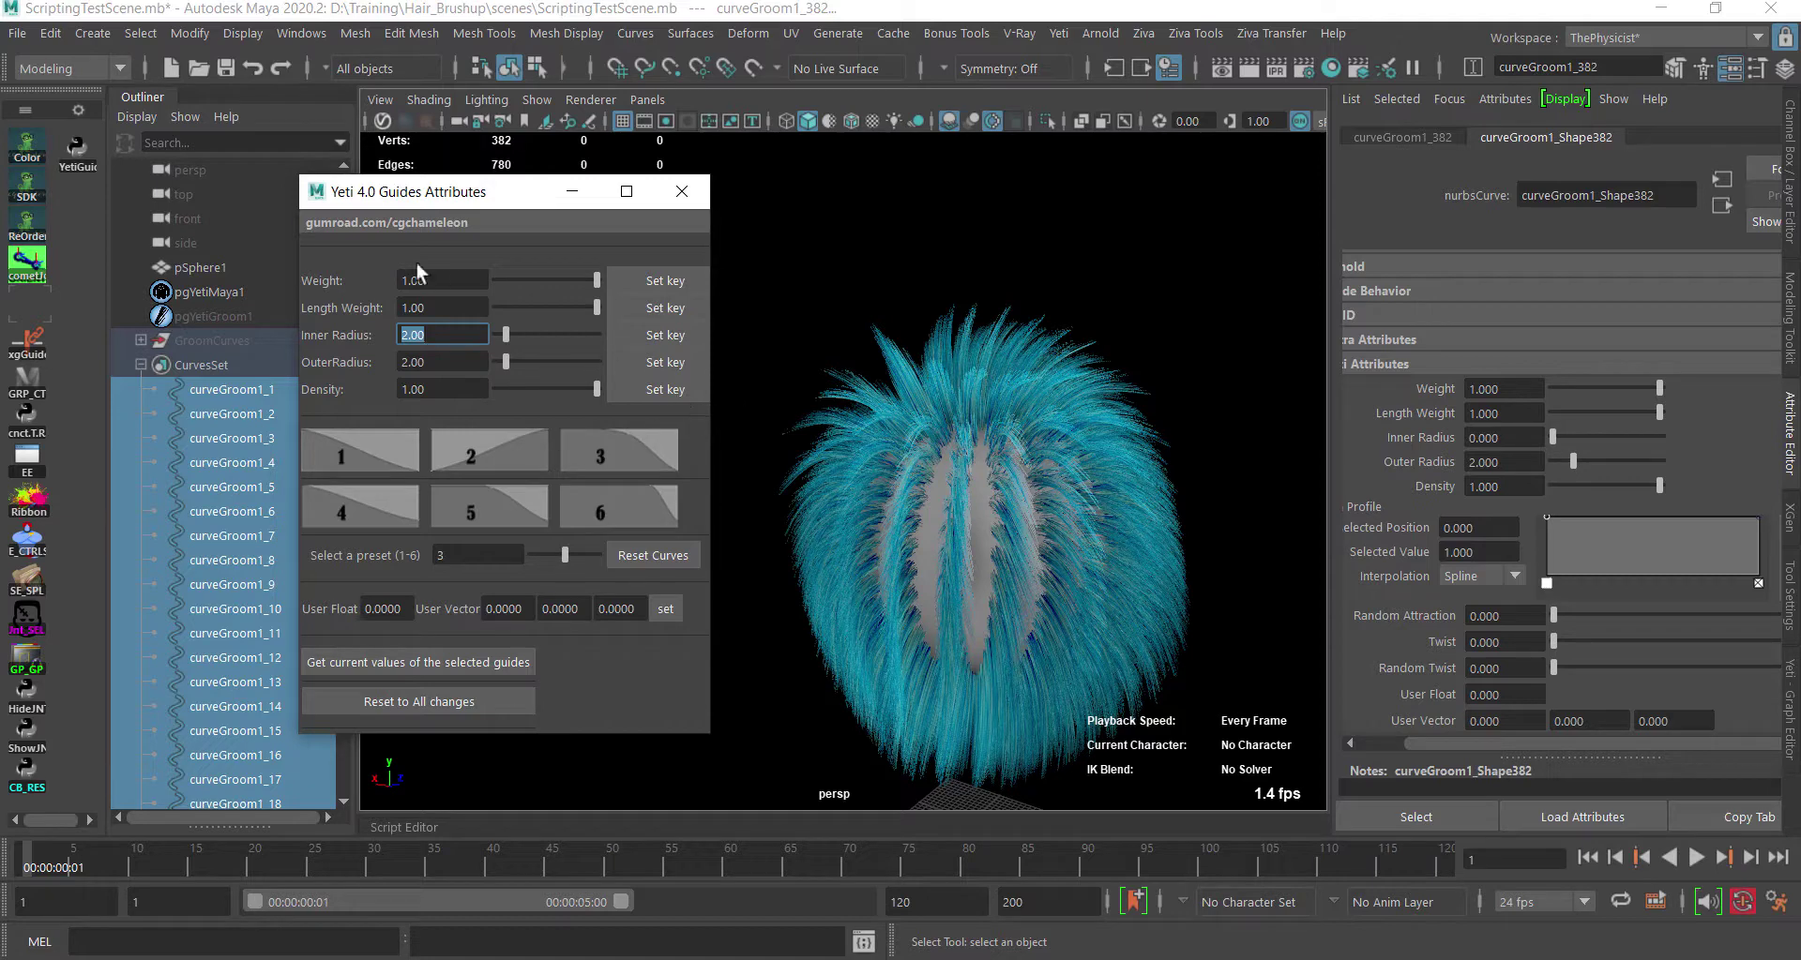
pyautogui.moveTo(473, 190); pyautogui.dragTo(534, 195)
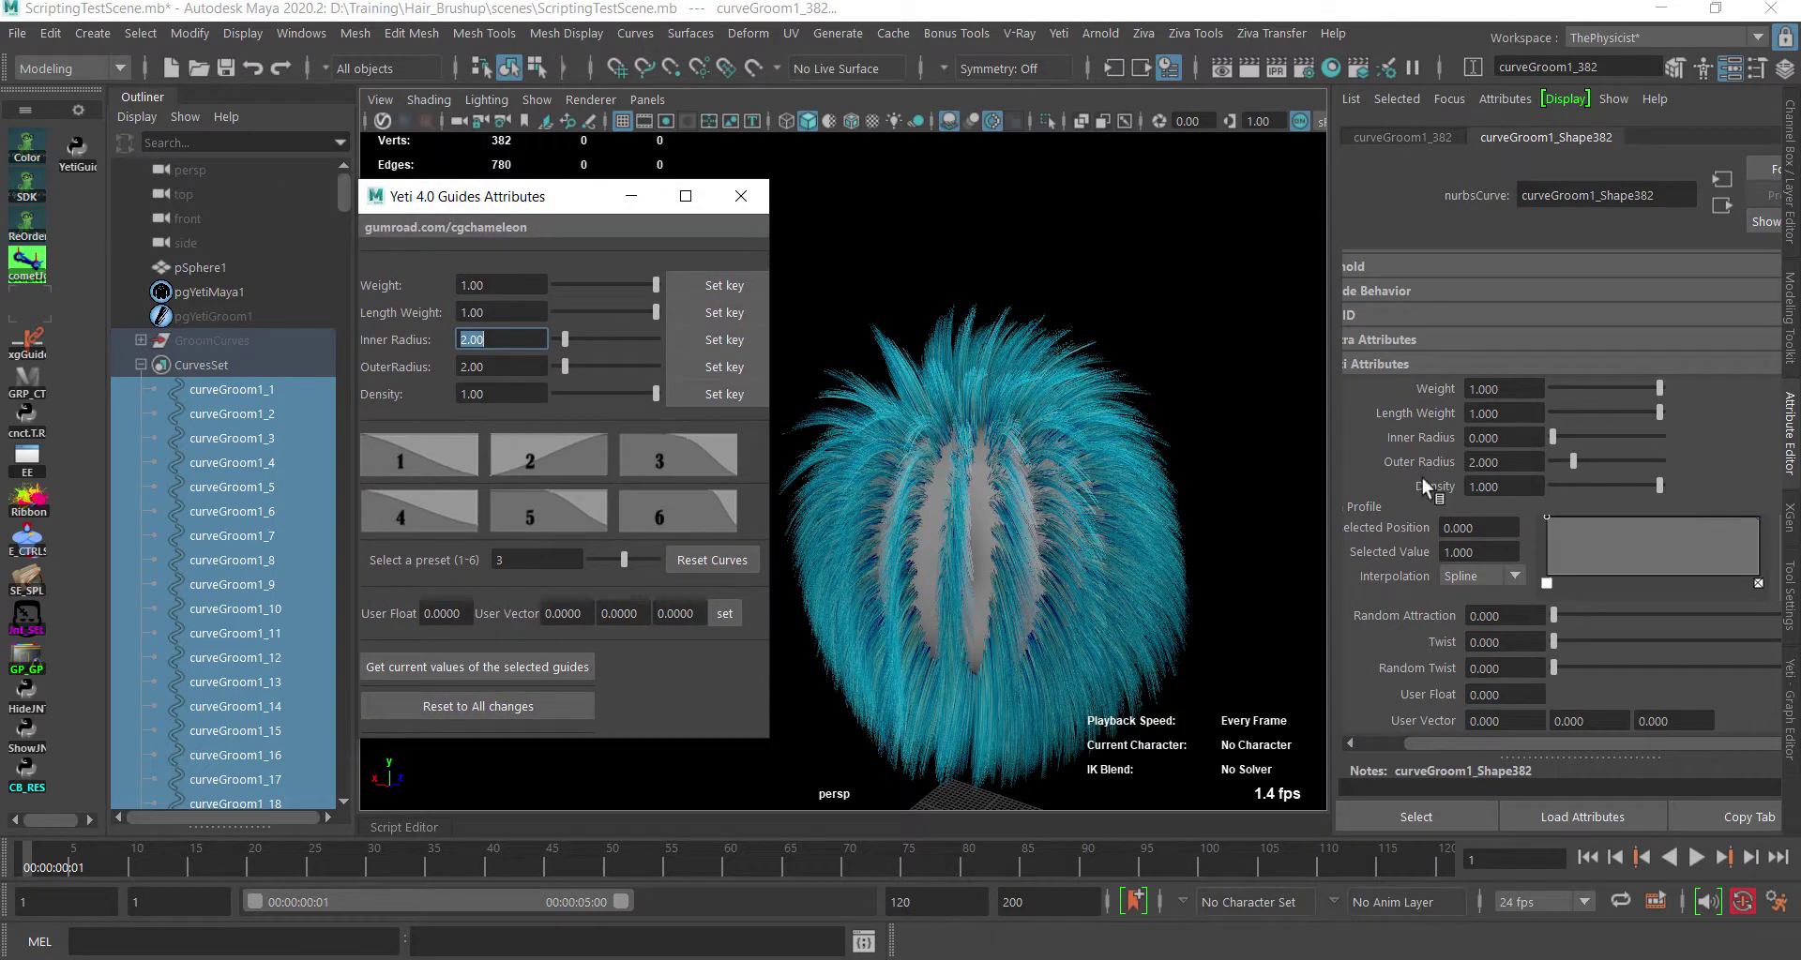
pyautogui.click(435, 664)
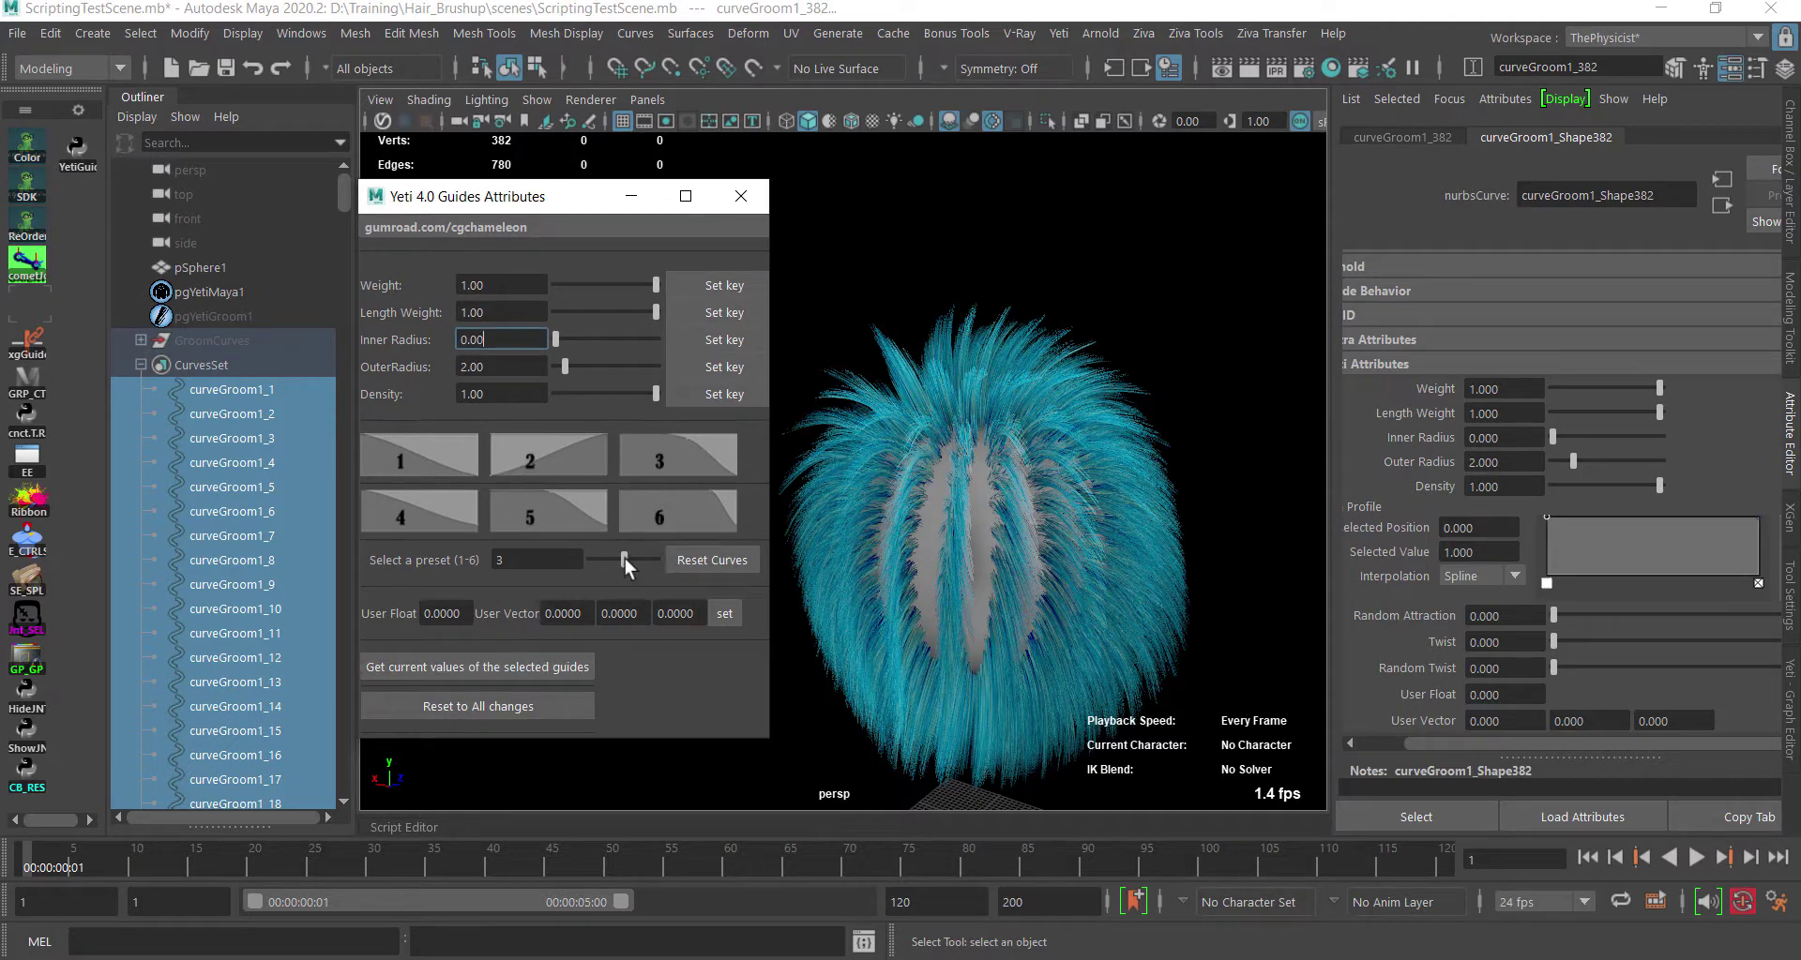
pyautogui.write('2')
pyautogui.click(518, 368)
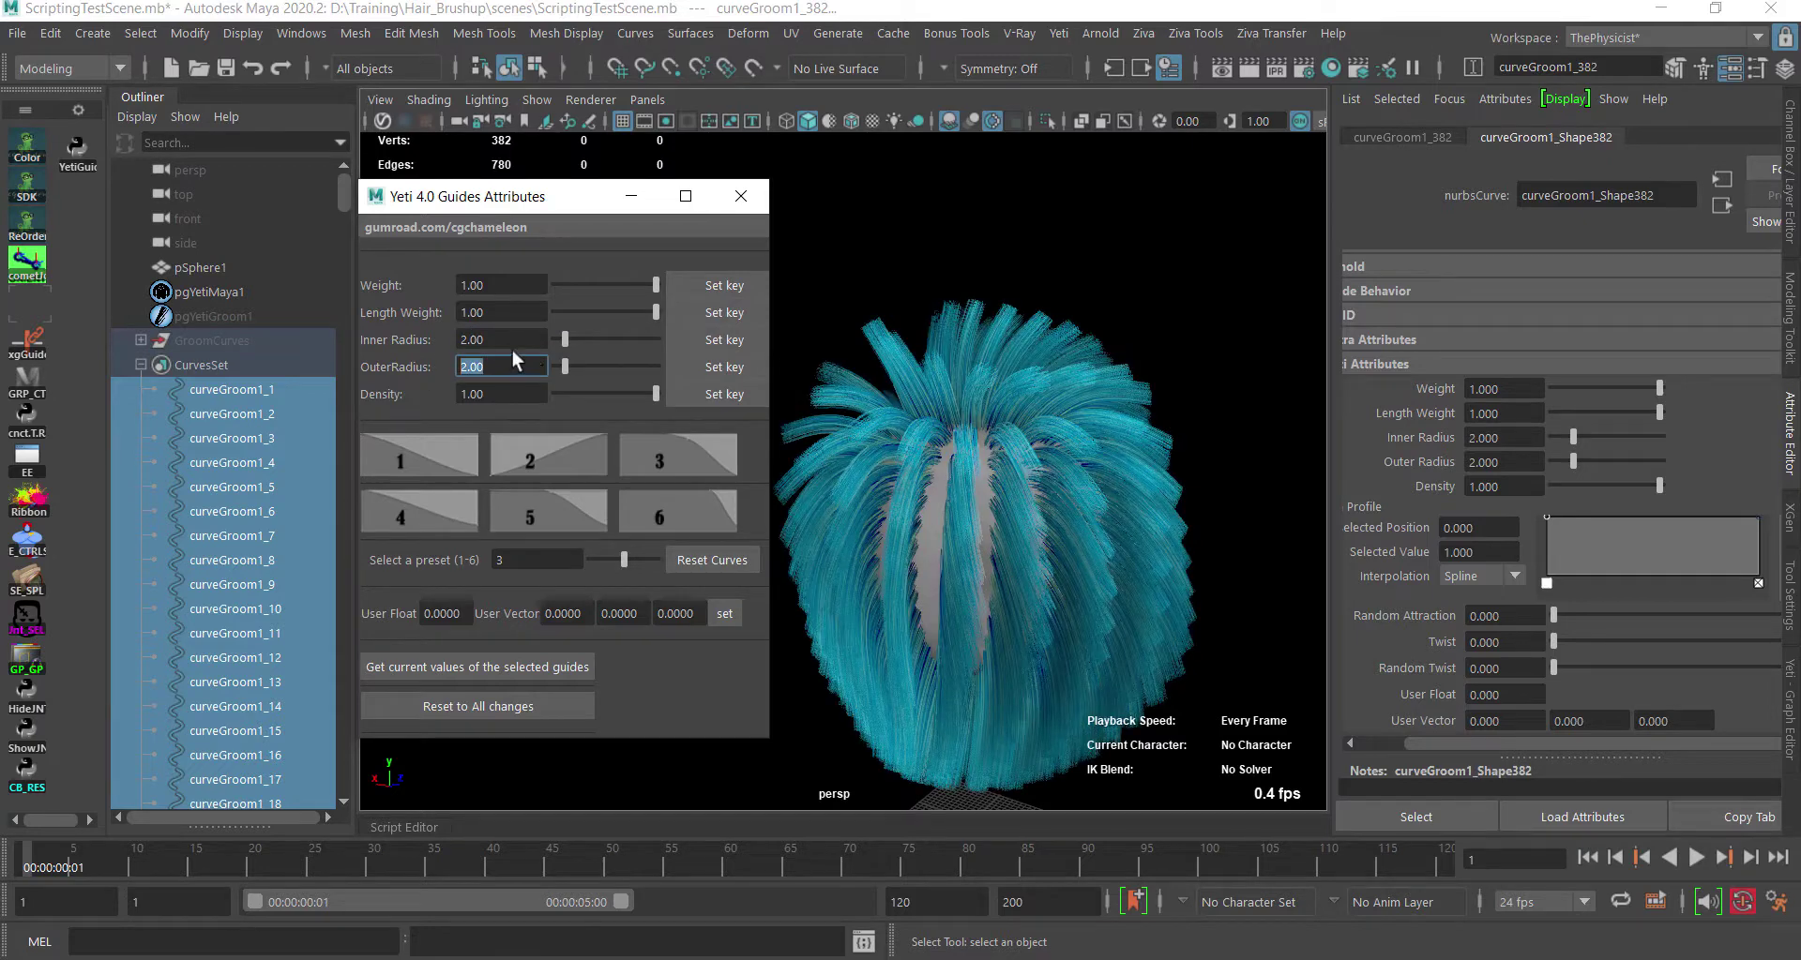
pyautogui.click(524, 284)
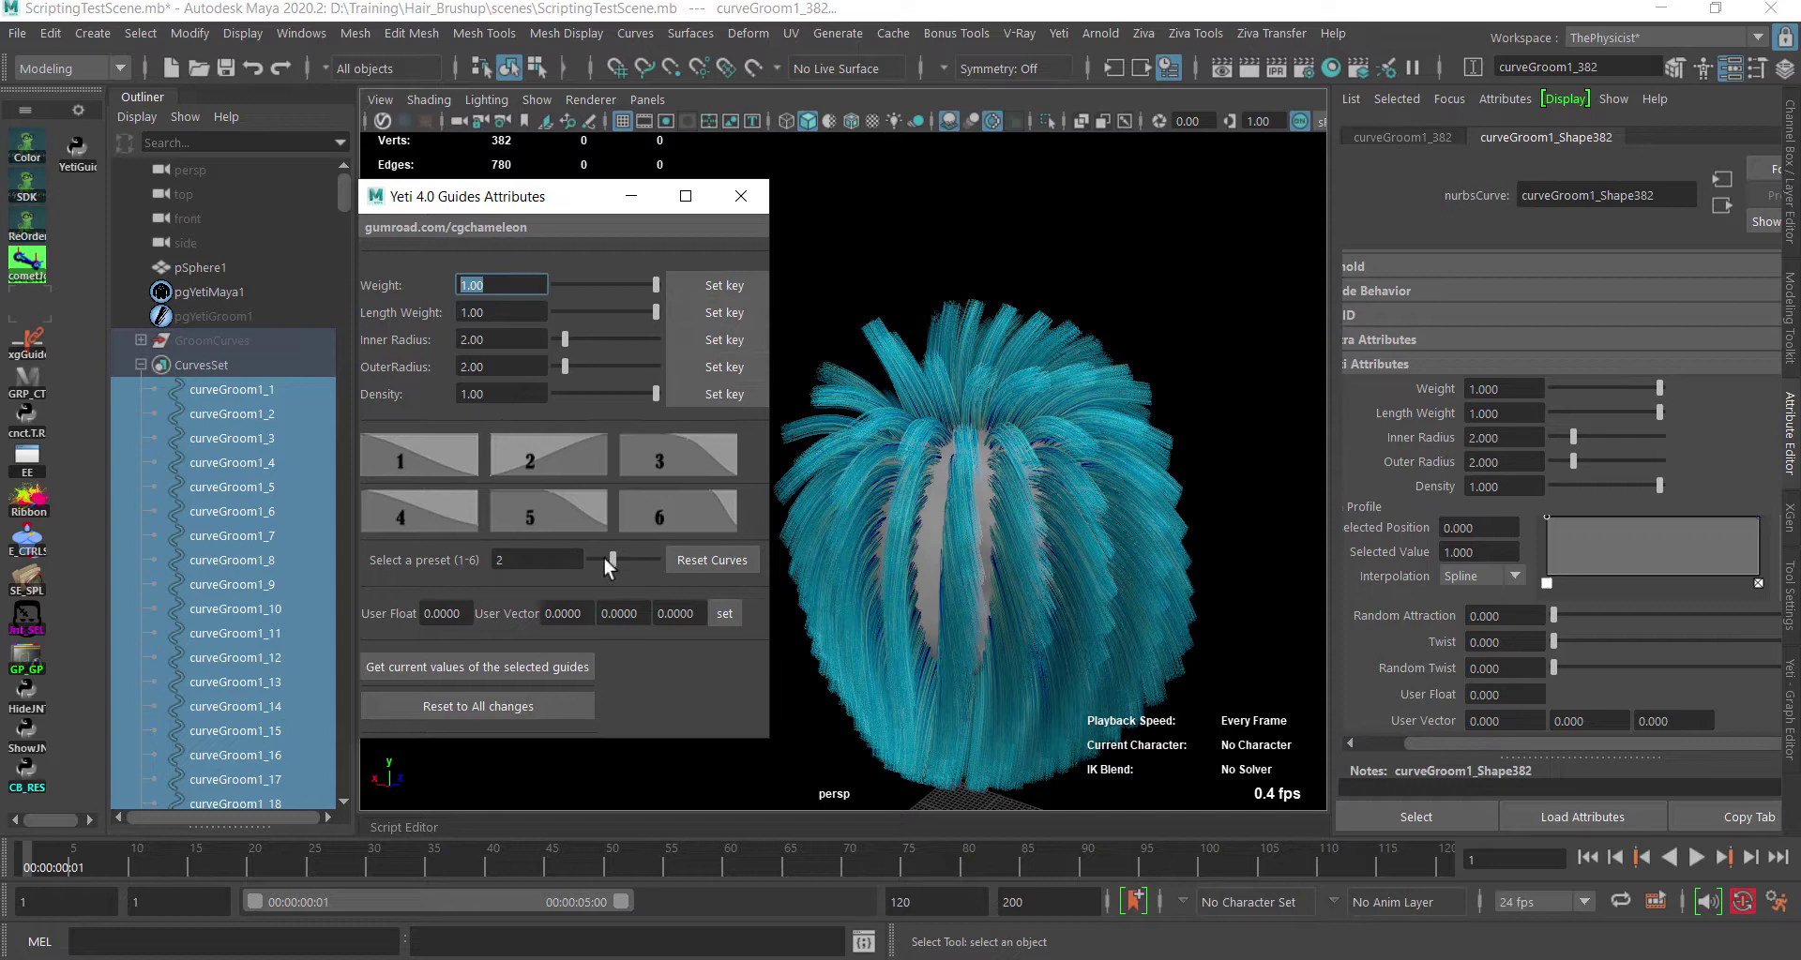
pyautogui.click(578, 444)
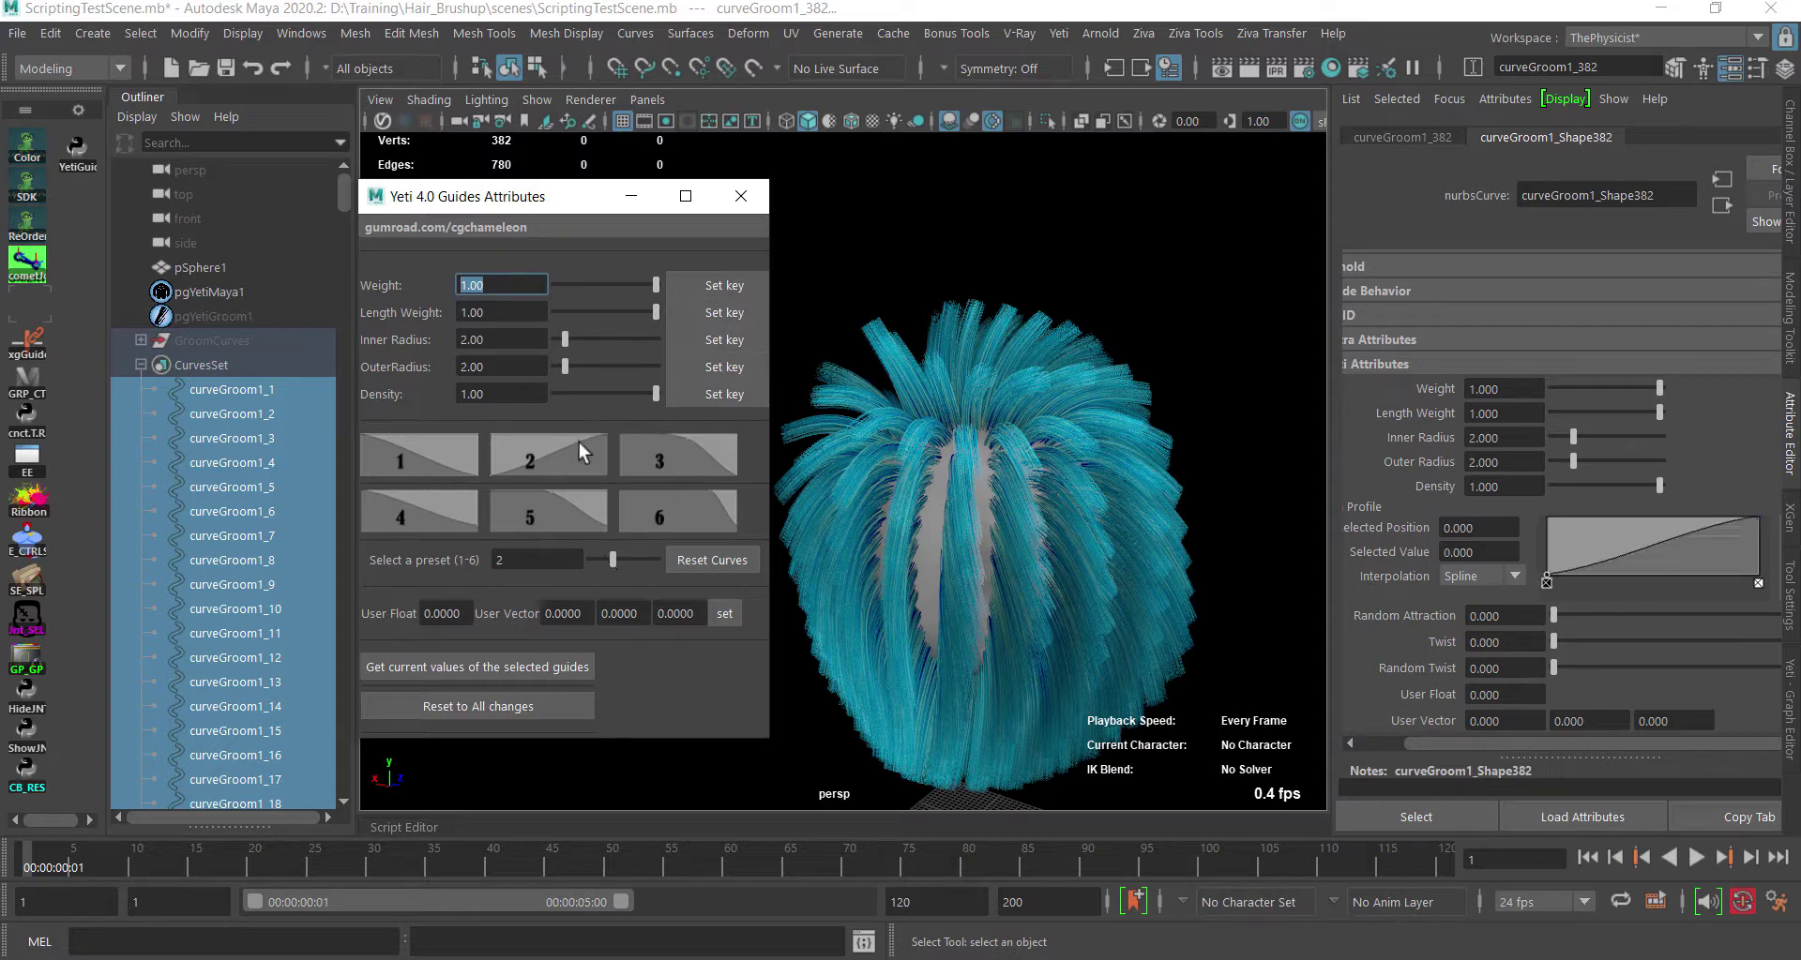
pyautogui.click(622, 559)
pyautogui.moveTo(1037, 534)
pyautogui.keyDown('alt'); pyautogui.mouseDown()
pyautogui.moveTo(916, 510)
pyautogui.moveTo(978, 514)
pyautogui.mouseUp(); pyautogui.keyUp('alt')
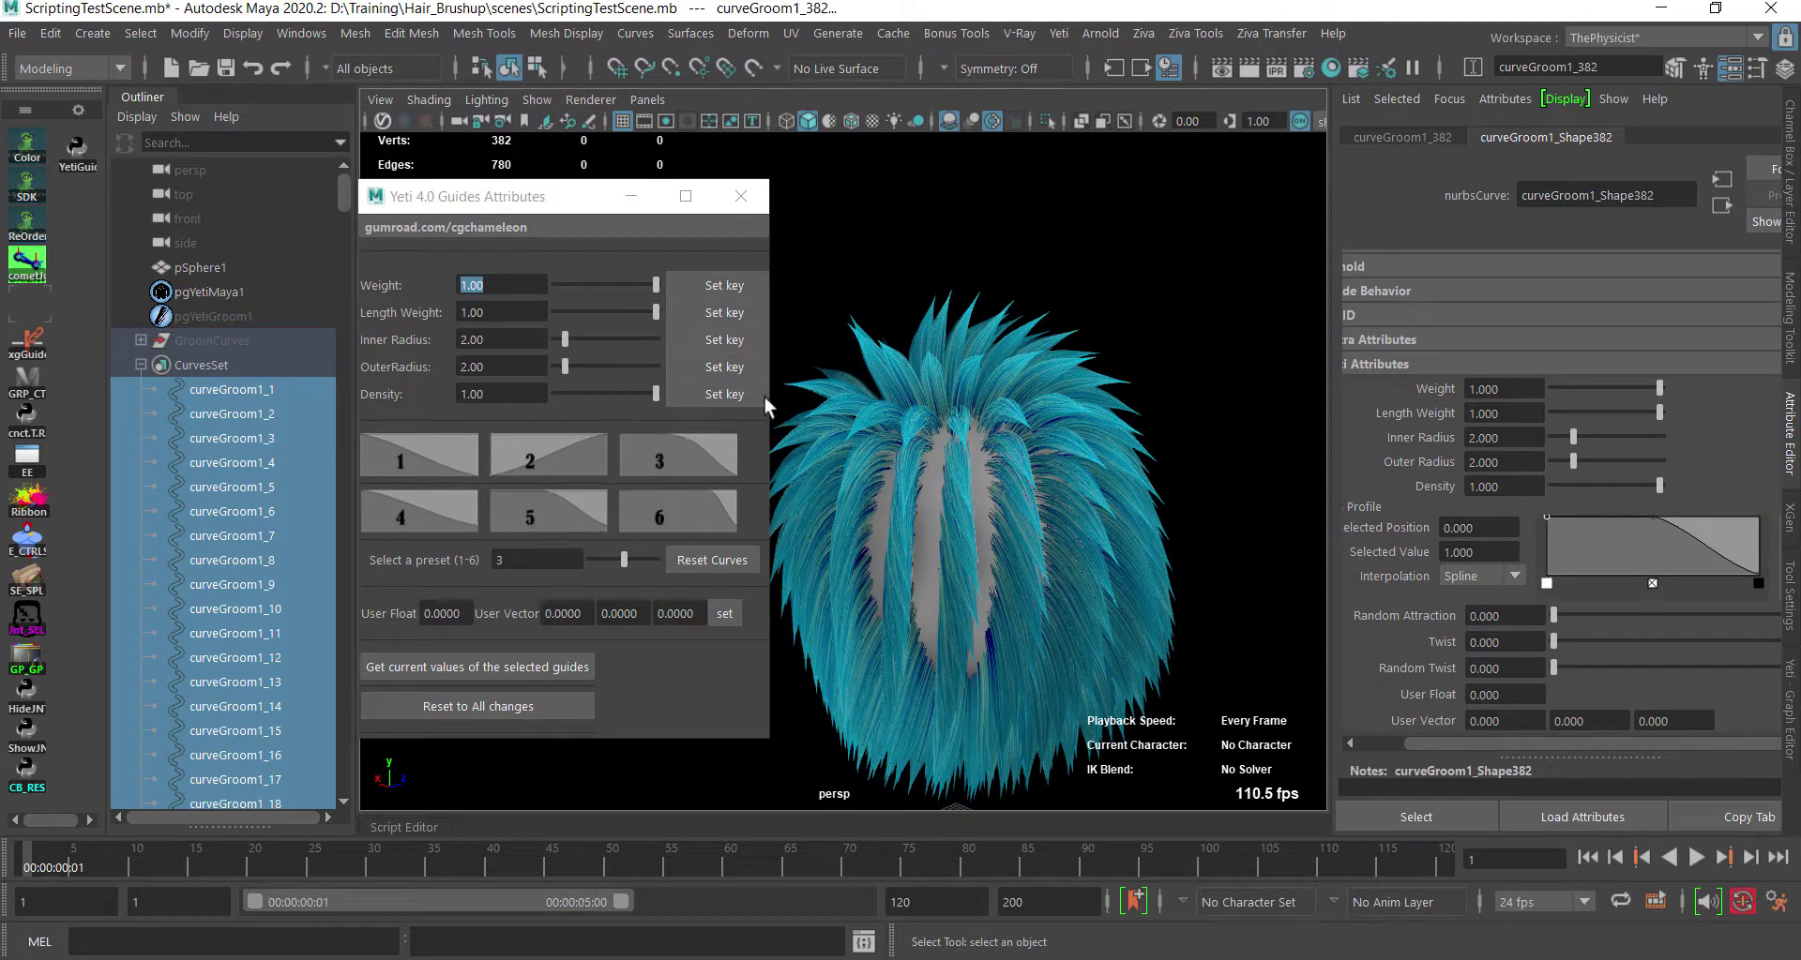
# Key Weight at frame 1, lower it to 0.25 at frame 10, and preview playback.
pyautogui.moveTo(533, 199); pyautogui.dragTo(506, 184)
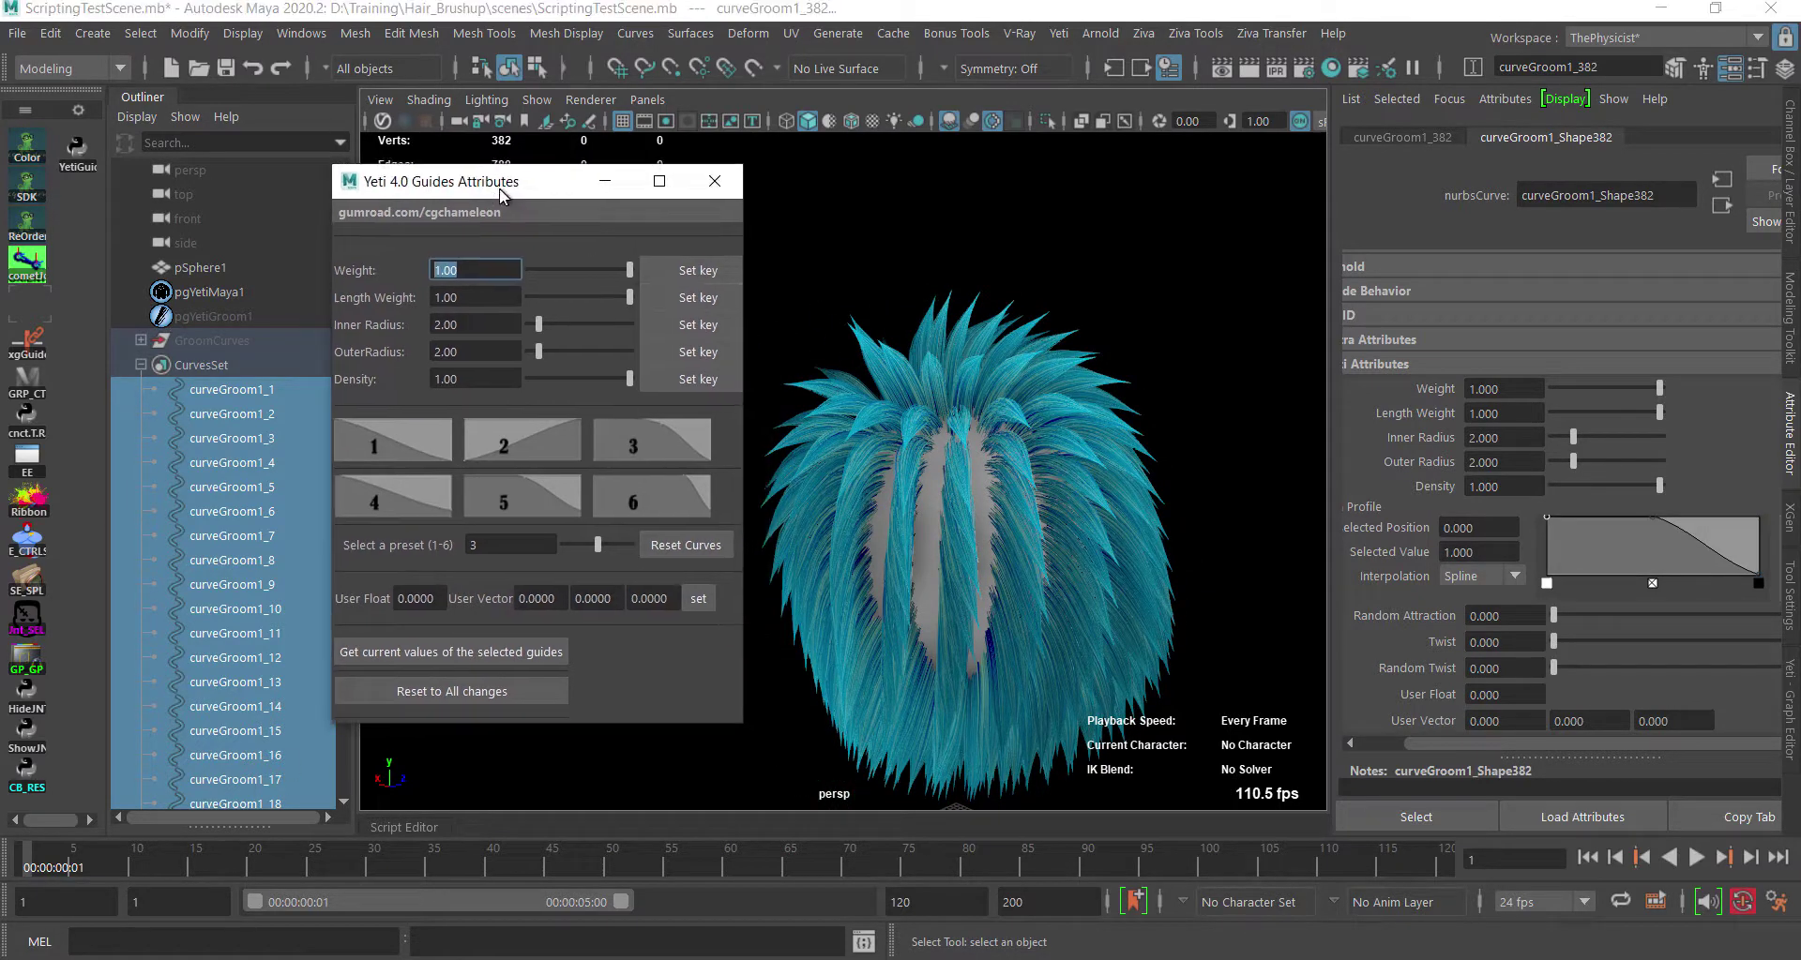
pyautogui.click(705, 278)
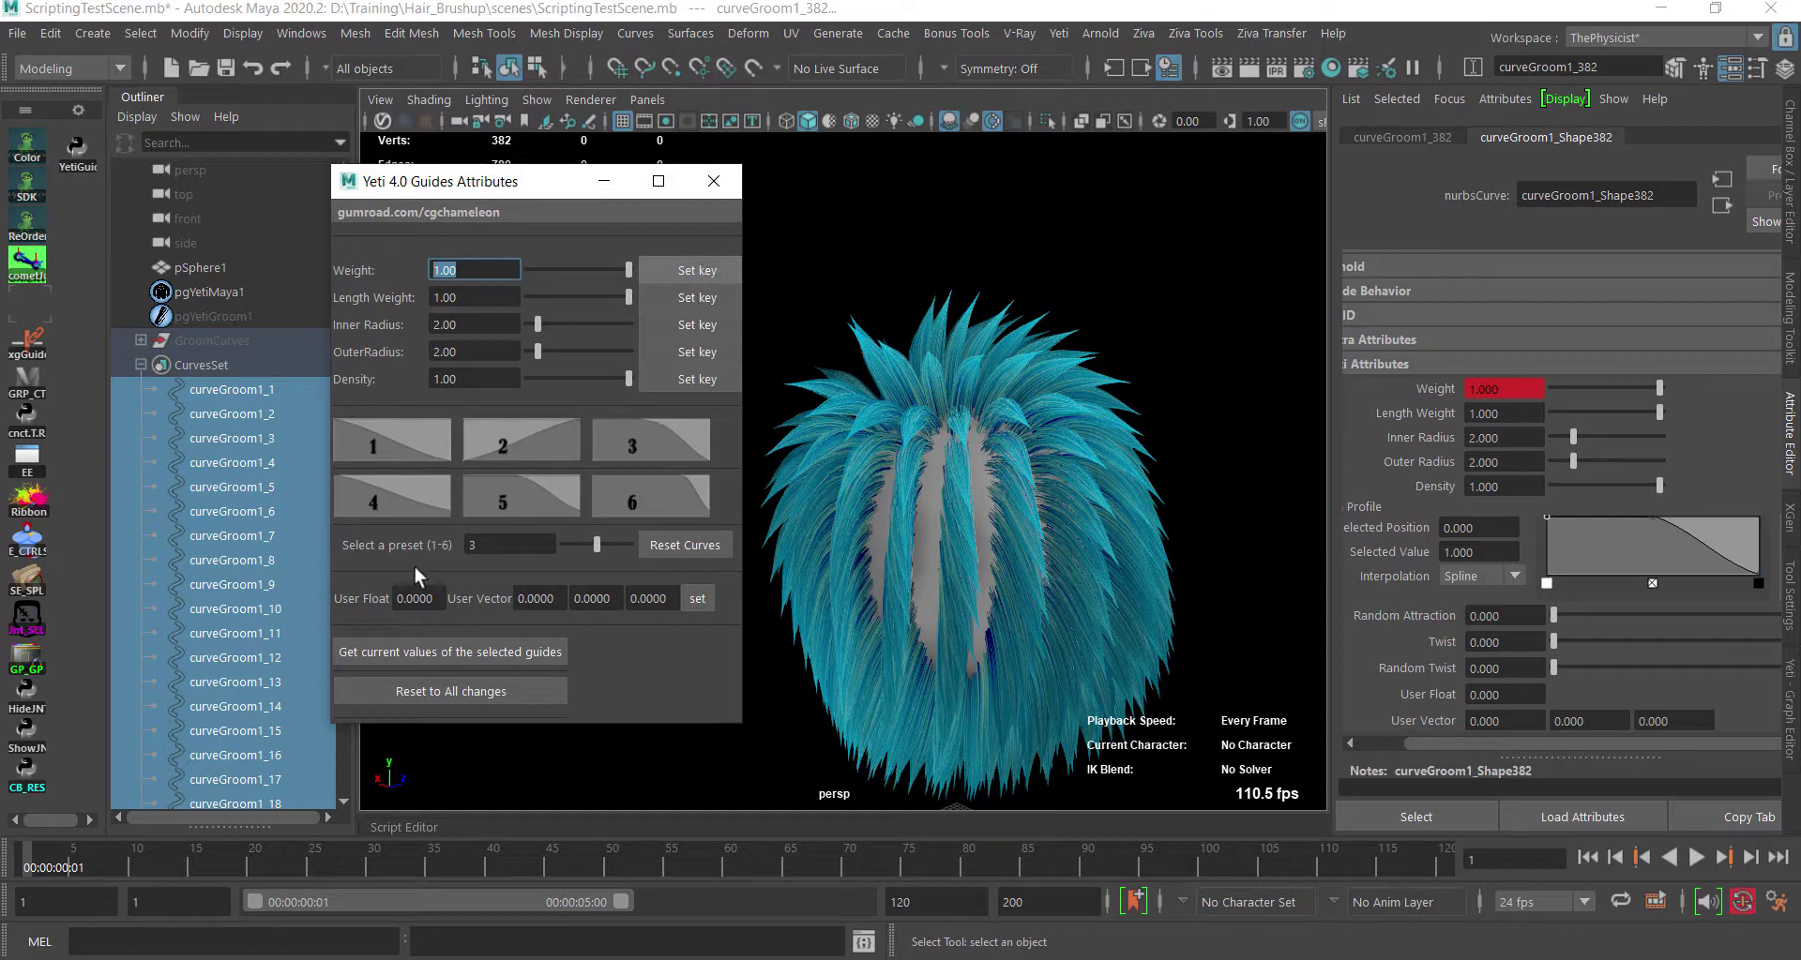
pyautogui.click(56, 858)
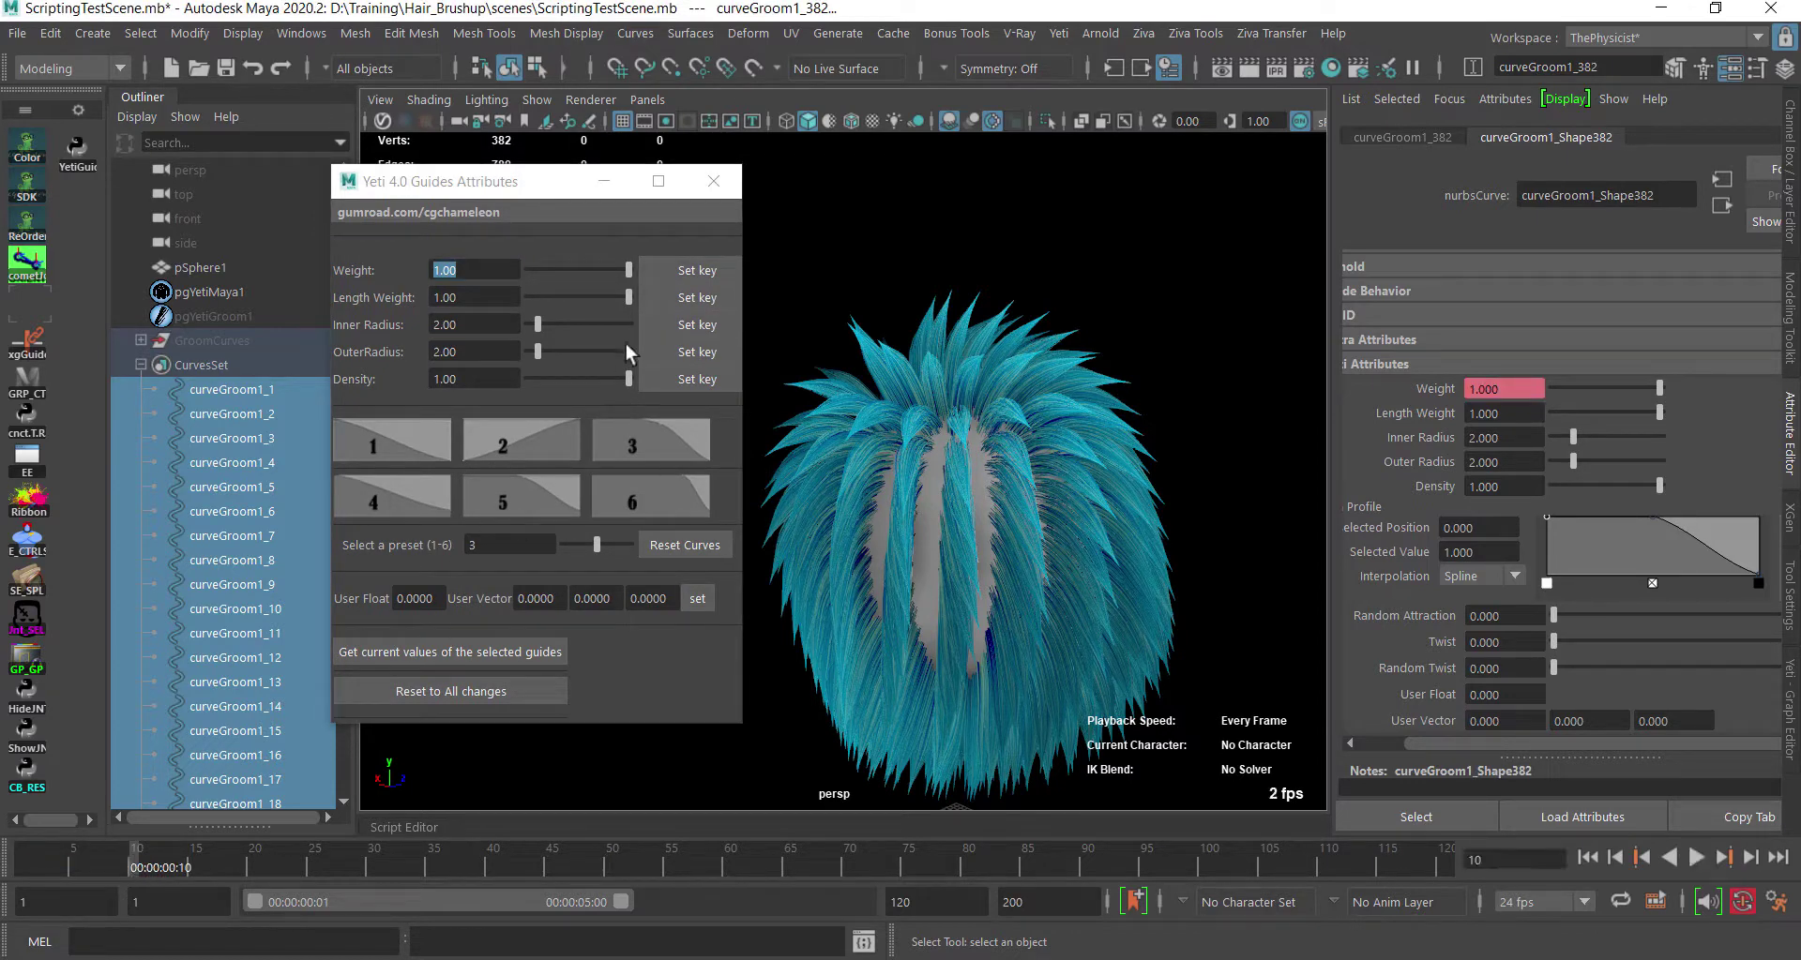
pyautogui.moveTo(629, 270); pyautogui.dragTo(553, 269)
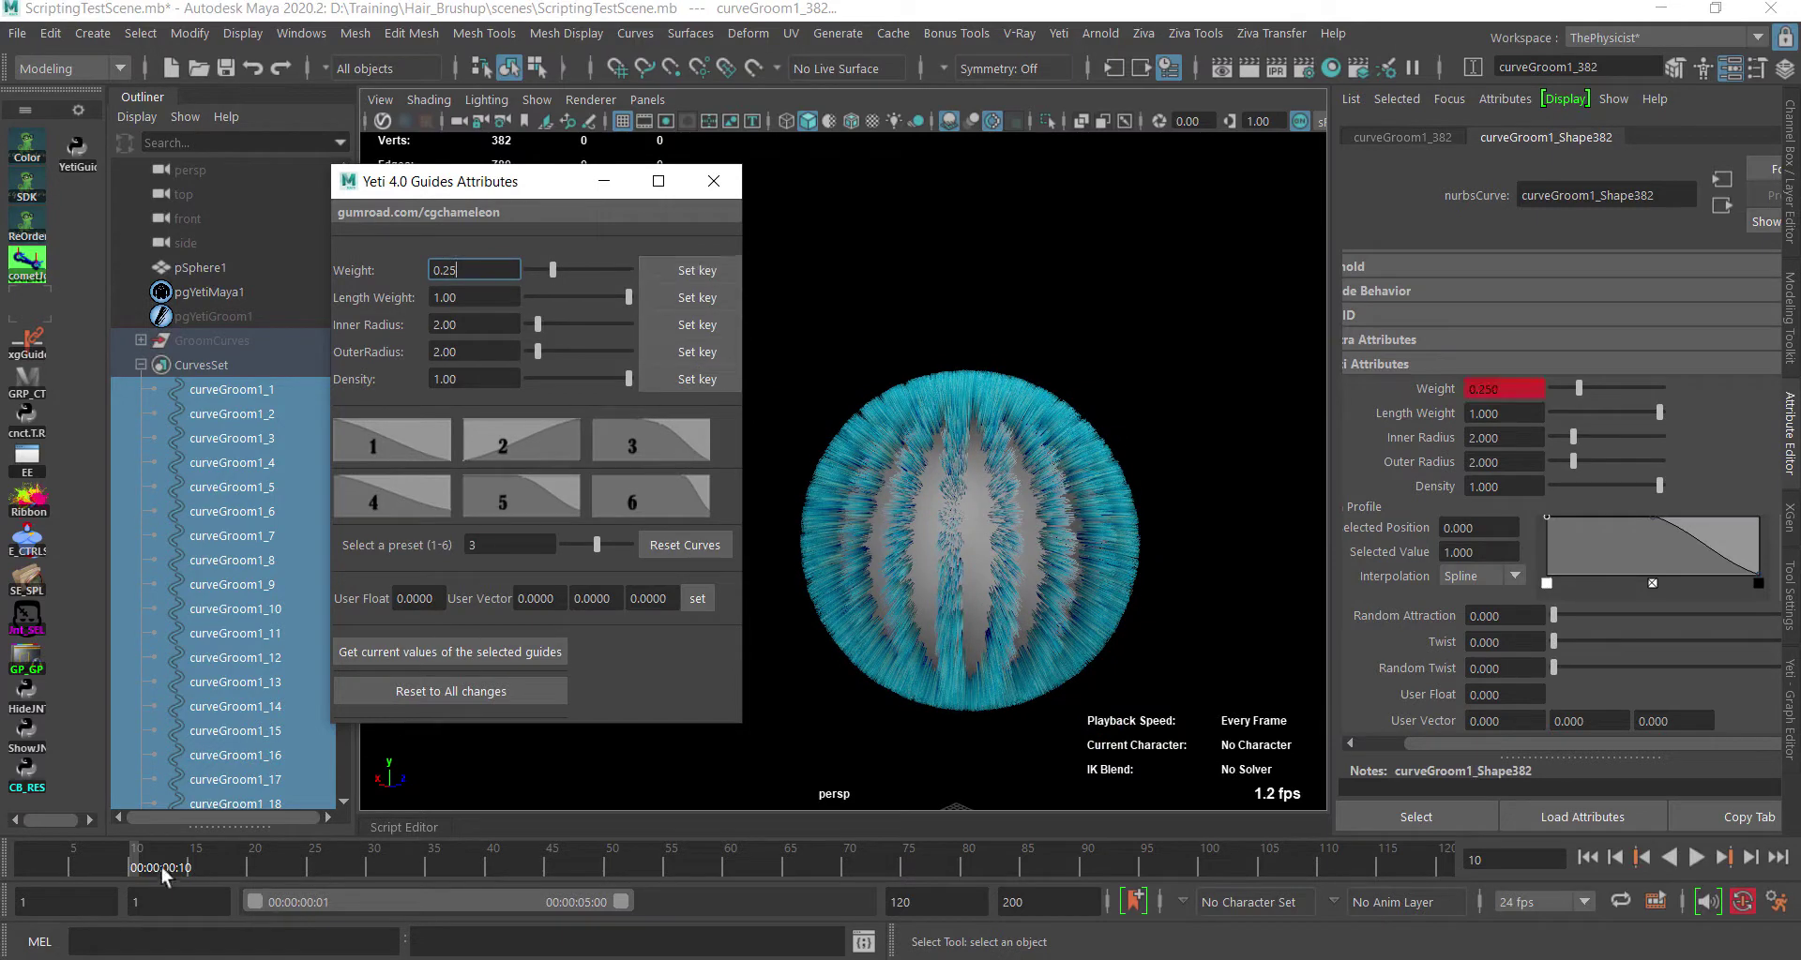
pyautogui.hotkey('alt', 'v')
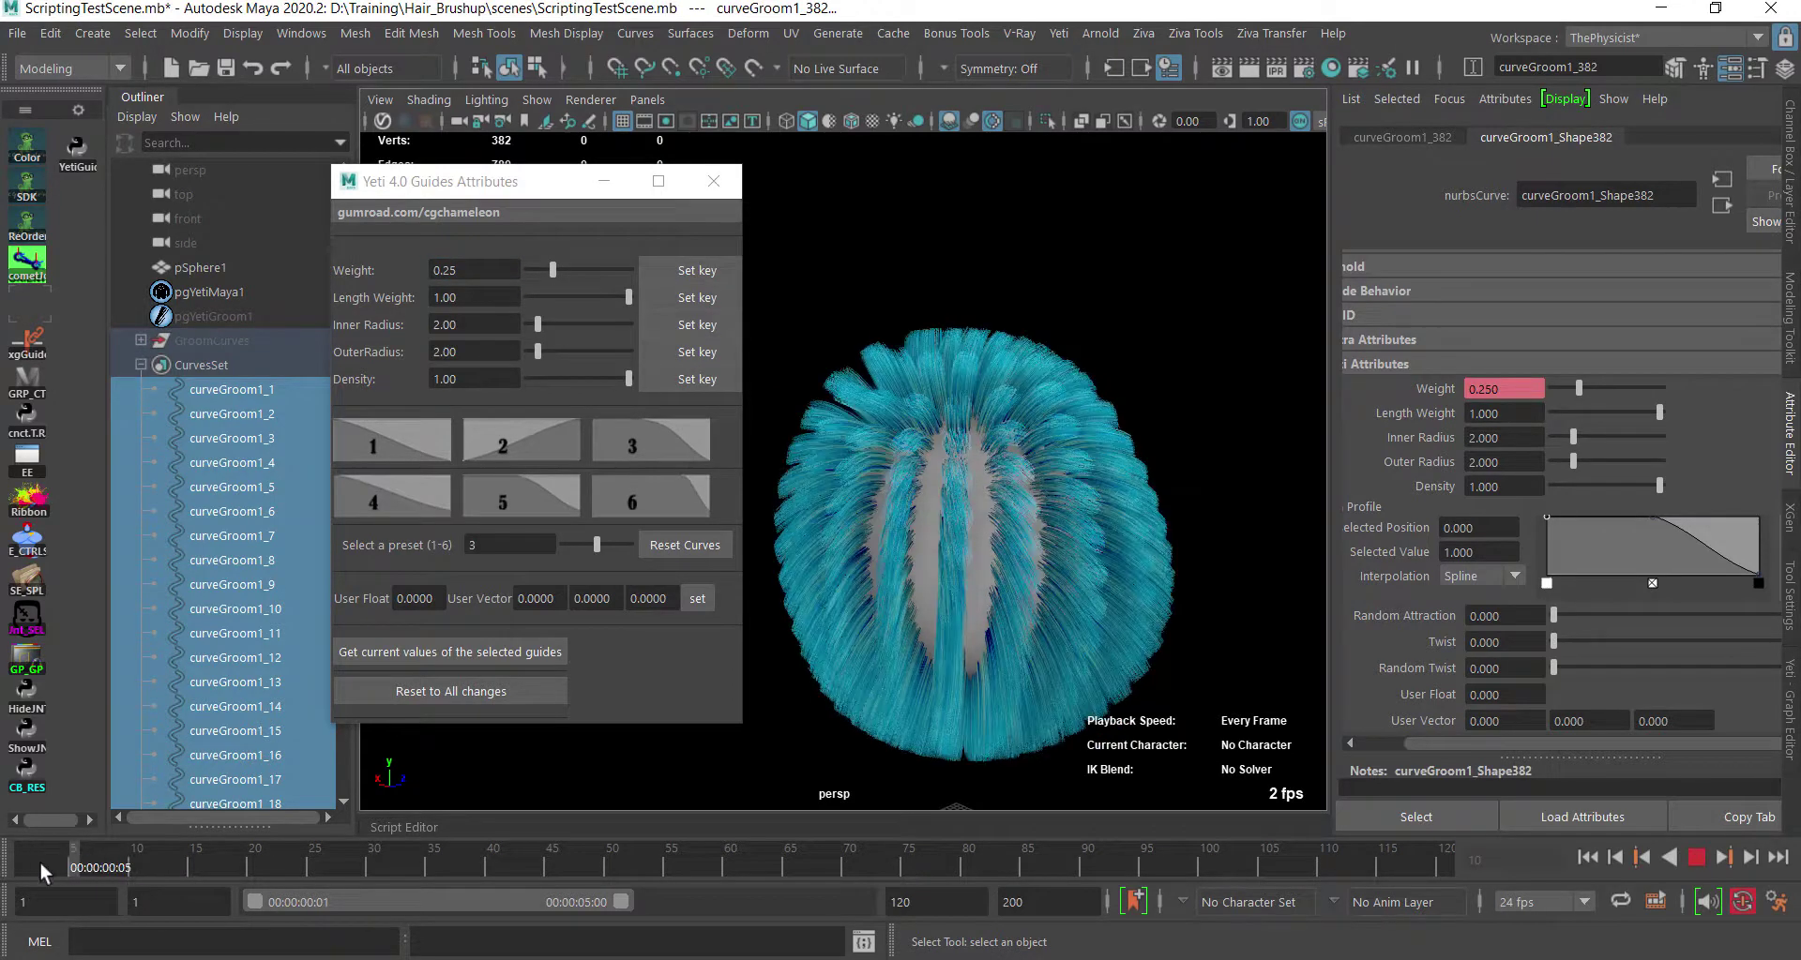
pyautogui.moveTo(133, 859); pyautogui.dragTo(13, 872)
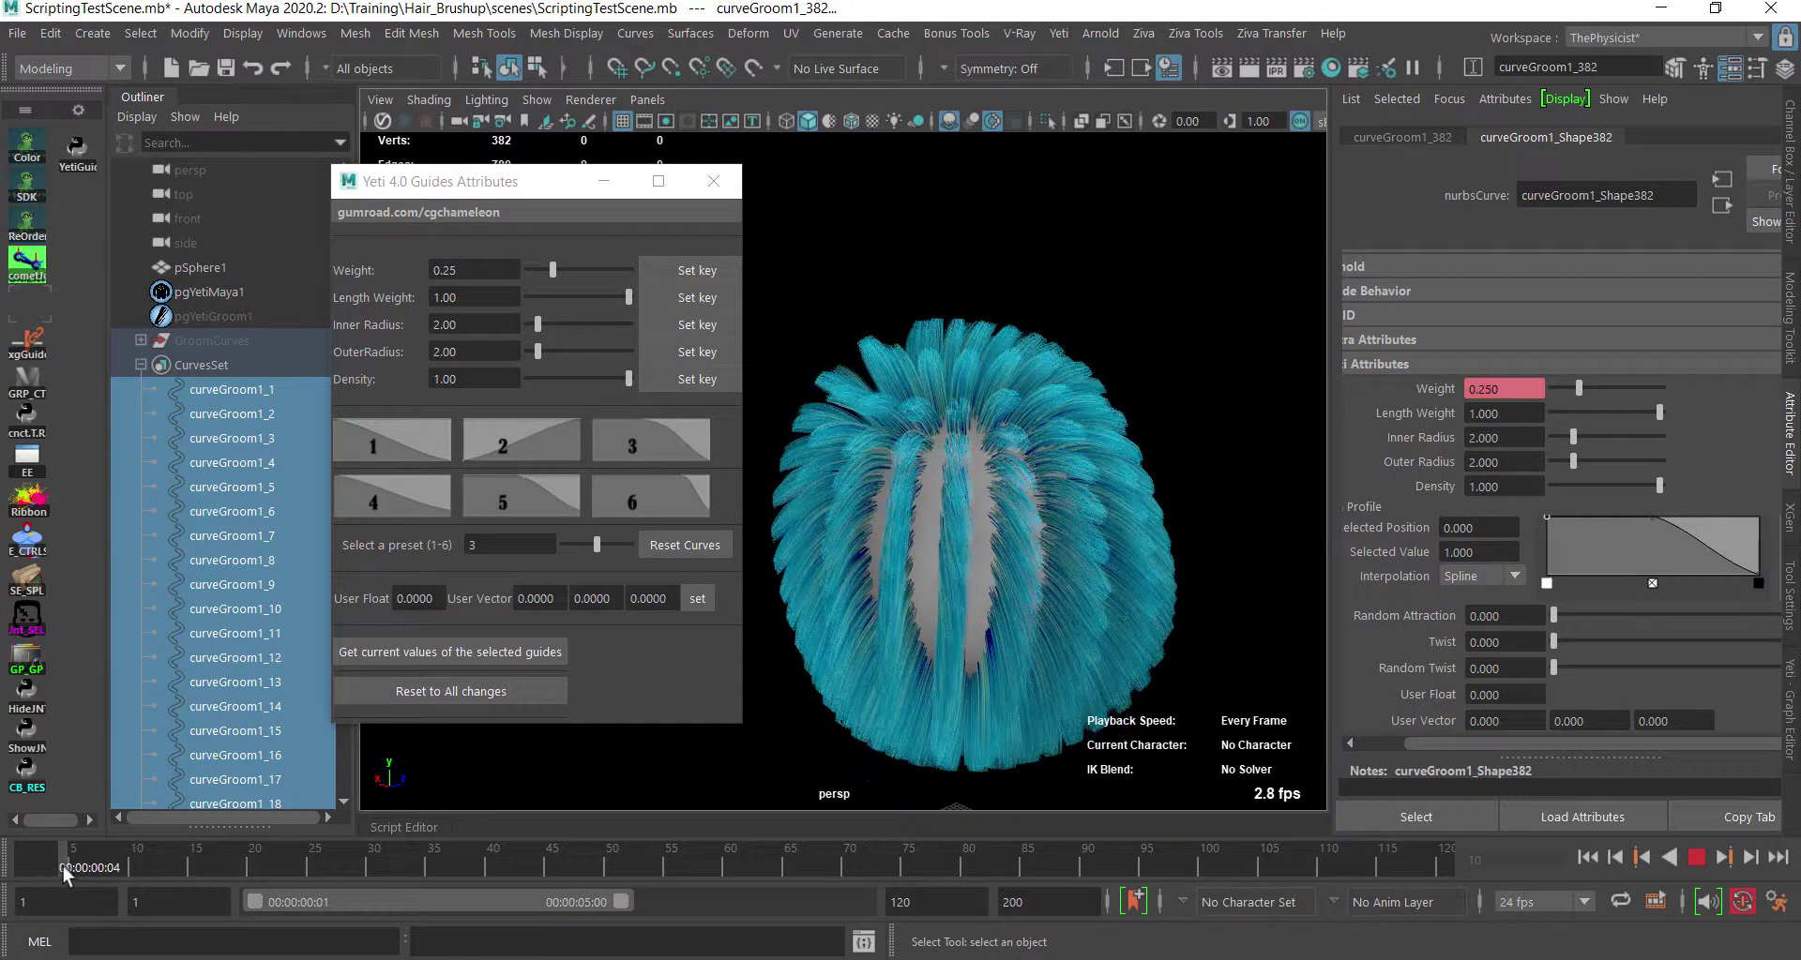
pyautogui.hotkey('alt', 'v')
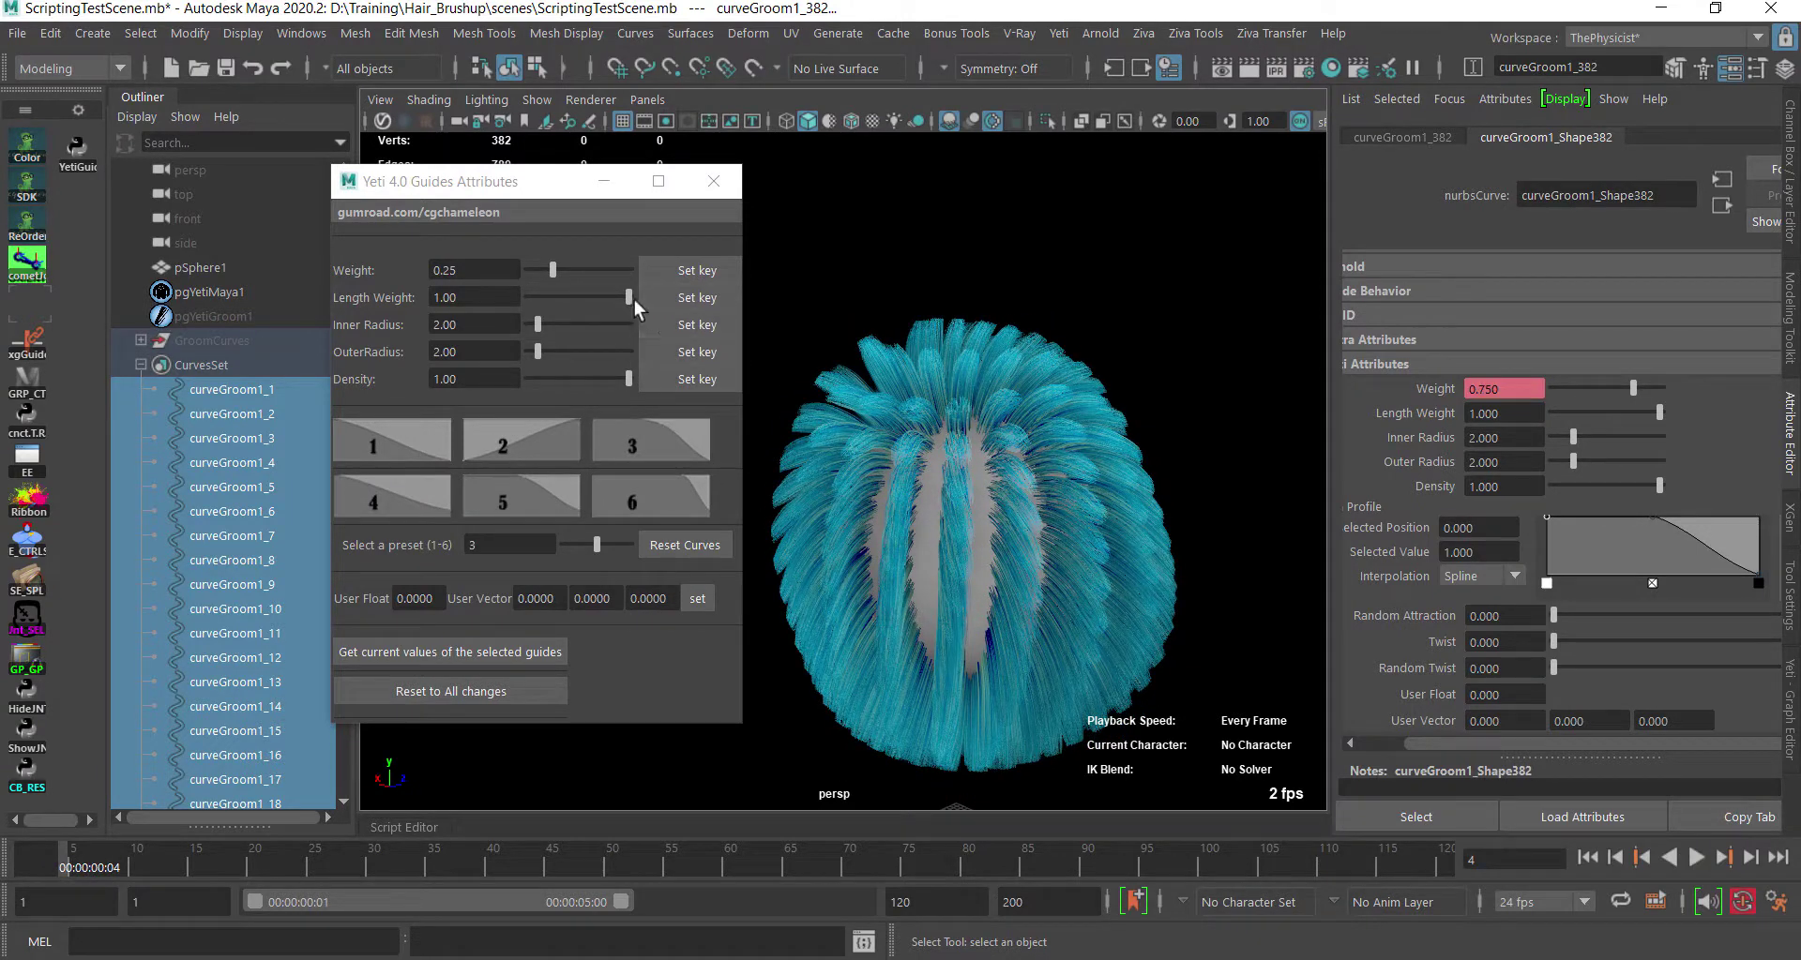
# Key Length Weight at 0.21 and then 1.00, and key Weight 1.00 at frame 14.
pyautogui.moveTo(626, 297); pyautogui.dragTo(549, 296)
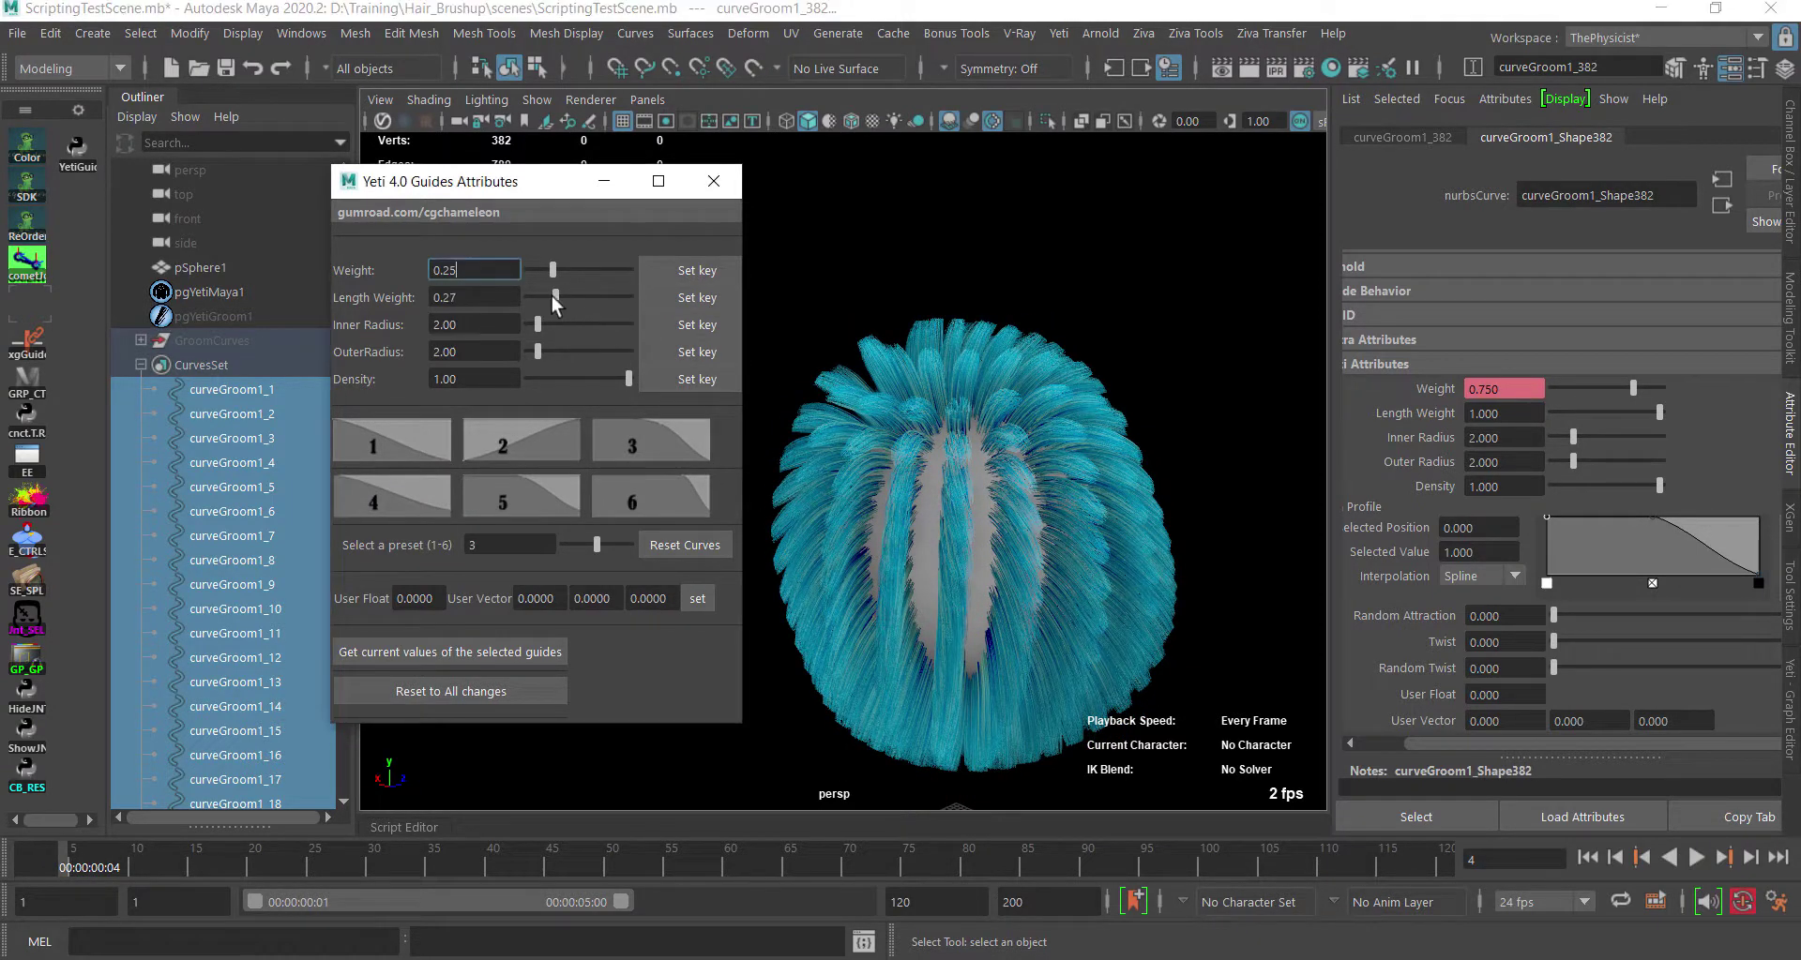
pyautogui.click(666, 300)
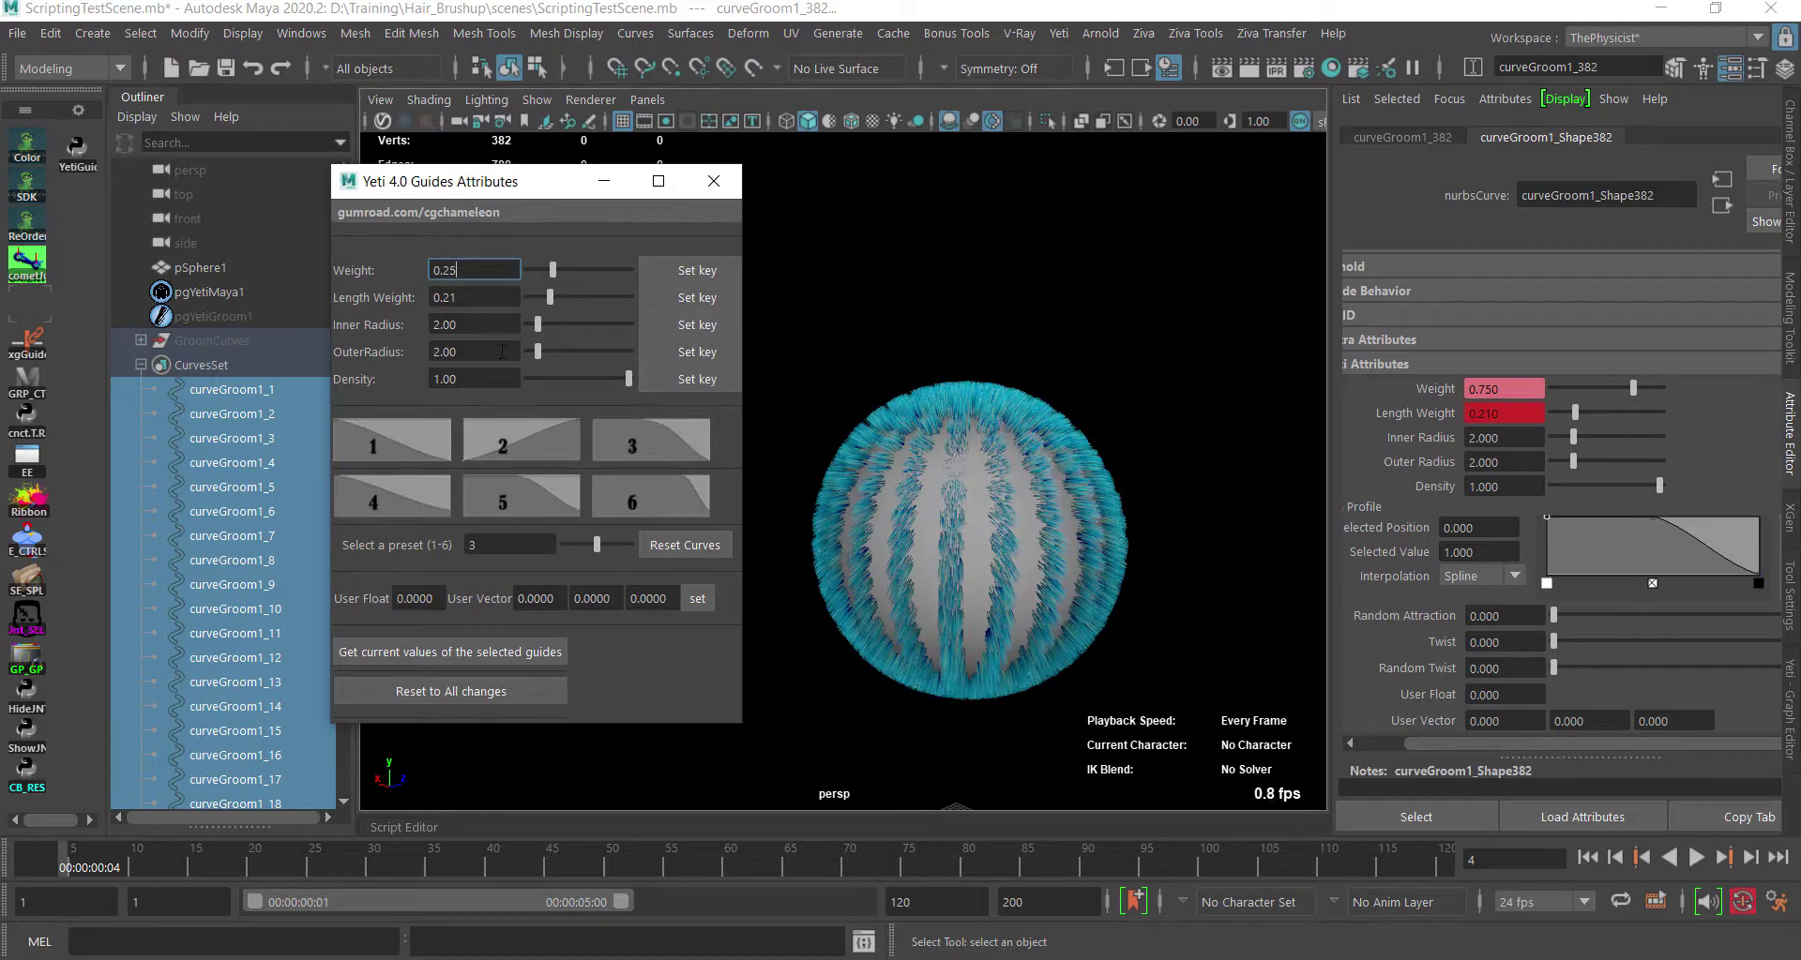
pyautogui.moveTo(78, 868); pyautogui.dragTo(136, 869)
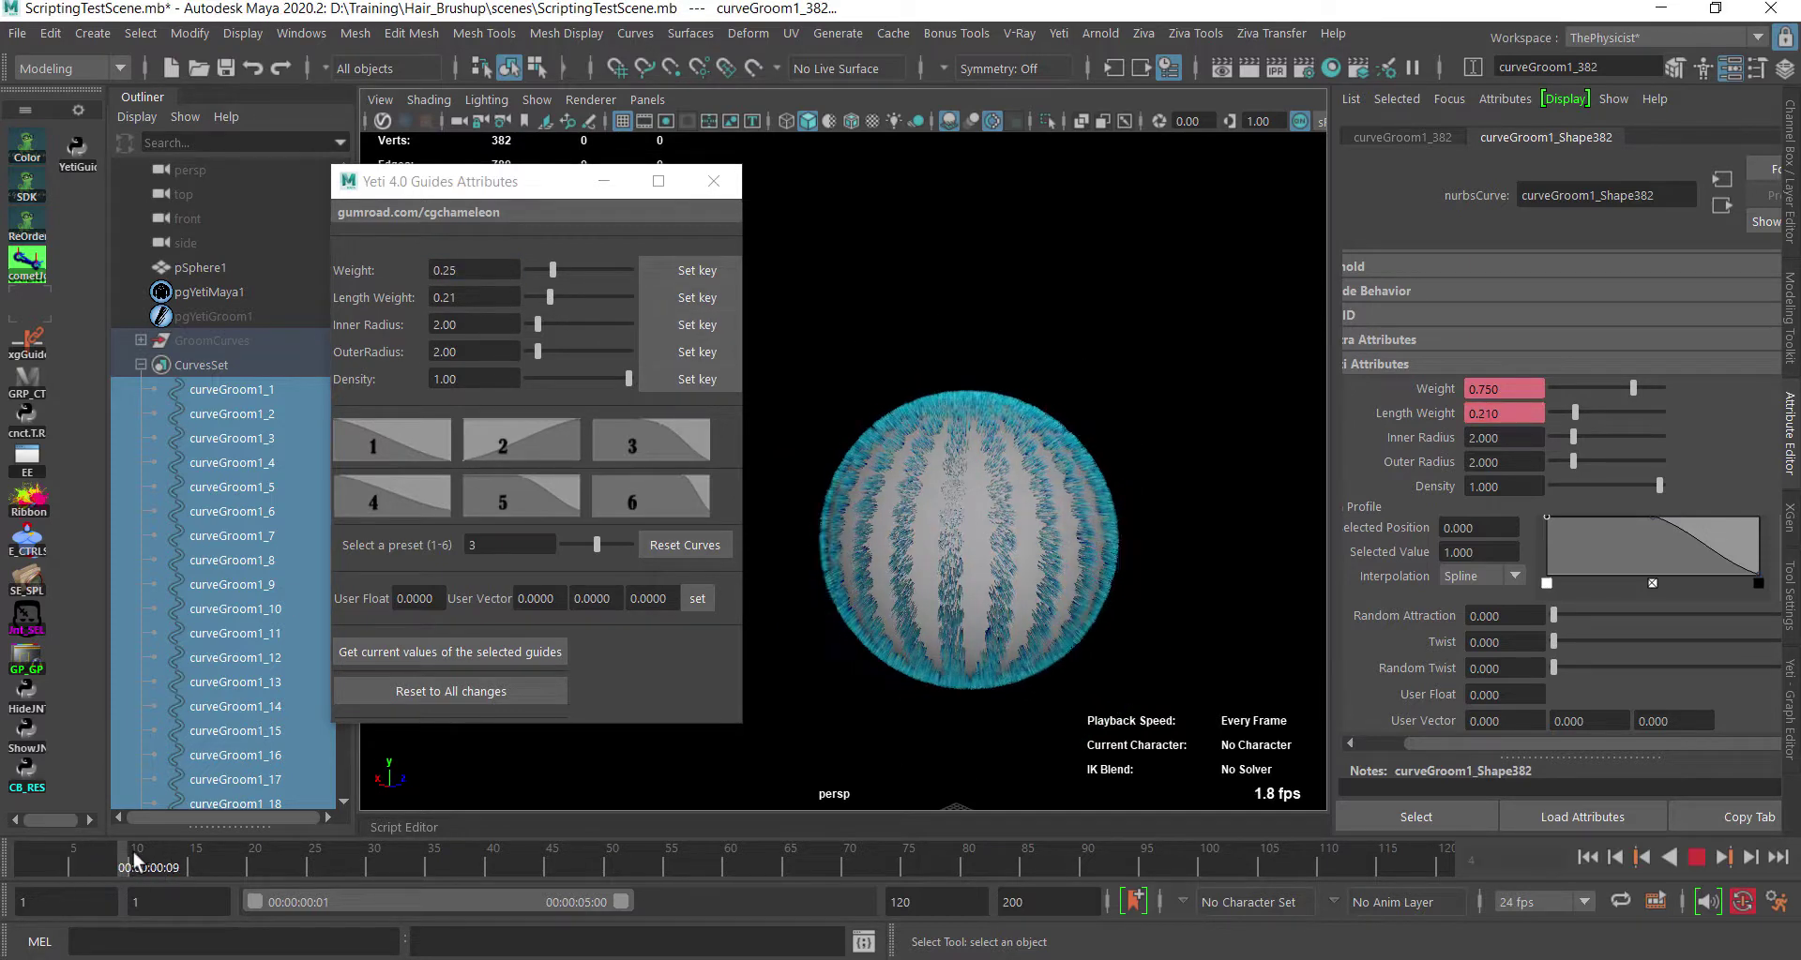
pyautogui.moveTo(557, 300); pyautogui.dragTo(640, 304)
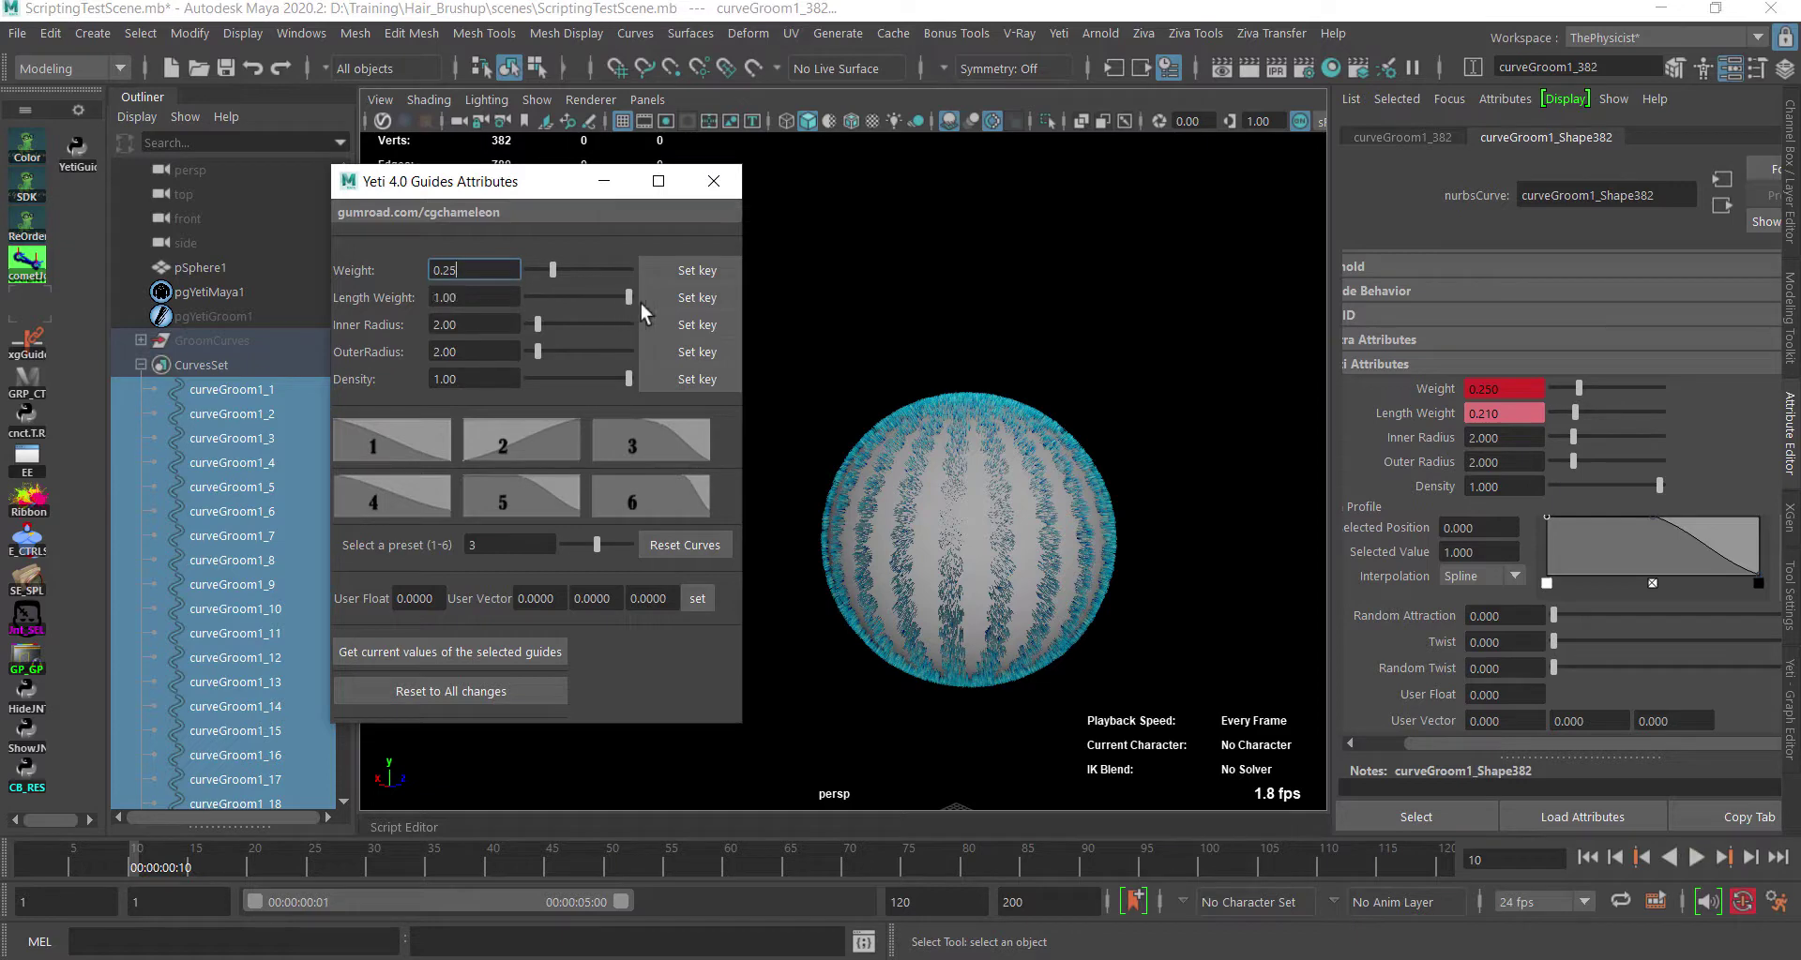
pyautogui.click(707, 298)
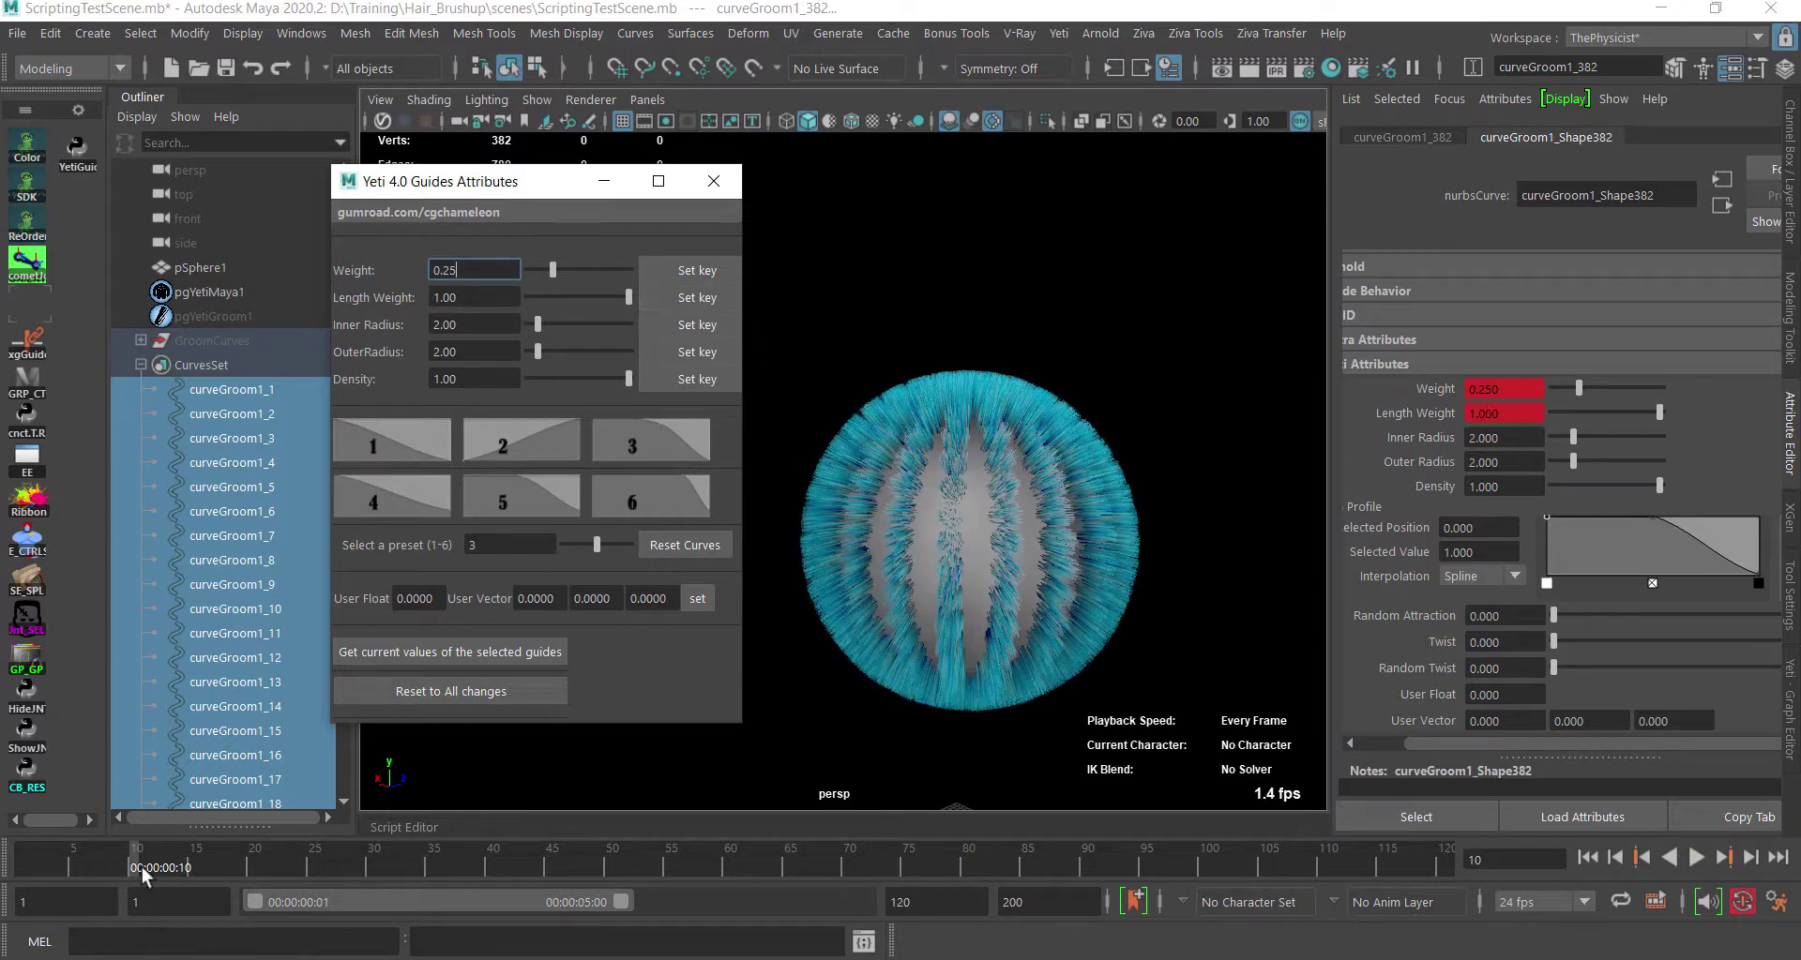
pyautogui.moveTo(128, 860)
pyautogui.mouseDown()
pyautogui.moveTo(9, 864)
pyautogui.moveTo(182, 870)
pyautogui.mouseUp()
pyautogui.moveTo(552, 270); pyautogui.dragTo(629, 270)
pyautogui.click(678, 270)
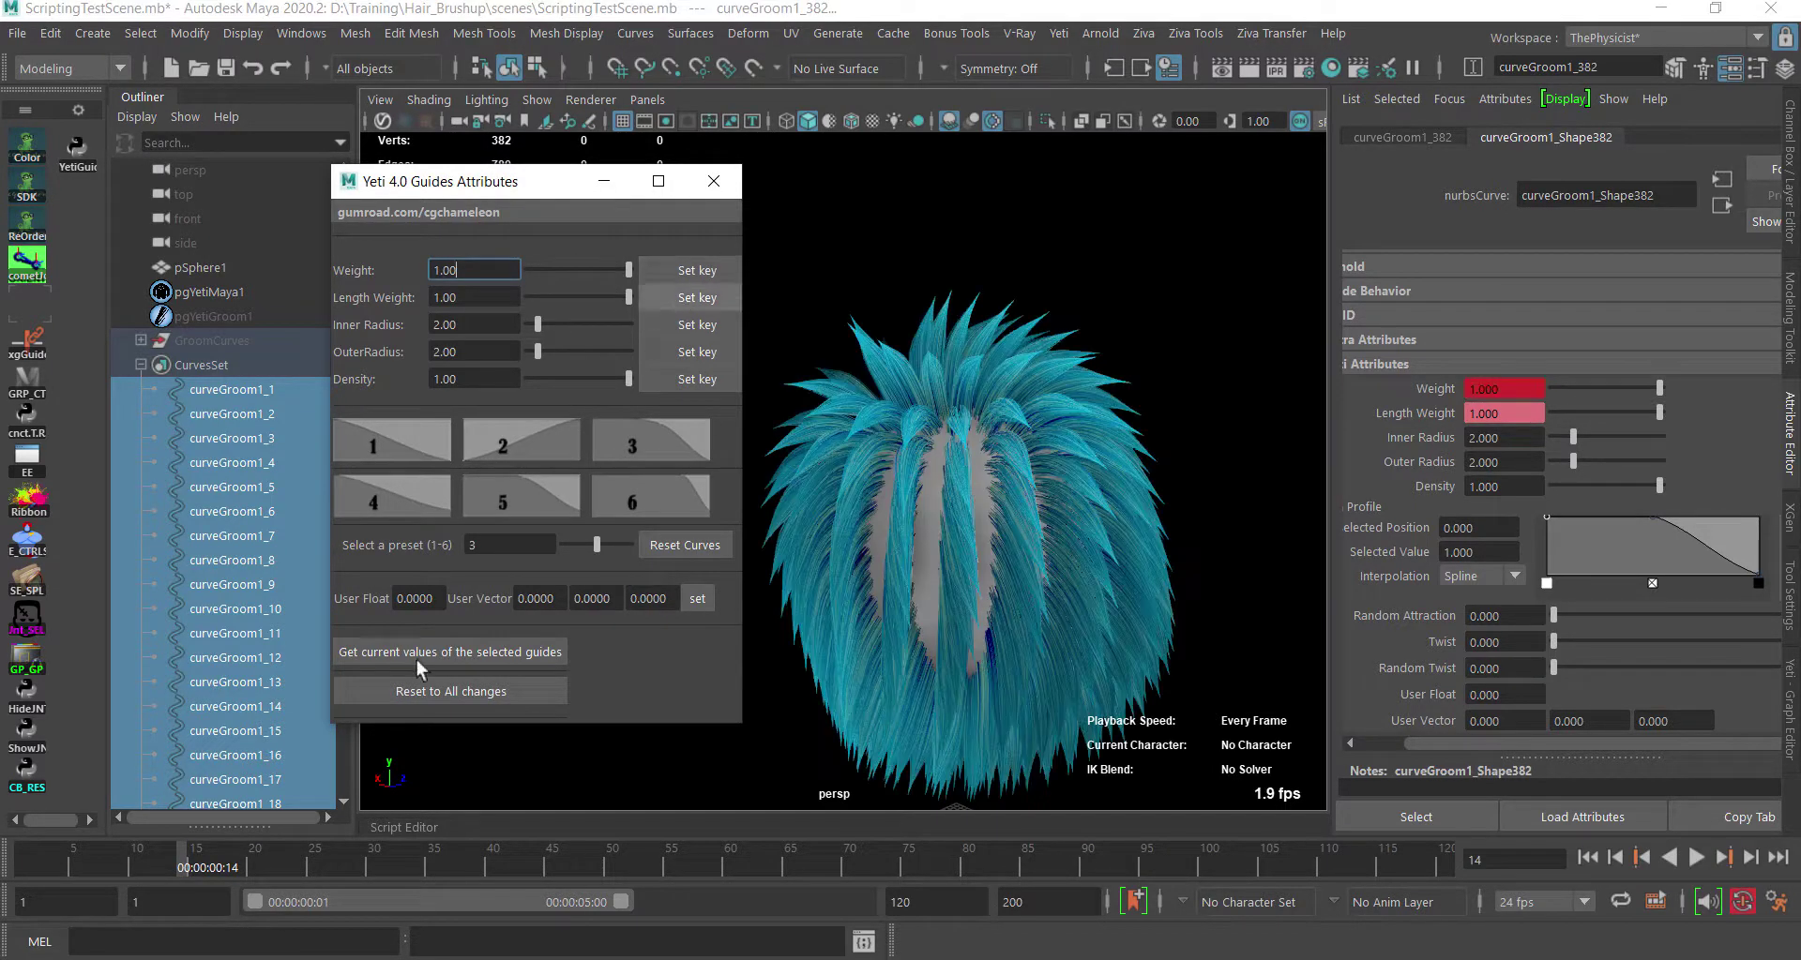
pyautogui.moveTo(193, 861); pyautogui.dragTo(34, 869)
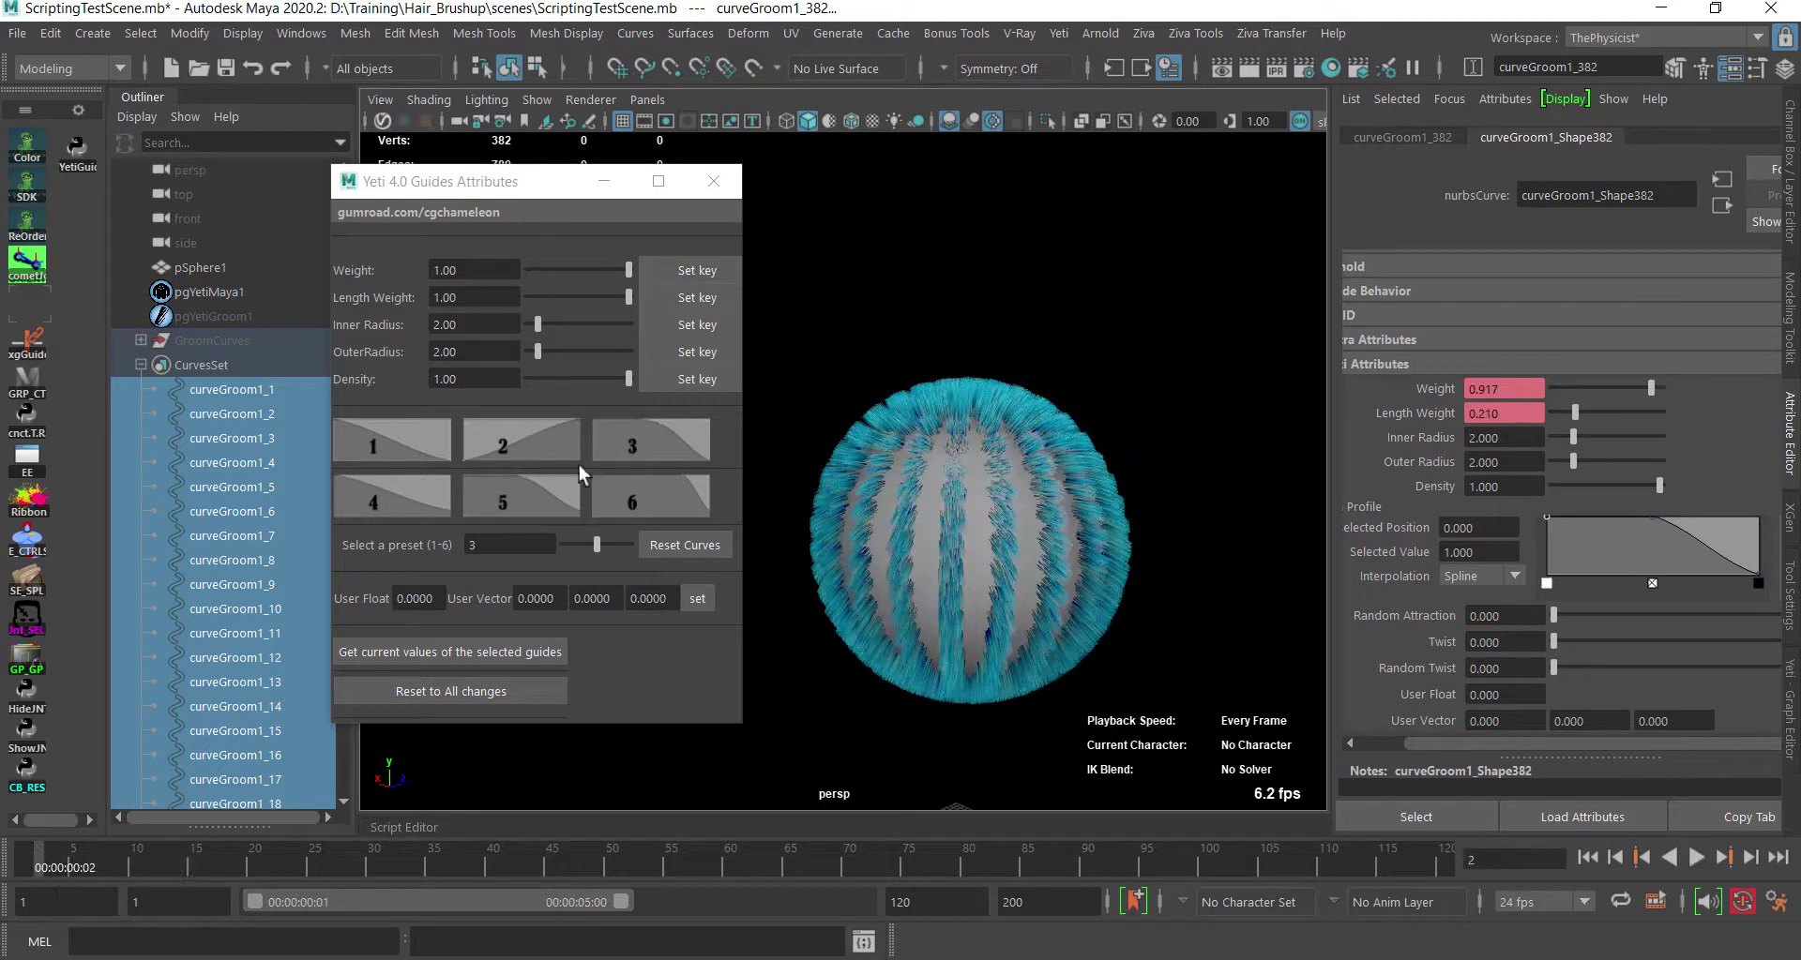
# Enter a User Float value of 5.
pyautogui.click(430, 601)
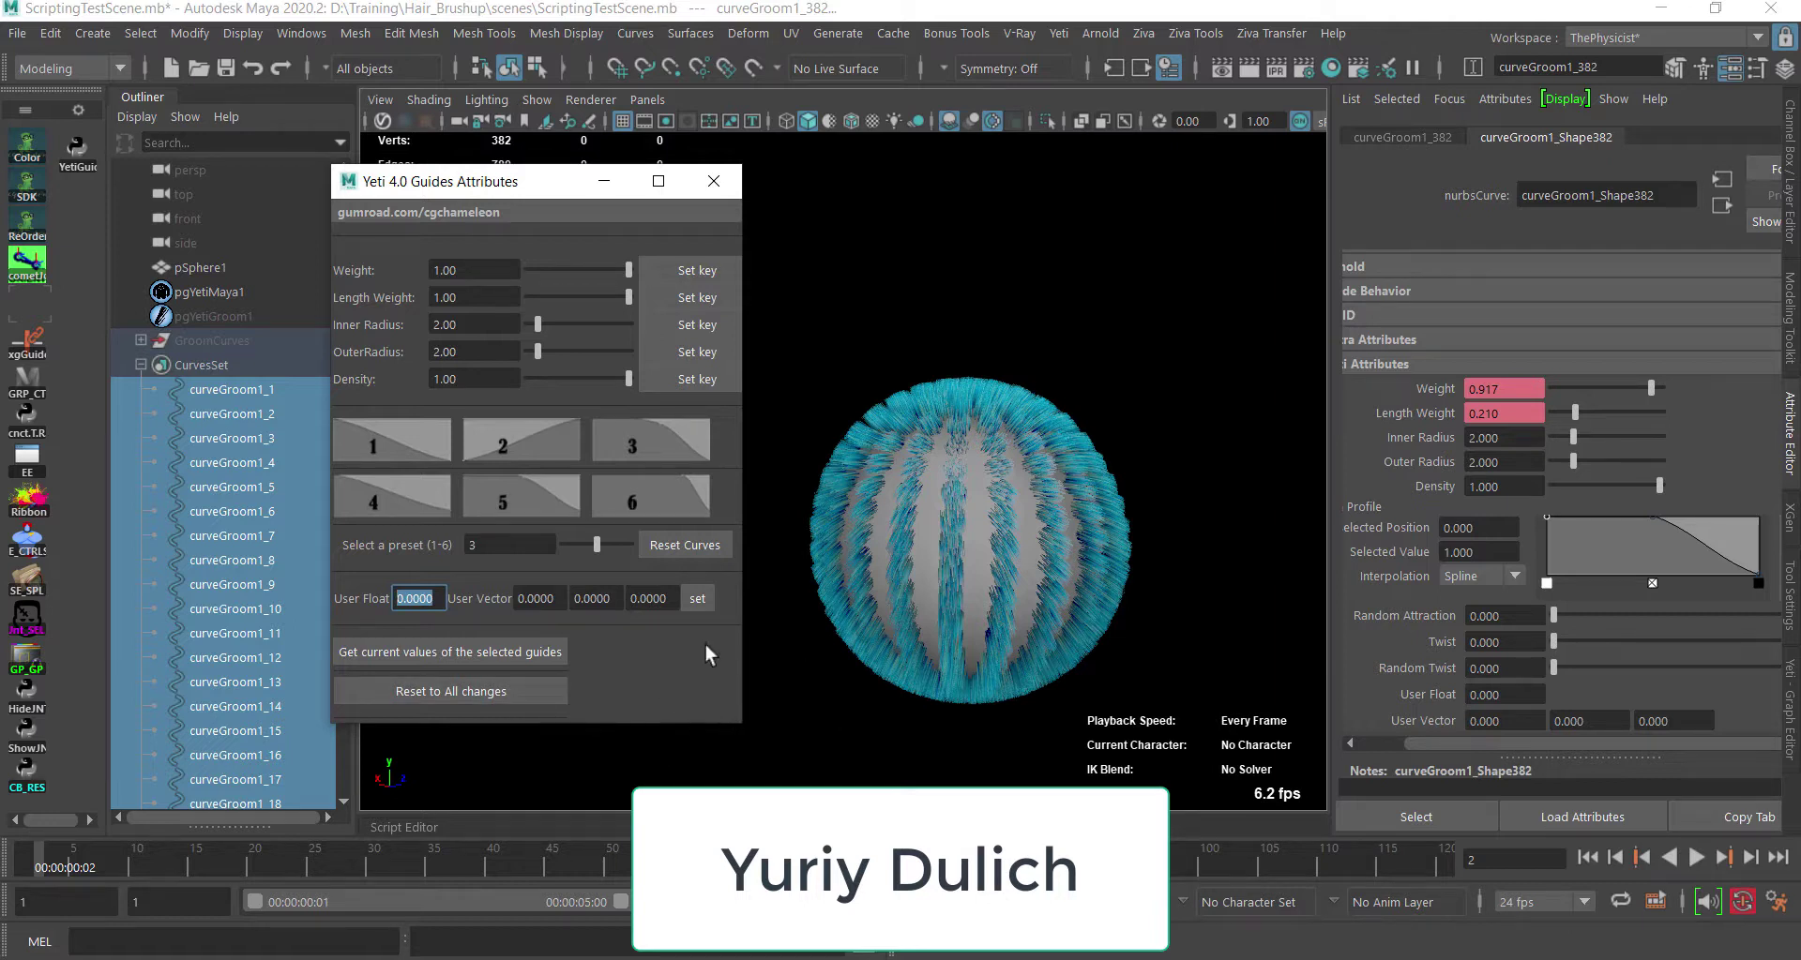
pyautogui.click(424, 599)
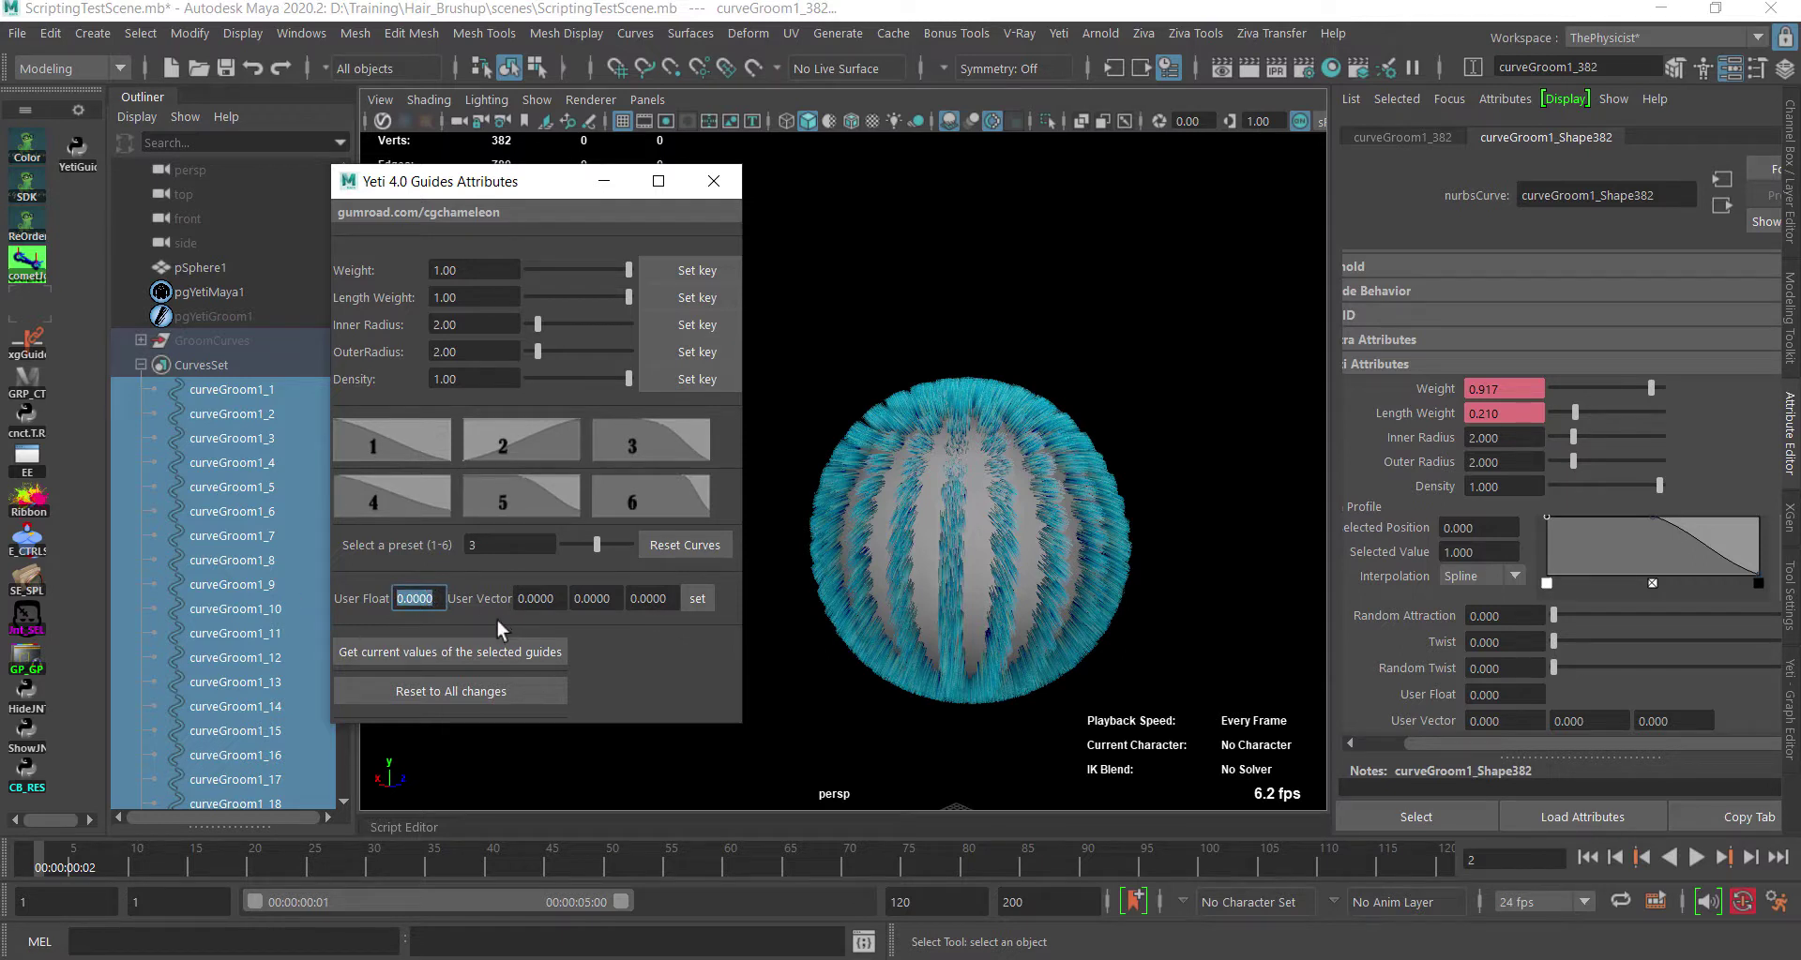
pyautogui.write('5')
pyautogui.press('Tab')
pyautogui.write('5')
pyautogui.press('Tab')
# Enter User Vector 4, 2.5, 11 and apply both user values to all guides.
pyautogui.hotkey('shift', 'Tab')
pyautogui.write('4')
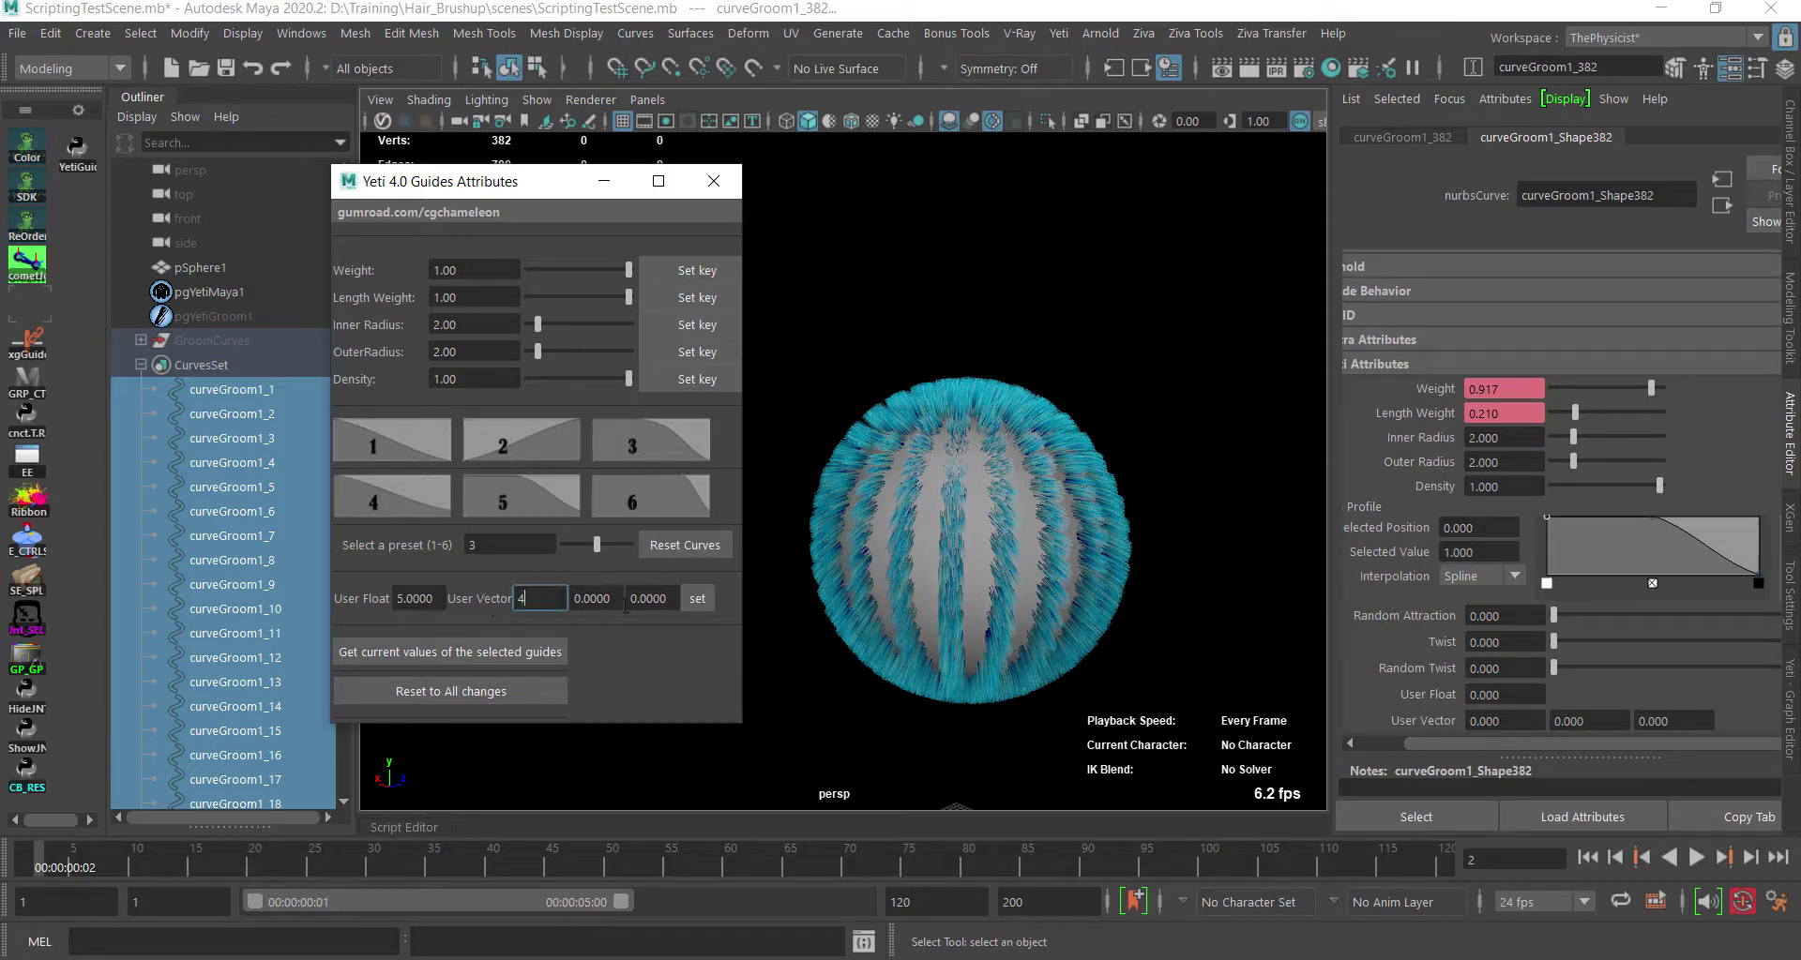
pyautogui.press('Tab')
pyautogui.write('2.5')
pyautogui.press('Tab')
pyautogui.write('11')
pyautogui.hotkey('shift', 'Tab')
pyautogui.click(690, 600)
# Select curveGroom1_11 alone to check its user values.
pyautogui.click(260, 471)
pyautogui.click(247, 560)
pyautogui.click(232, 634)
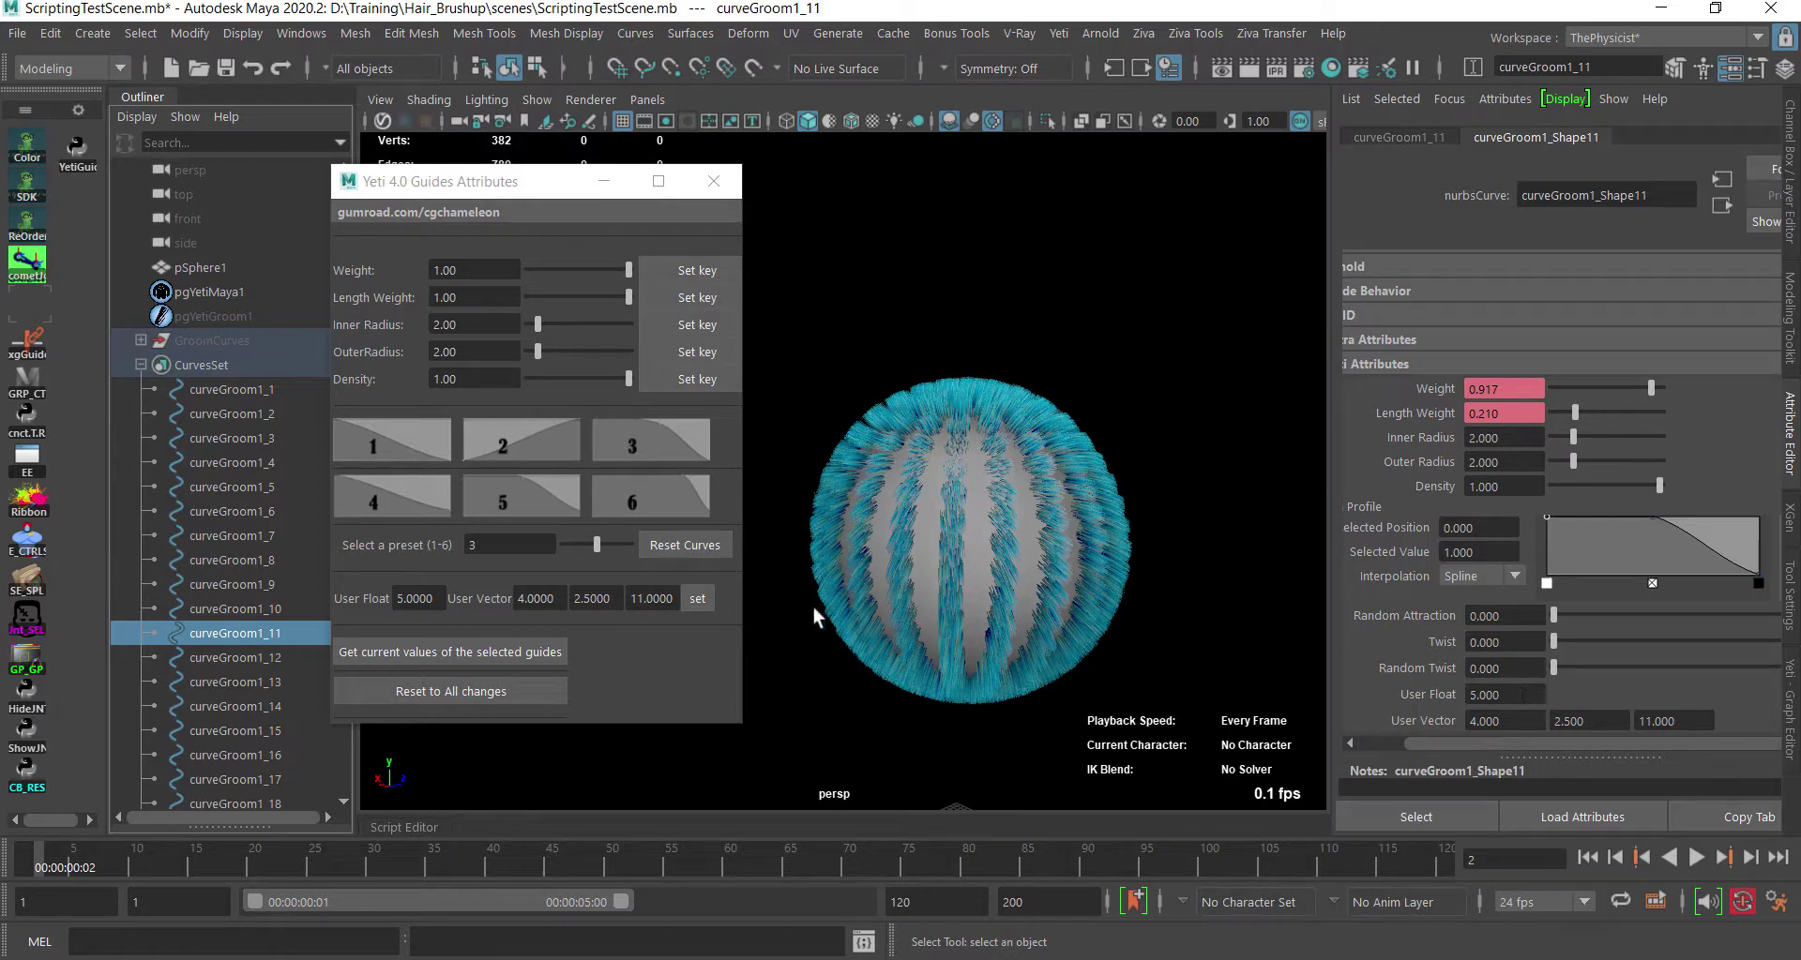
# Select the BlendedMethod_Guides curves, try profile presets, and set Inner Radius to 10.
pyautogui.moveTo(499, 183); pyautogui.dragTo(552, 191)
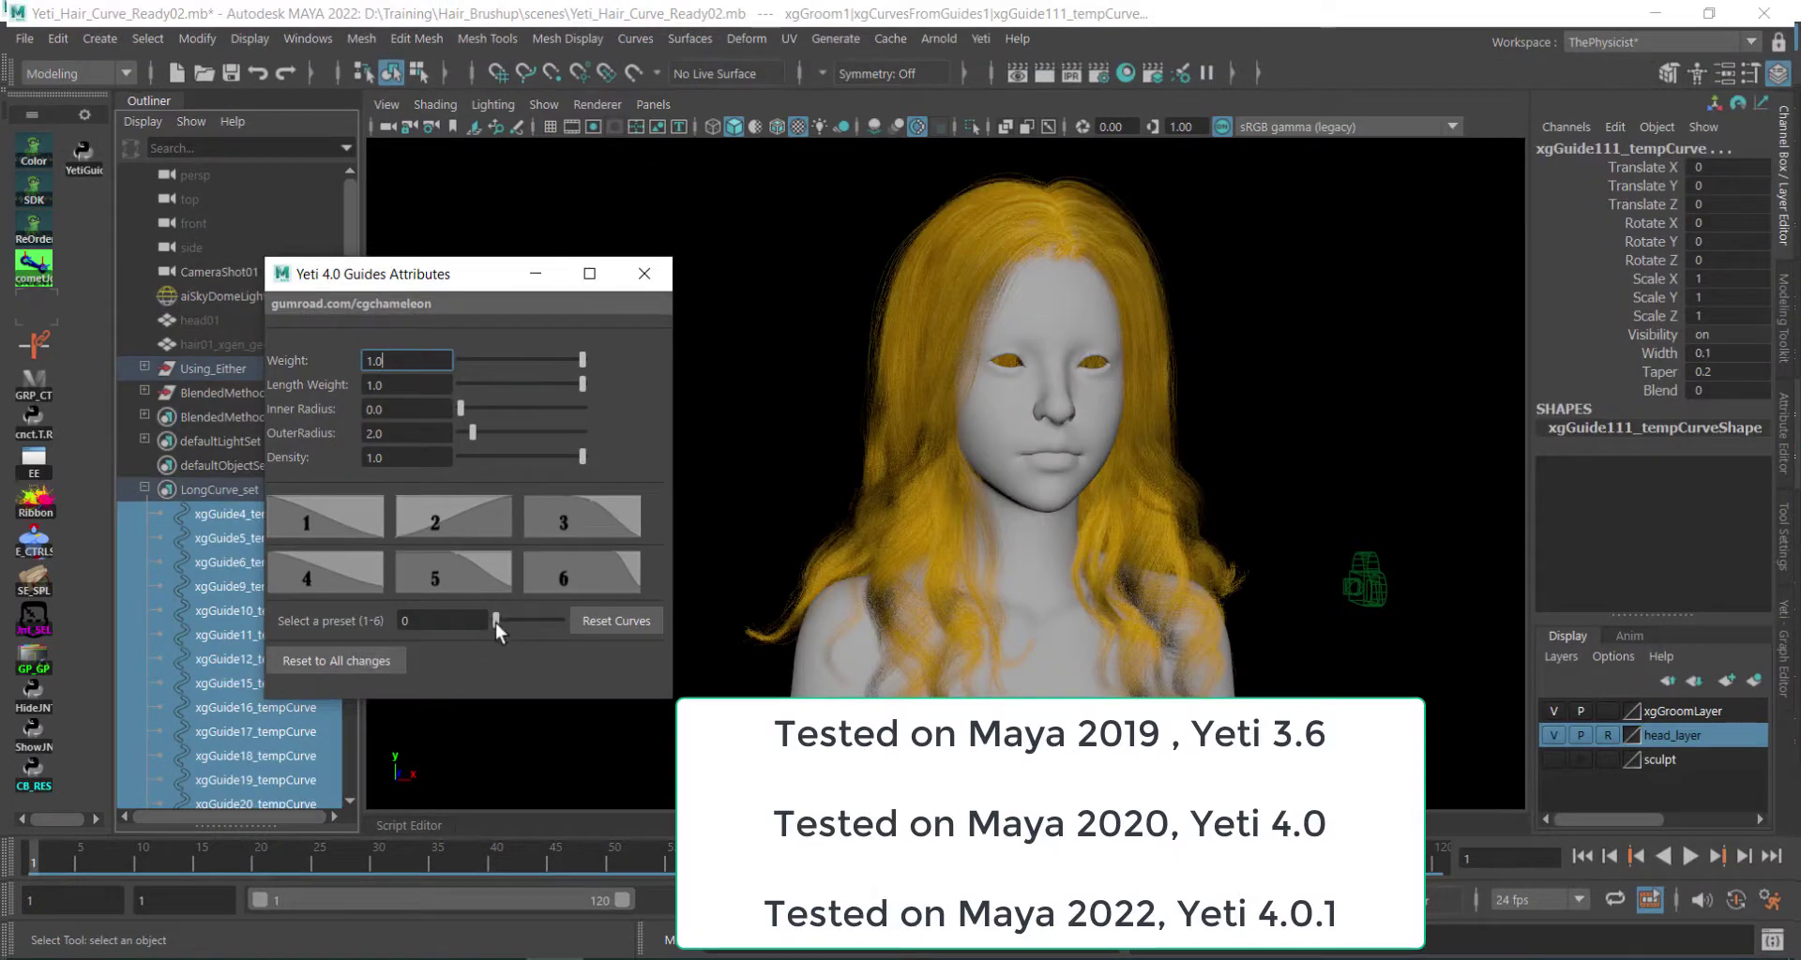
pyautogui.moveTo(495, 622)
pyautogui.mouseDown()
pyautogui.moveTo(533, 634)
pyautogui.moveTo(509, 621)
pyautogui.mouseUp()
pyautogui.click(139, 492)
pyautogui.click(335, 661)
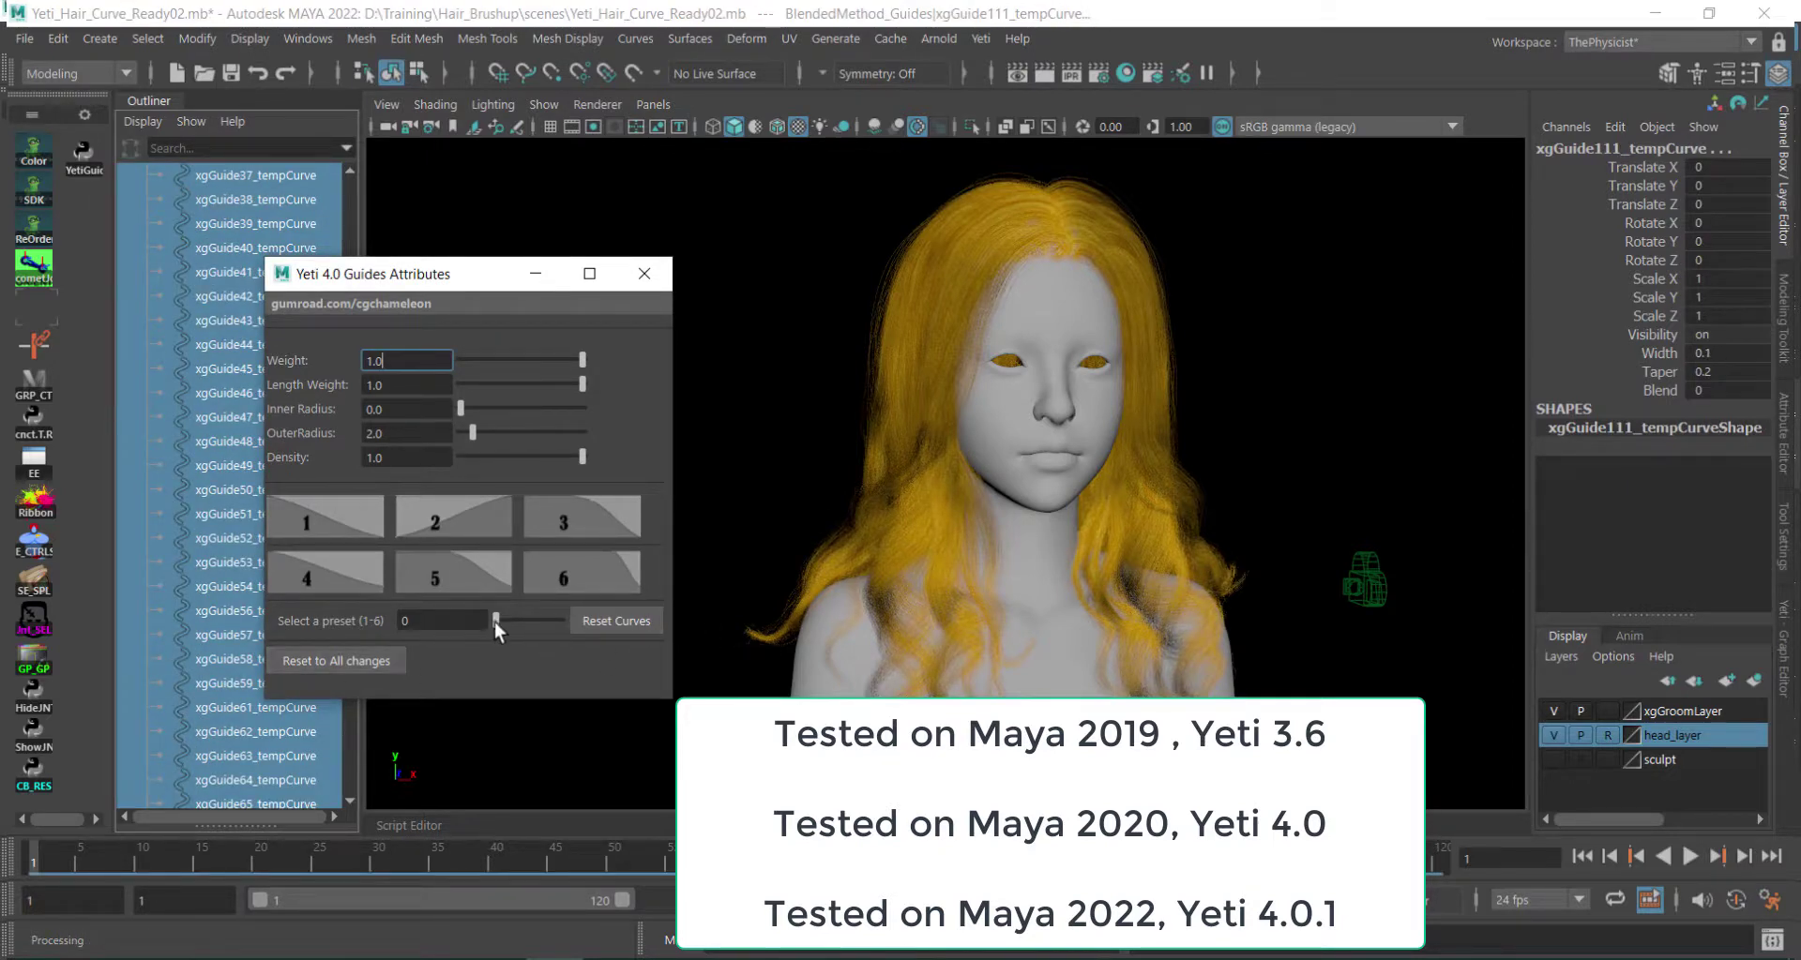
pyautogui.moveTo(493, 622); pyautogui.dragTo(505, 619)
pyautogui.click(406, 408)
pyautogui.write('10')
pyautogui.click(413, 434)
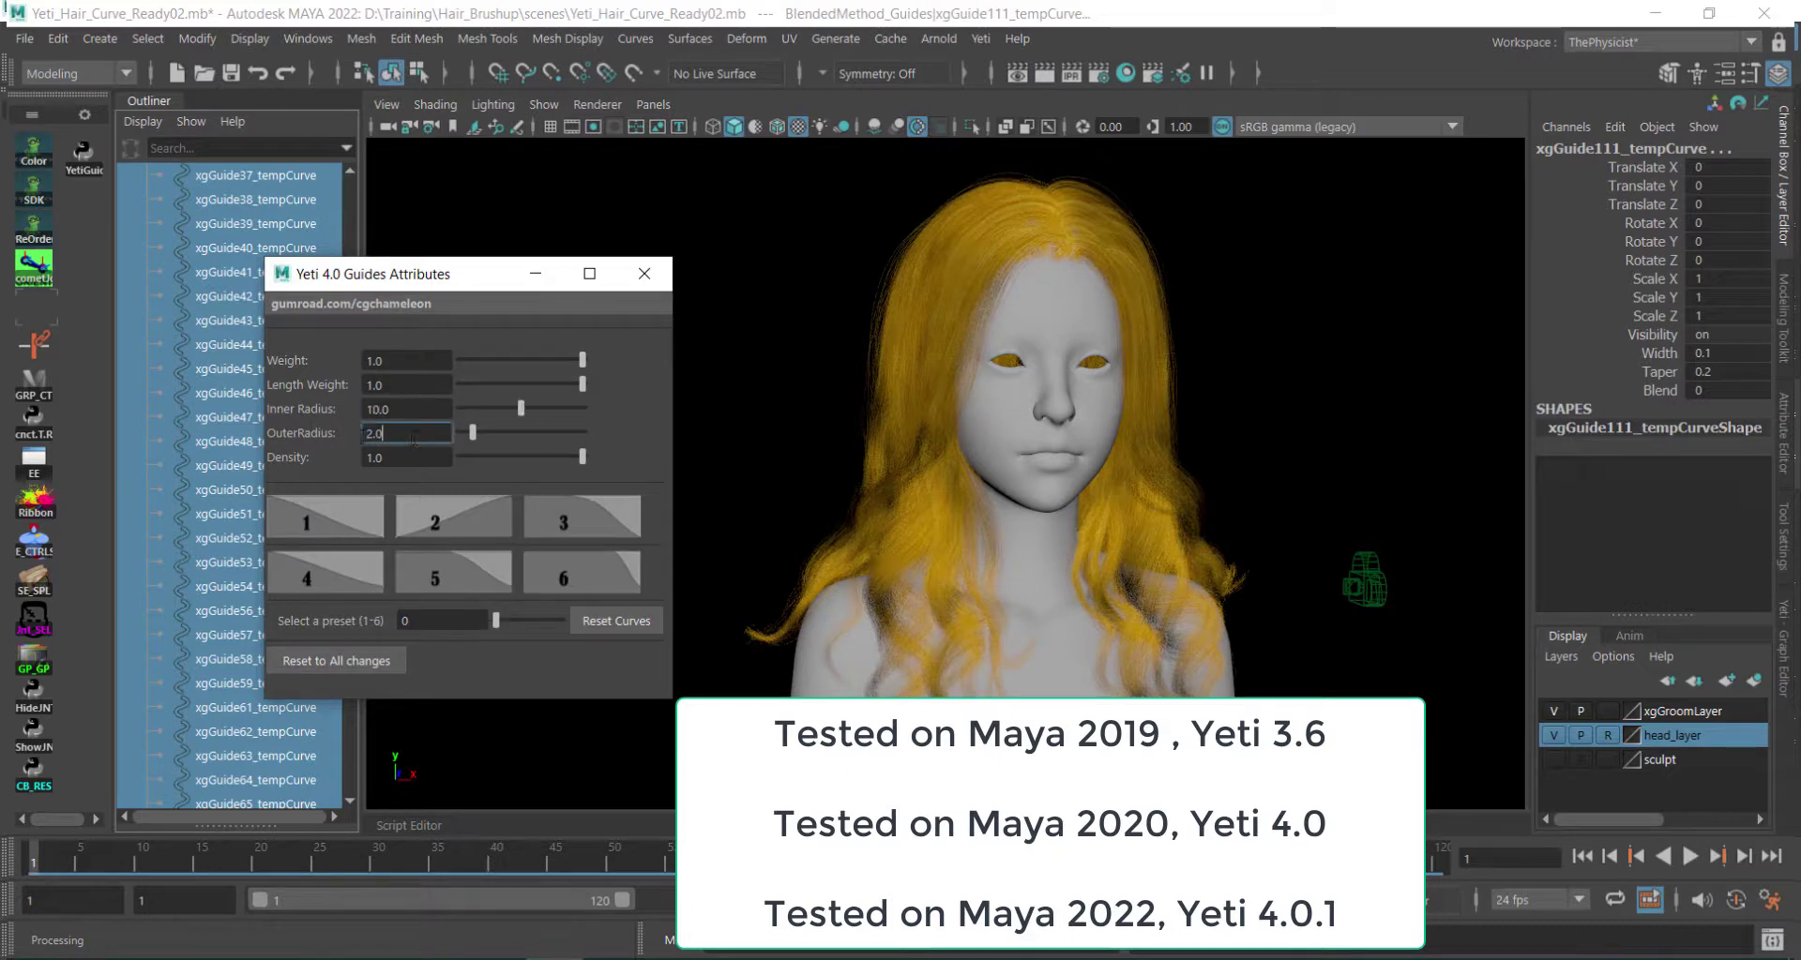